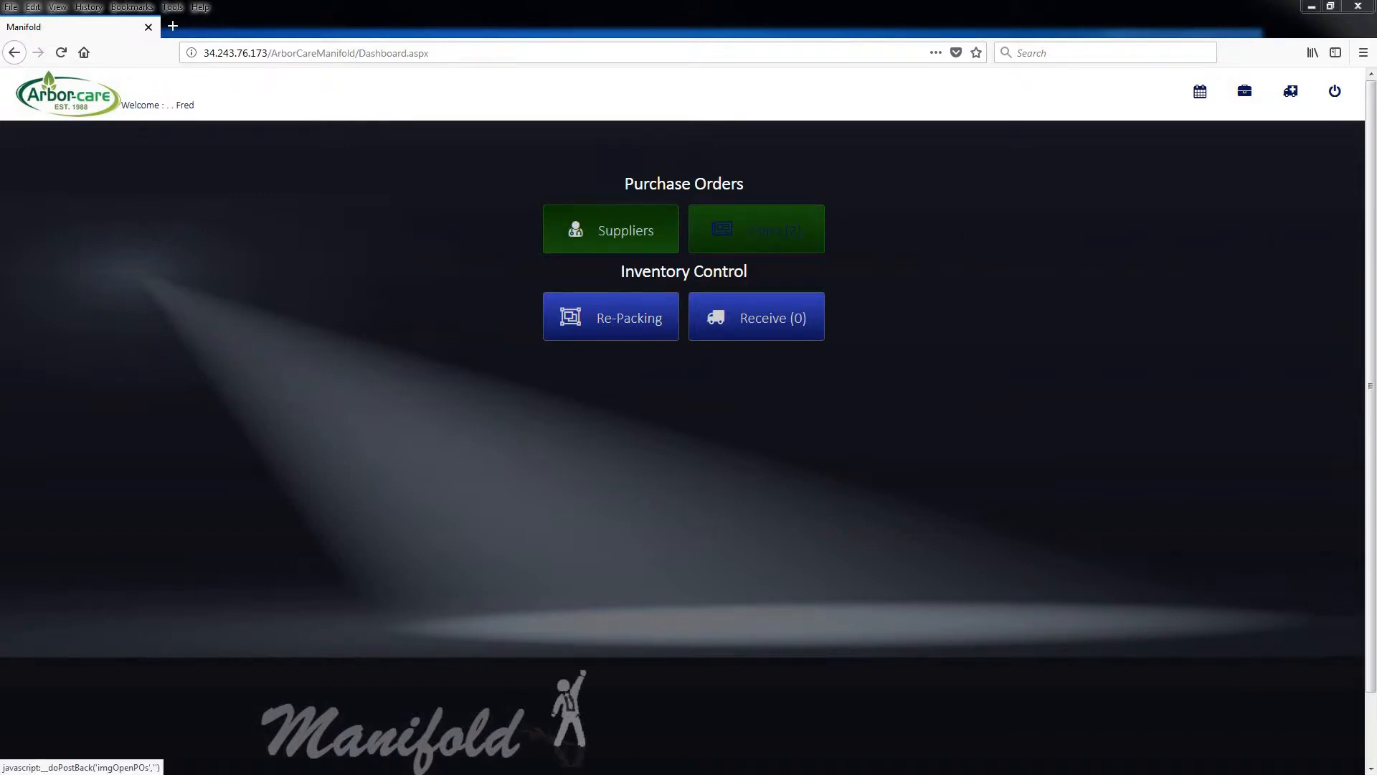
Review the list of open purchase orders and return to the dashboard
left_click(759, 237)
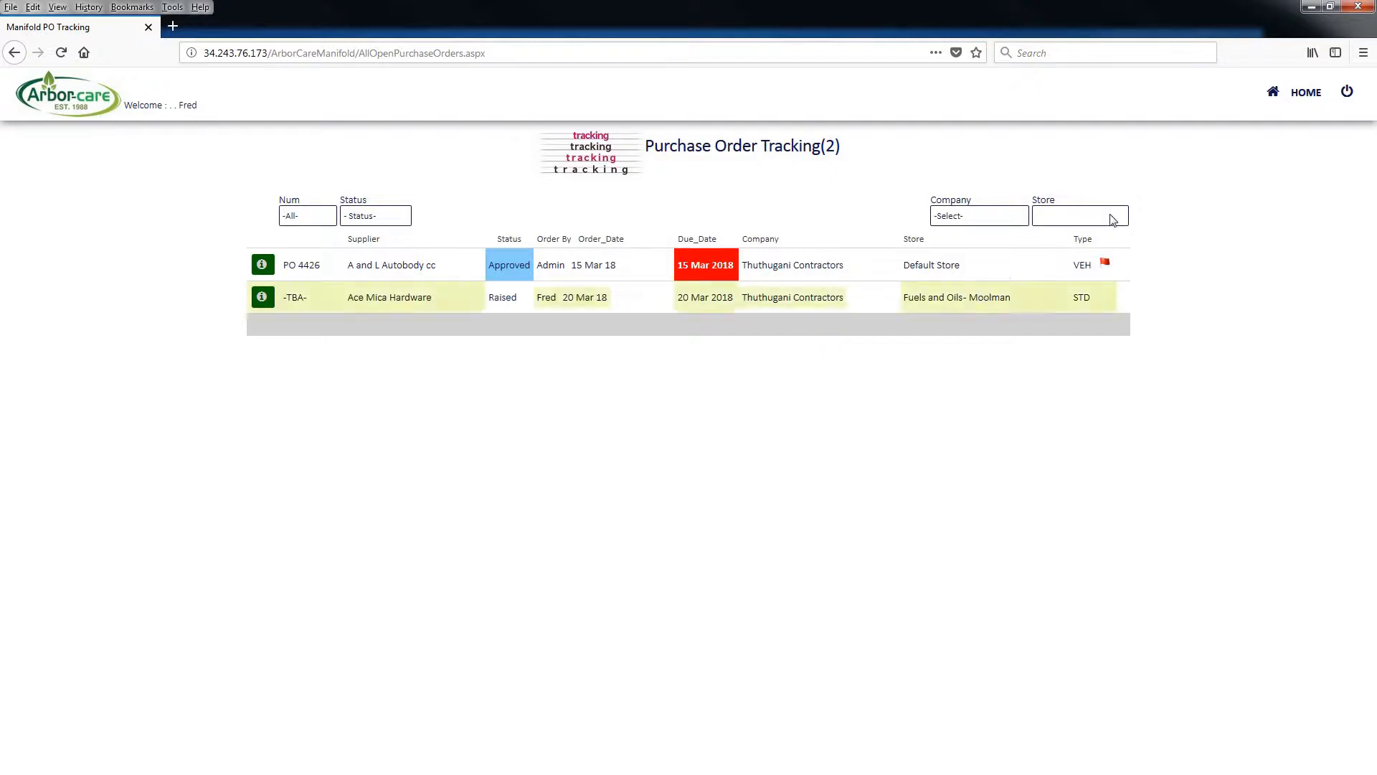
left_click(1307, 95)
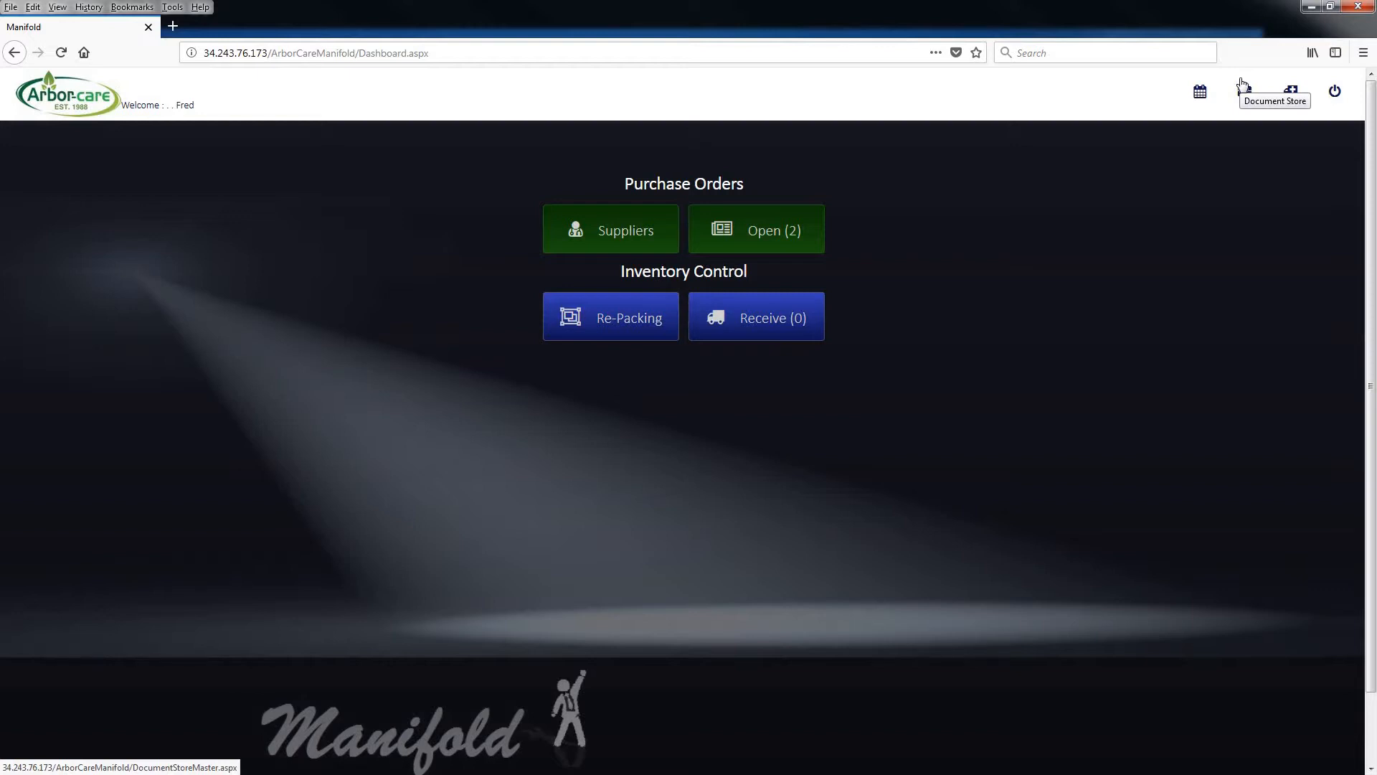
Create a new standard purchase order for supplier Autotrak SA (Pty) Ltd with receiving store Fuels and Oils - Cloggs Forestry
left_click(634, 241)
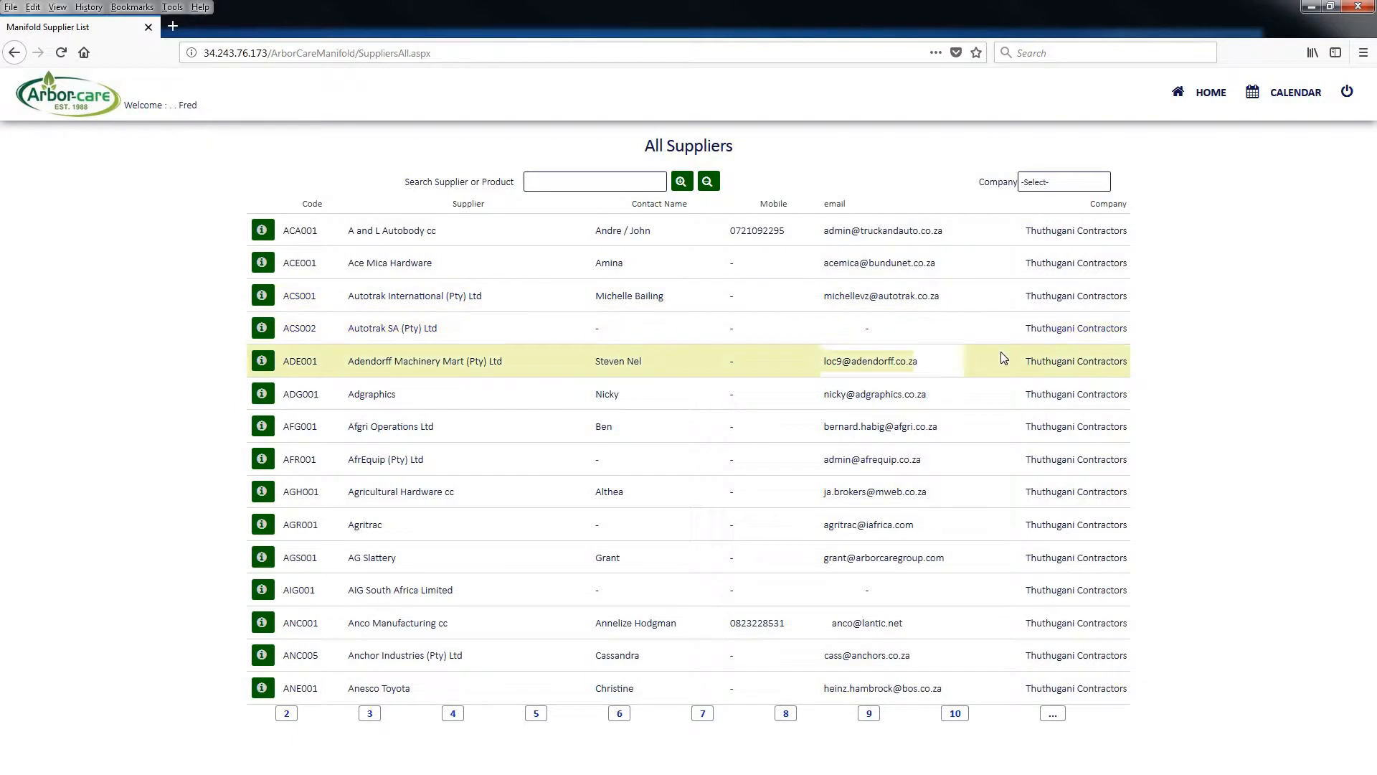
left_click(262, 329)
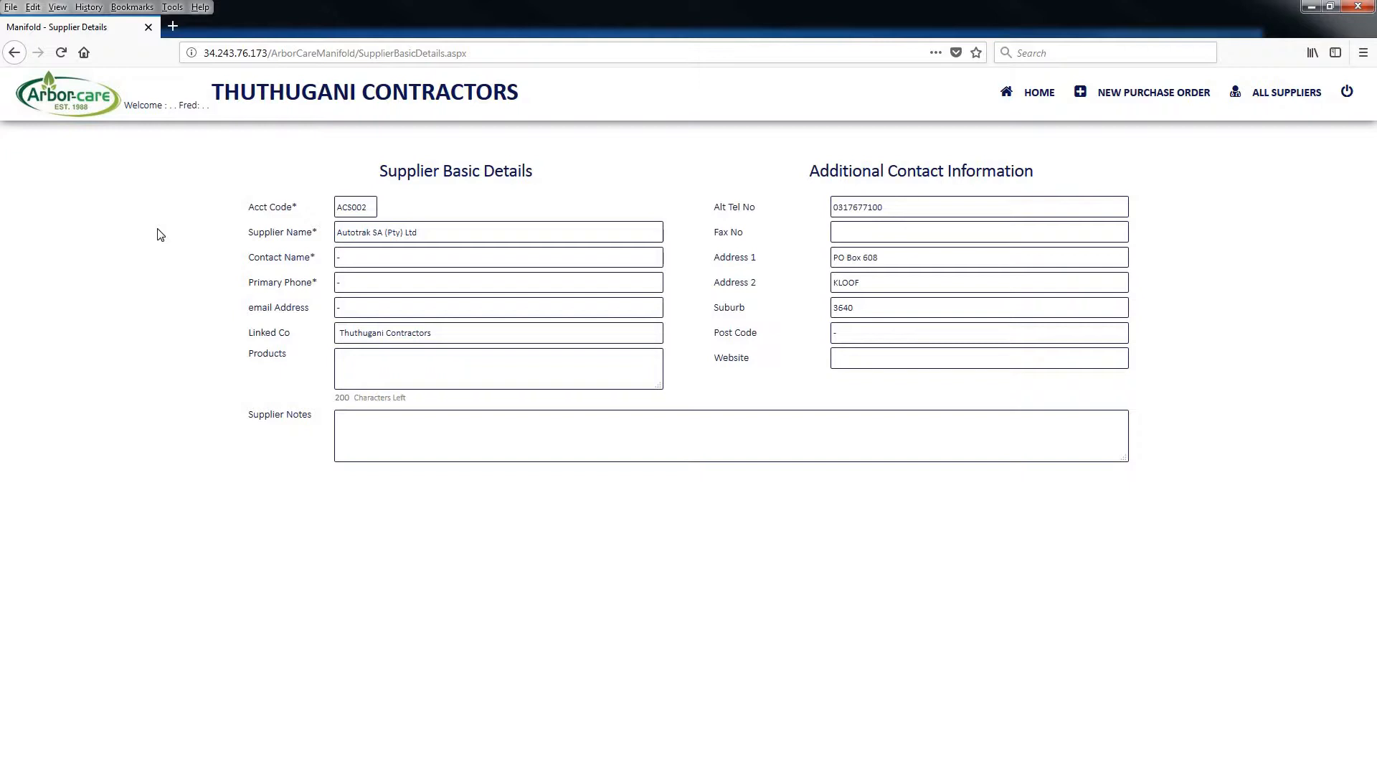
left_click(1141, 101)
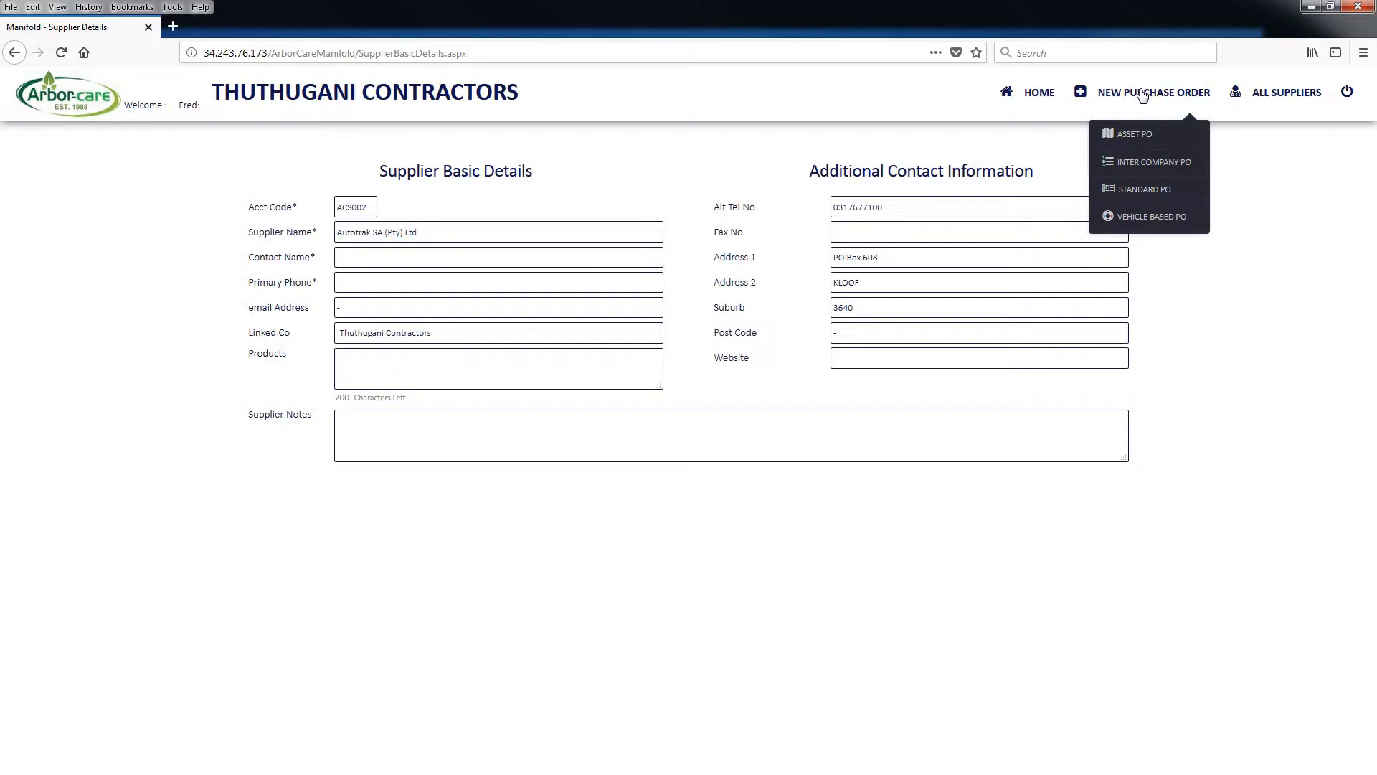
left_click(1138, 190)
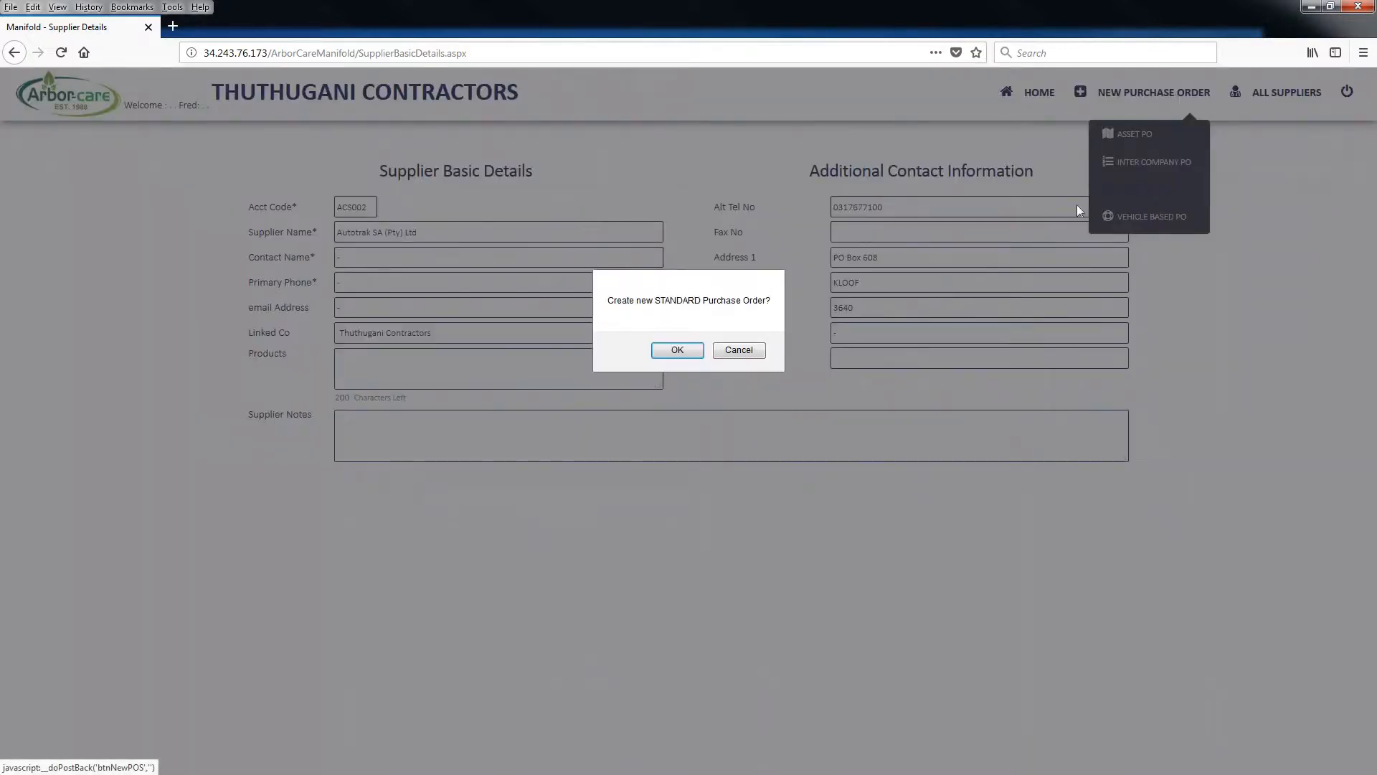
left_click(677, 350)
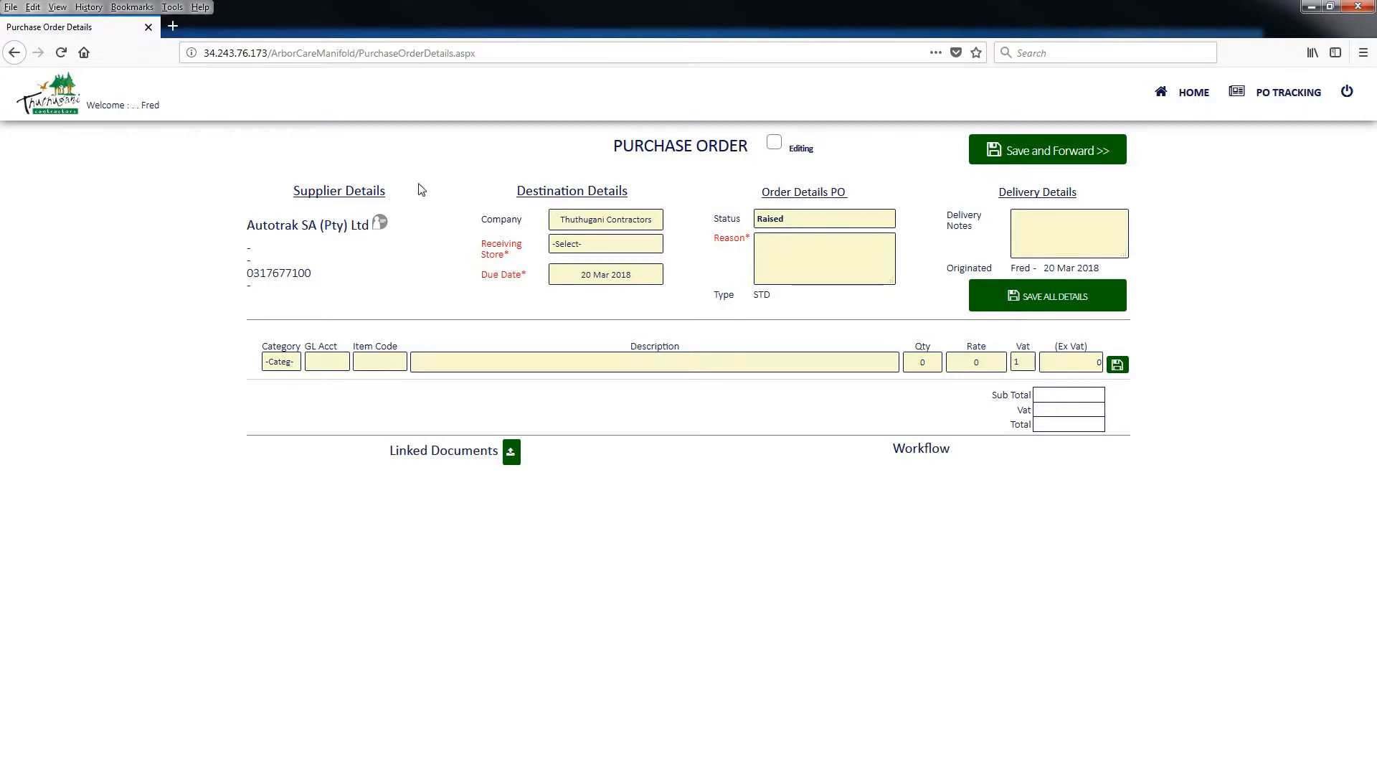
left_click(579, 242)
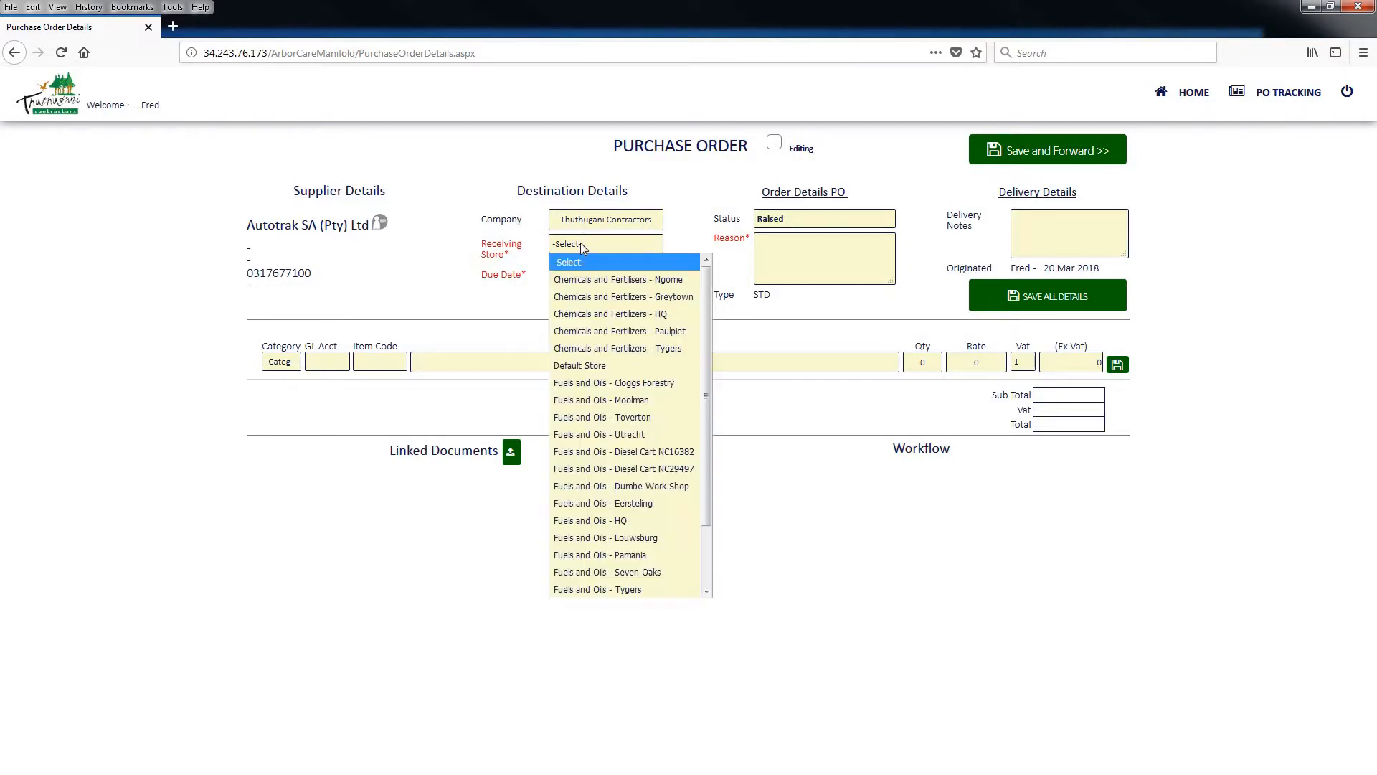
left_click(592, 383)
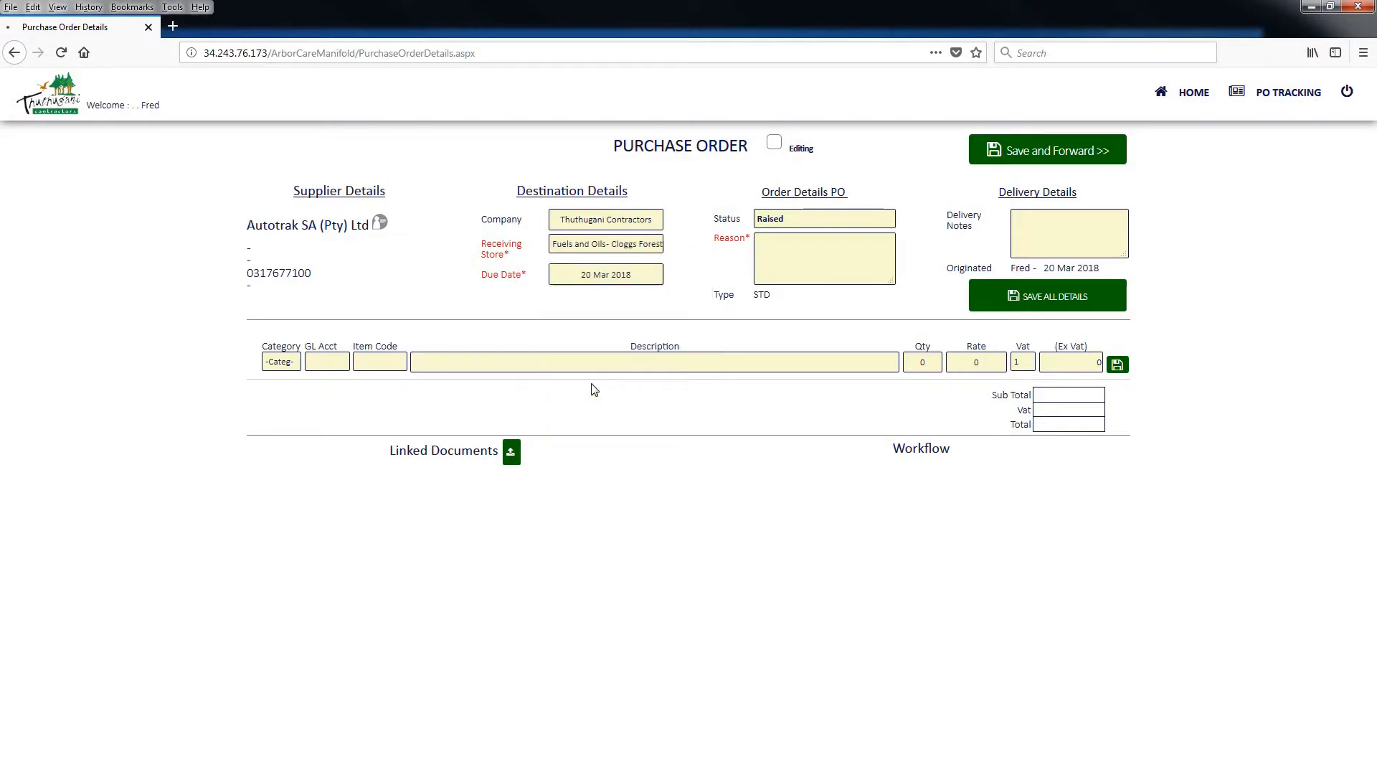
Set the line item's category to EXP - Expenses and browse its GL accounts
left_click(282, 362)
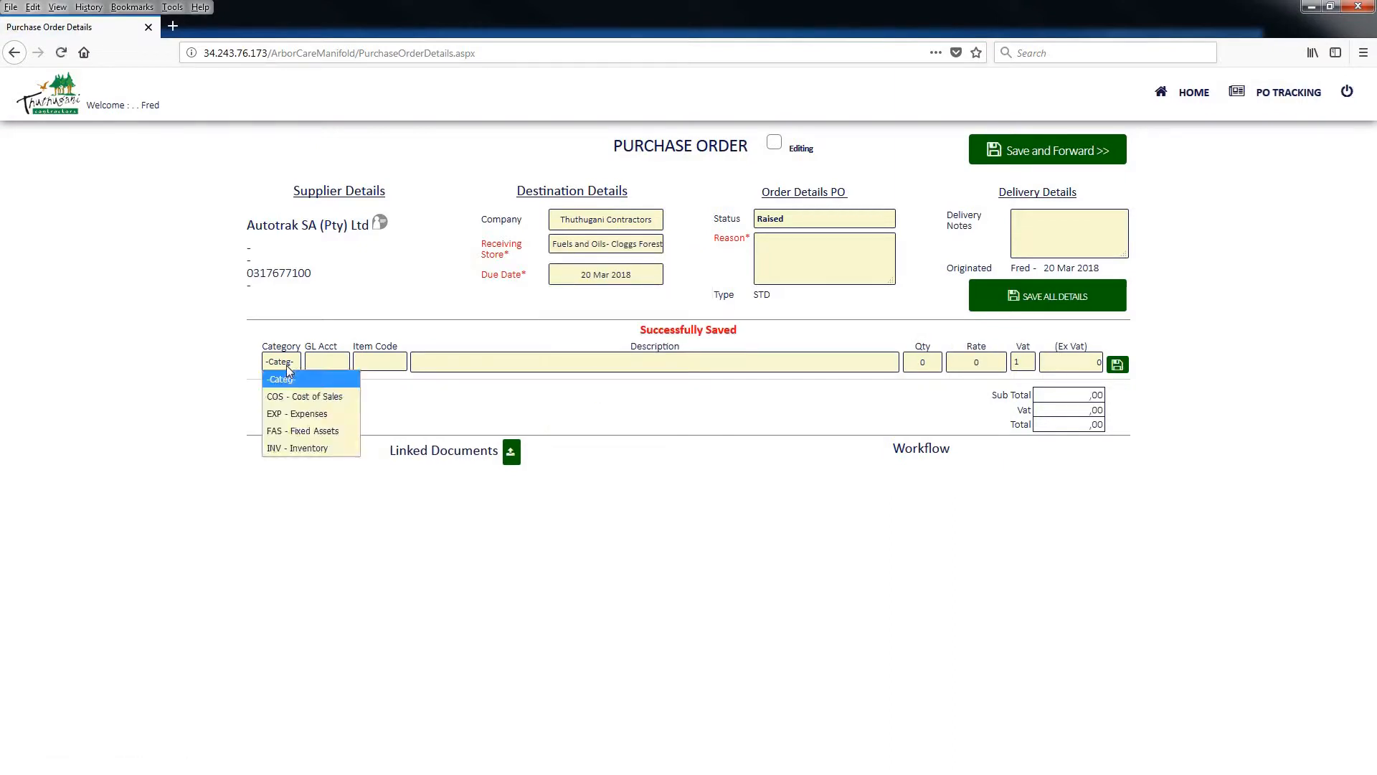
left_click(280, 414)
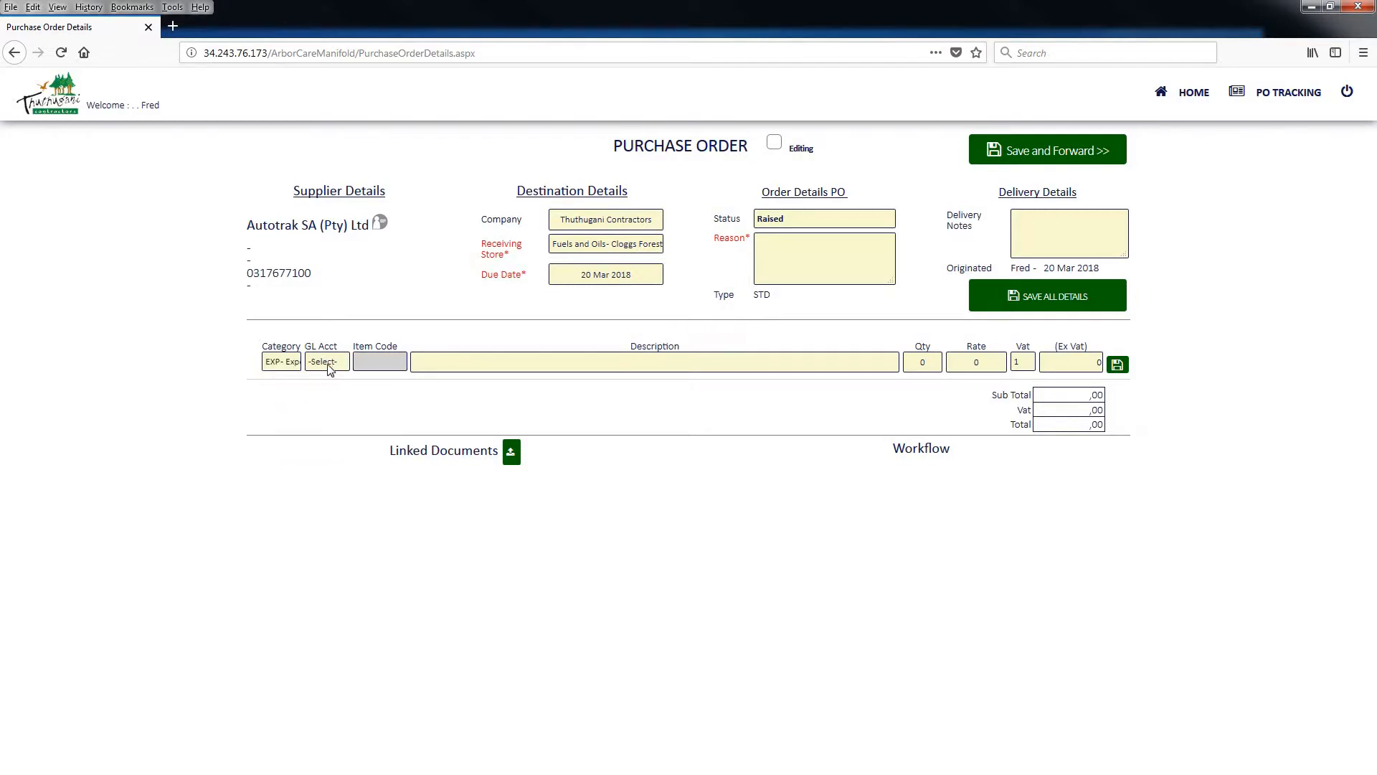
left_click(329, 369)
scroll(390, 494, "down", 10)
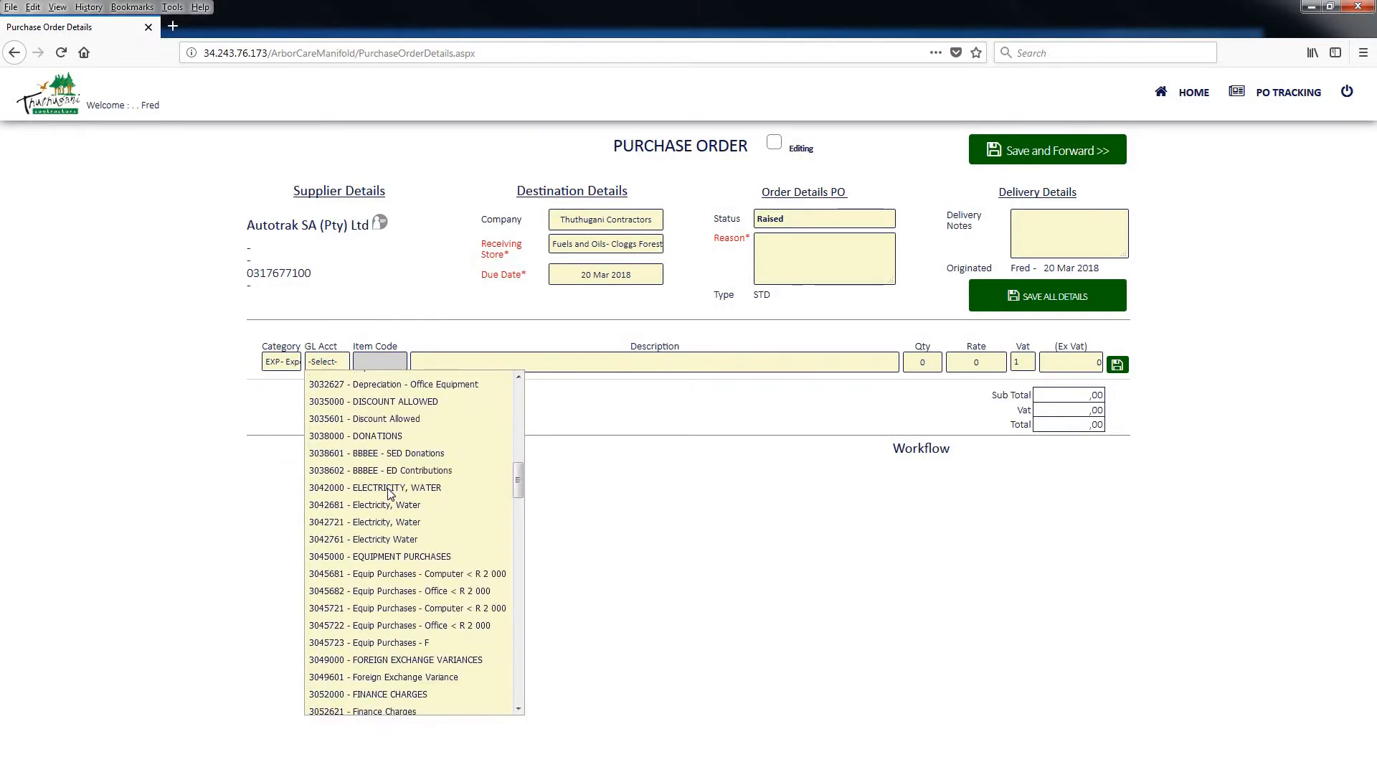
scroll(389, 494, "down", 5)
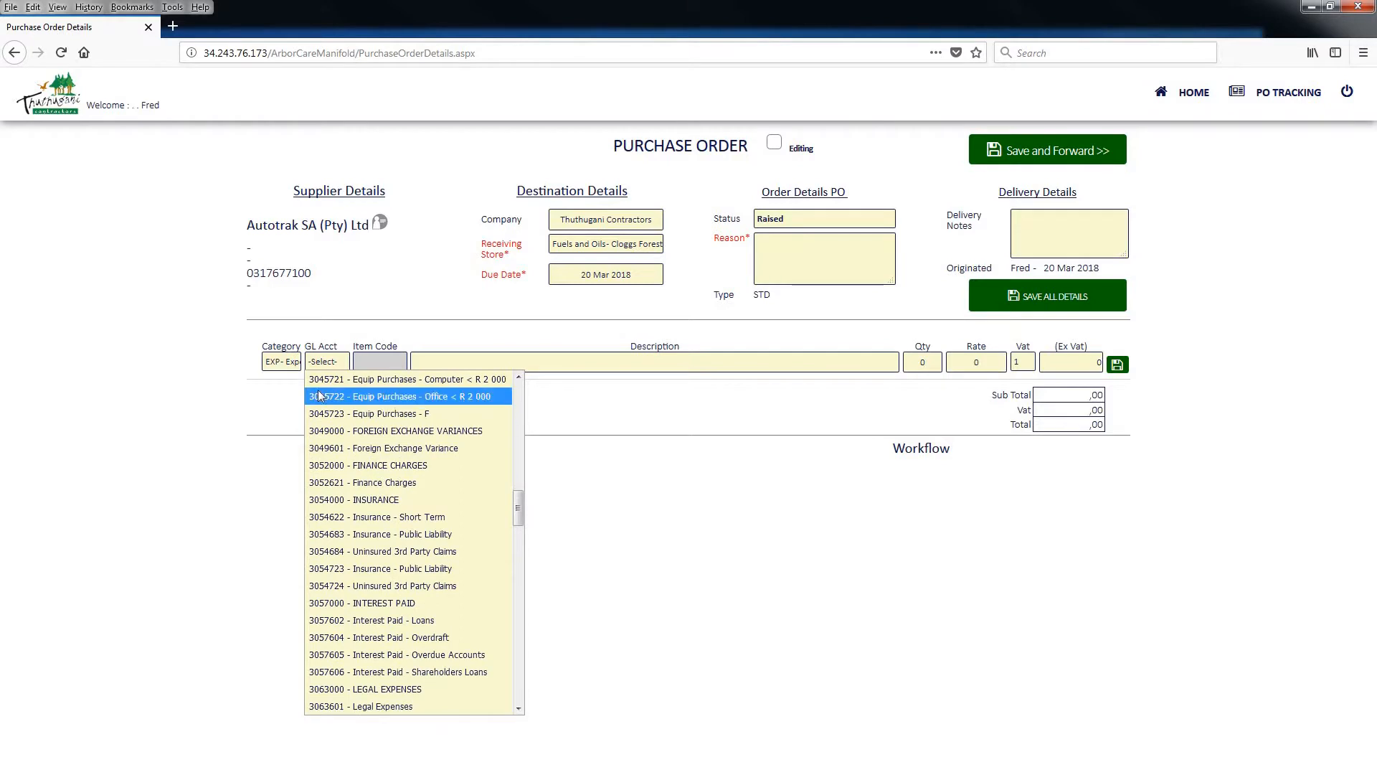
left_click(294, 363)
Set the line item's category to COS - Cost of Sales and its GL account to 2040000 - FUEL
left_click(294, 363)
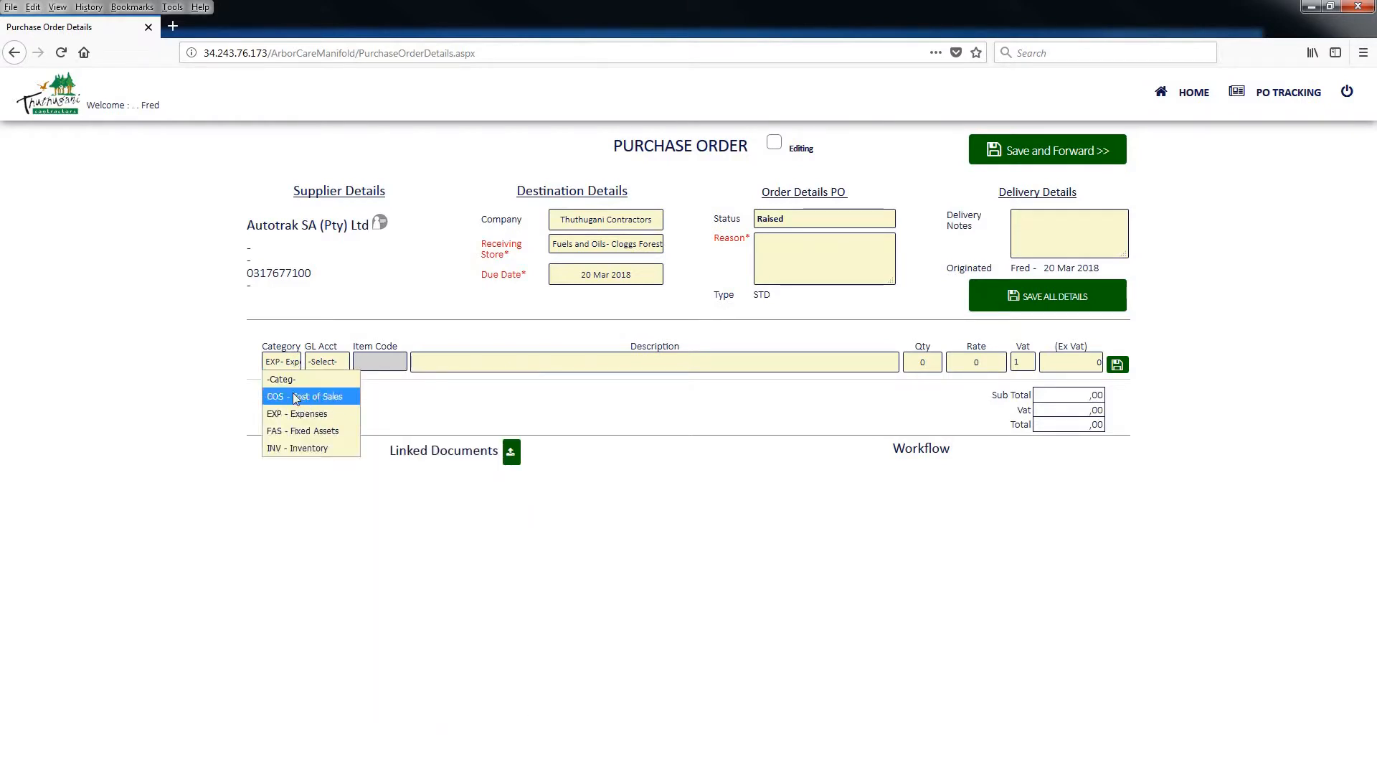
left_click(294, 397)
left_click(332, 365)
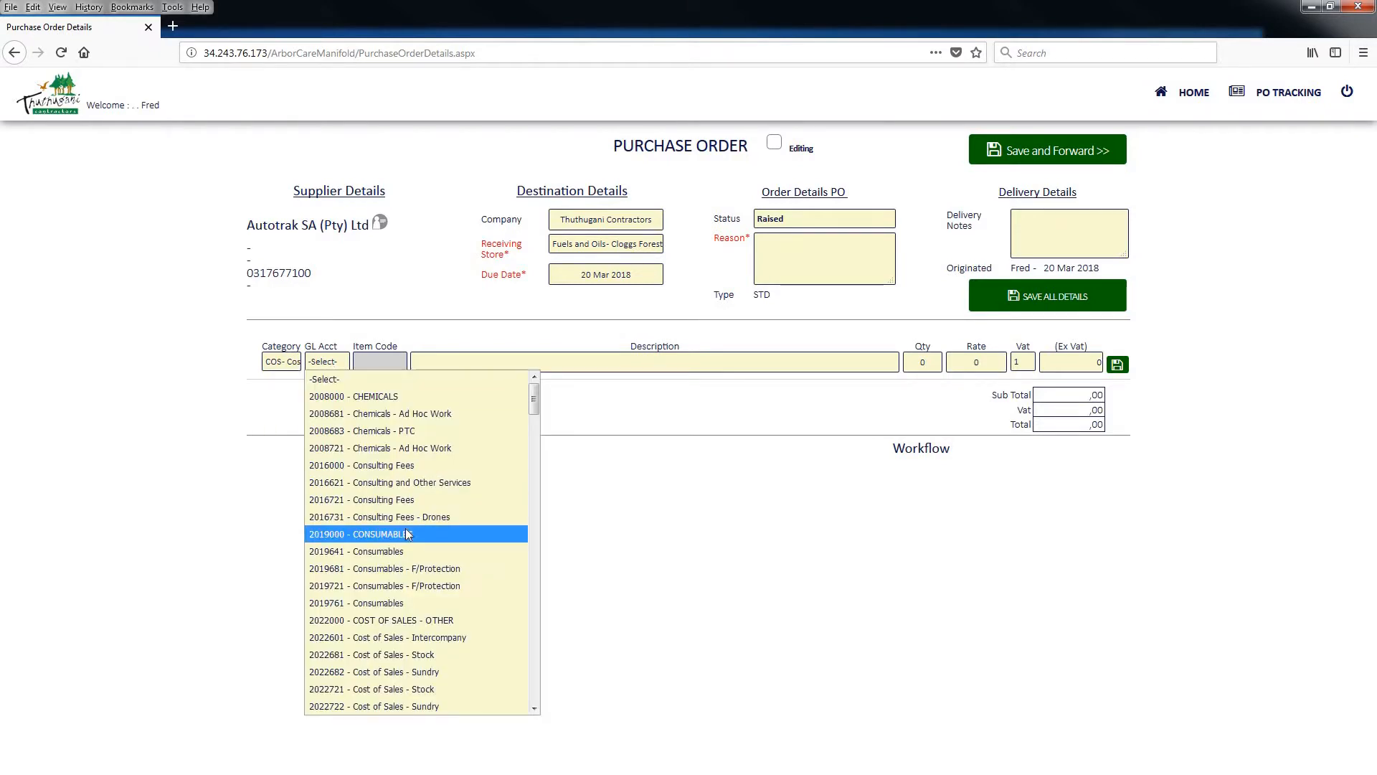
scroll(406, 531, "down", 6)
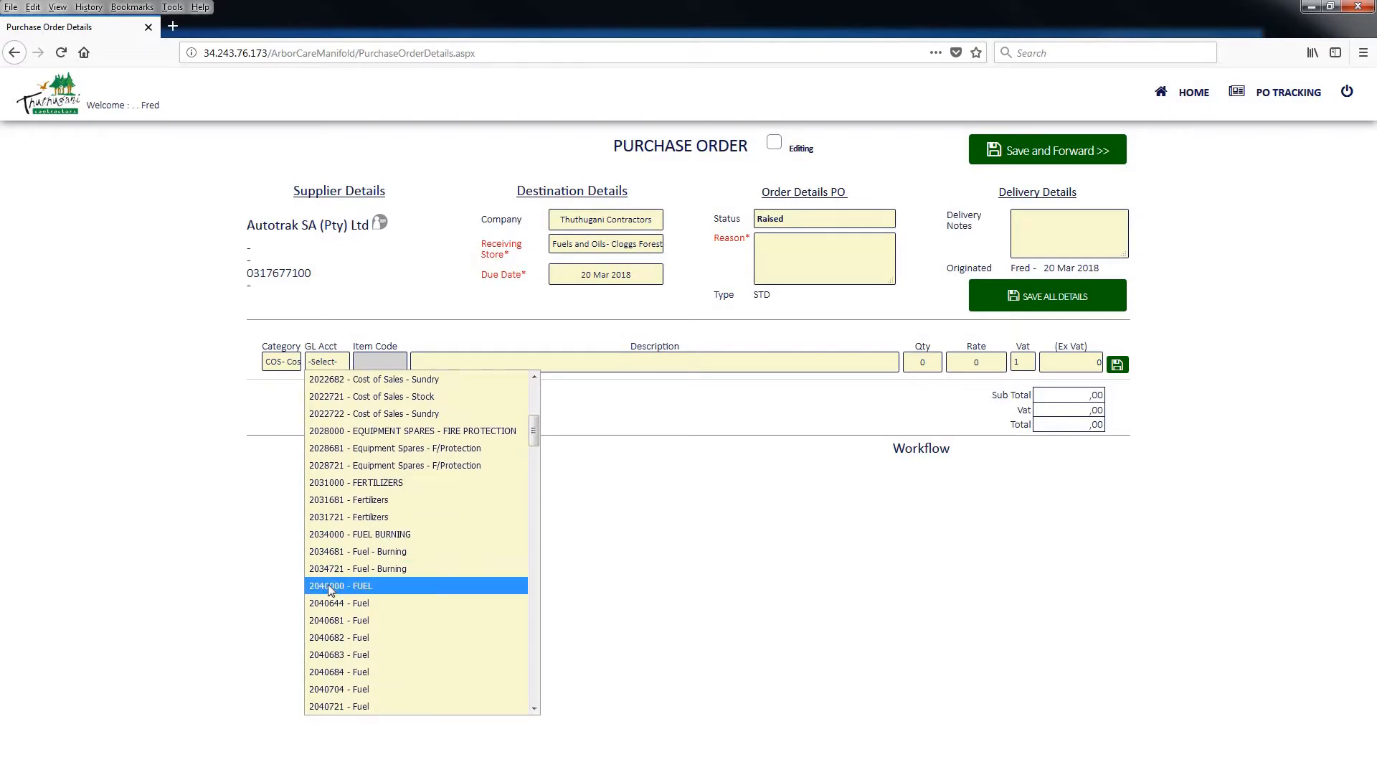
left_click(330, 586)
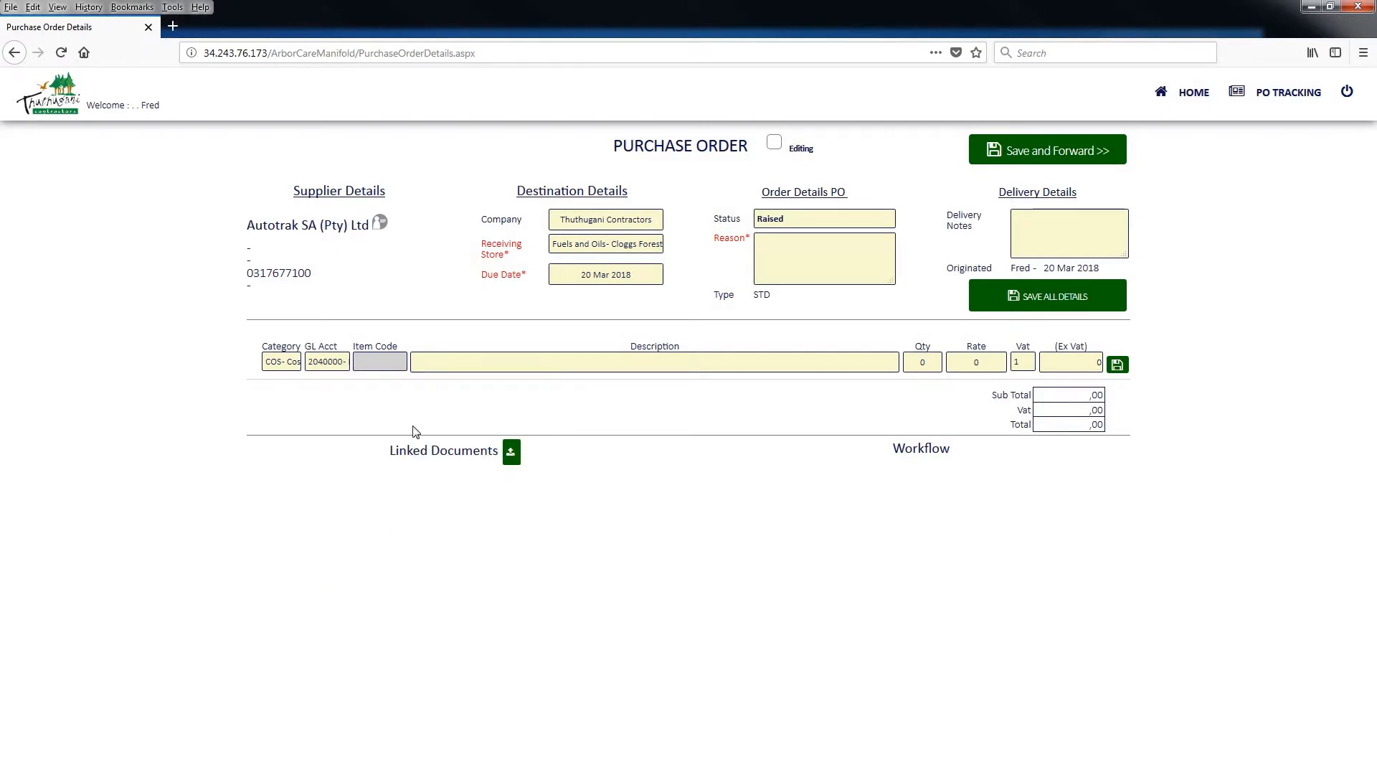
Add the line item with description "More details or item details to be captured here", quantity 100 and rate 12.50
left_click(428, 356)
type("More details or item details to be c")
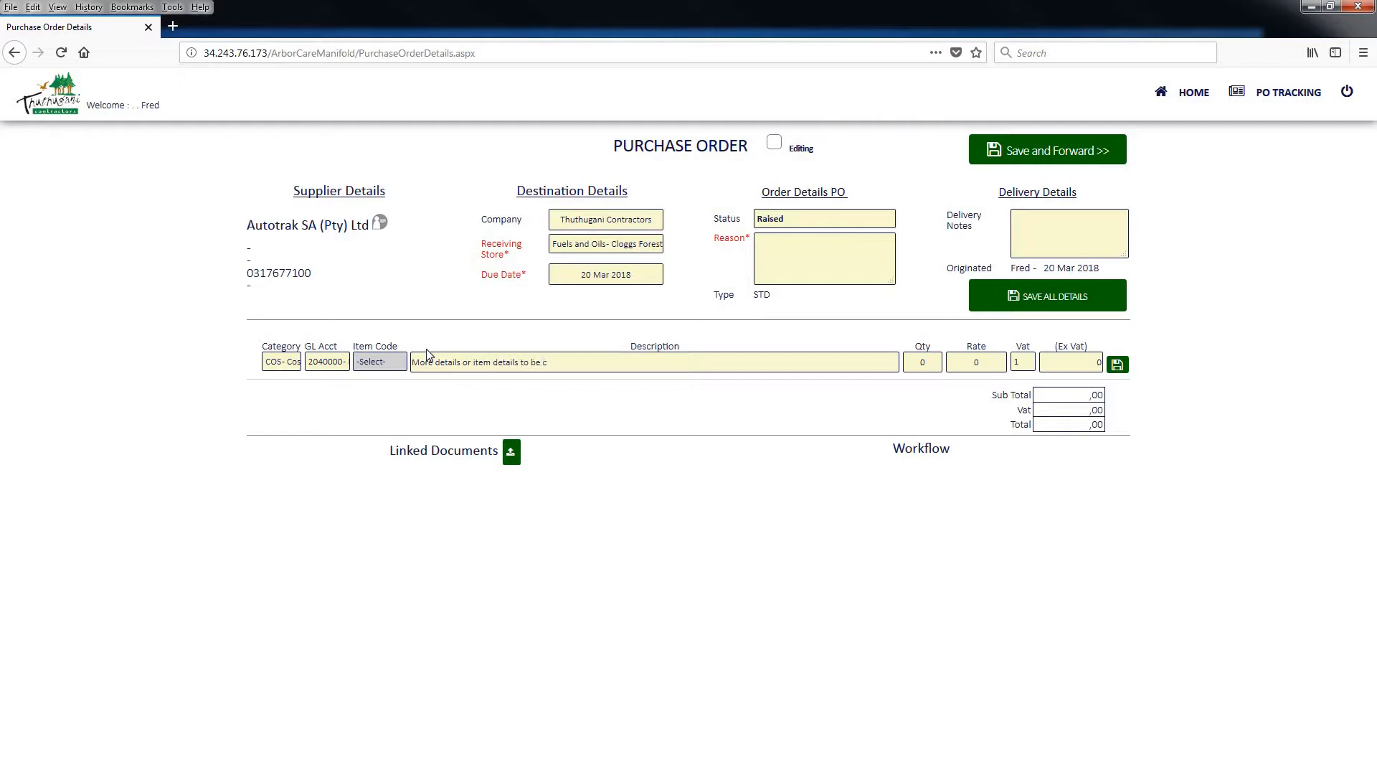
type("aptured here")
key("Tab")
type("1")
type("12.50")
key("Return")
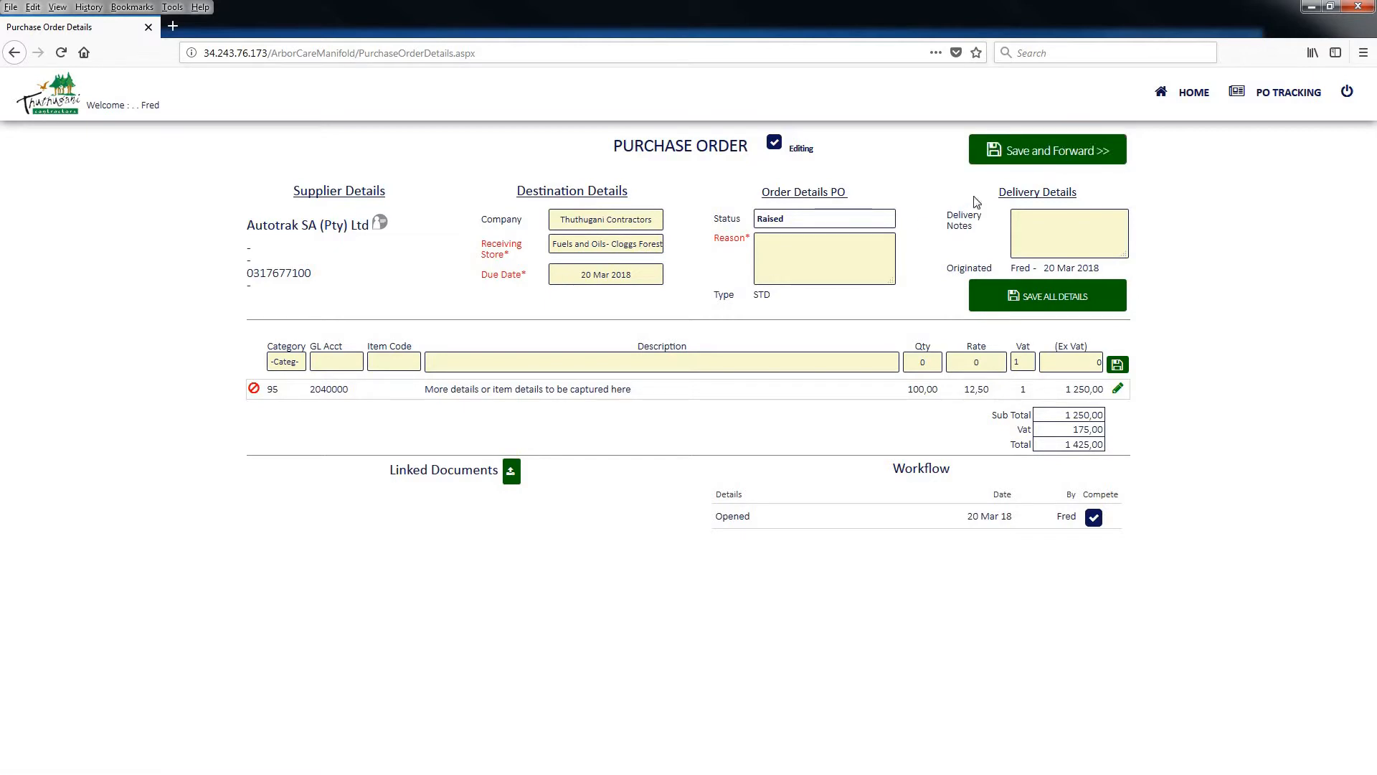
Save and forward the purchase order for checking, and return to the dashboard
left_click(1058, 157)
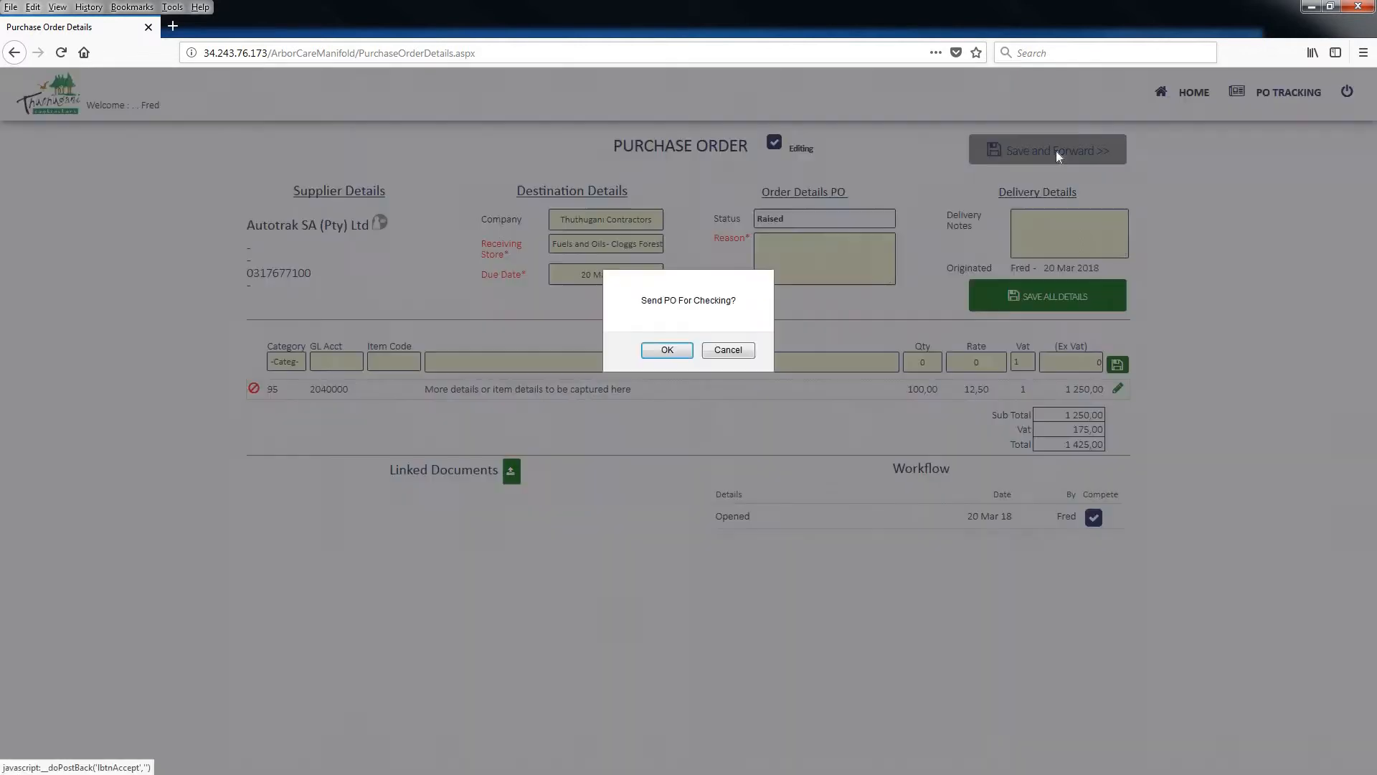
left_click(667, 350)
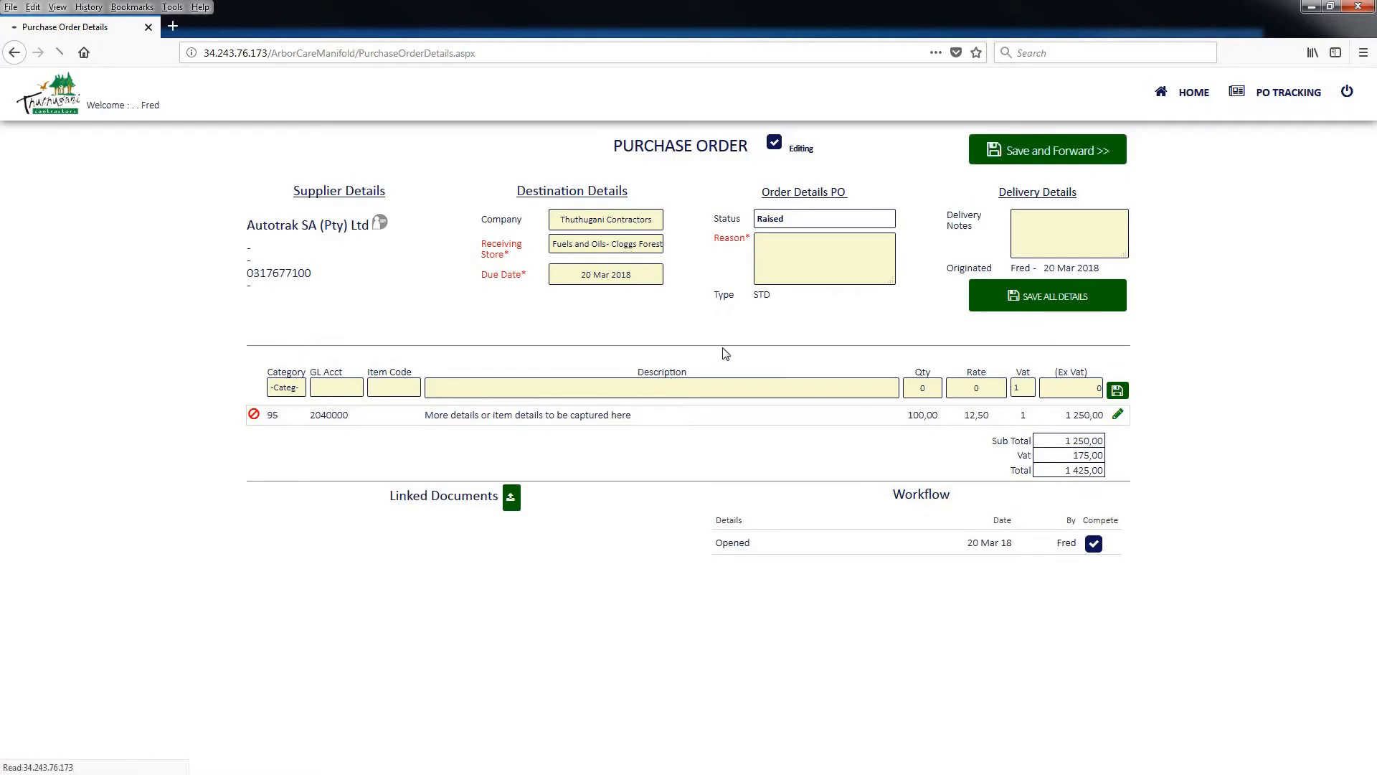
left_click(1199, 95)
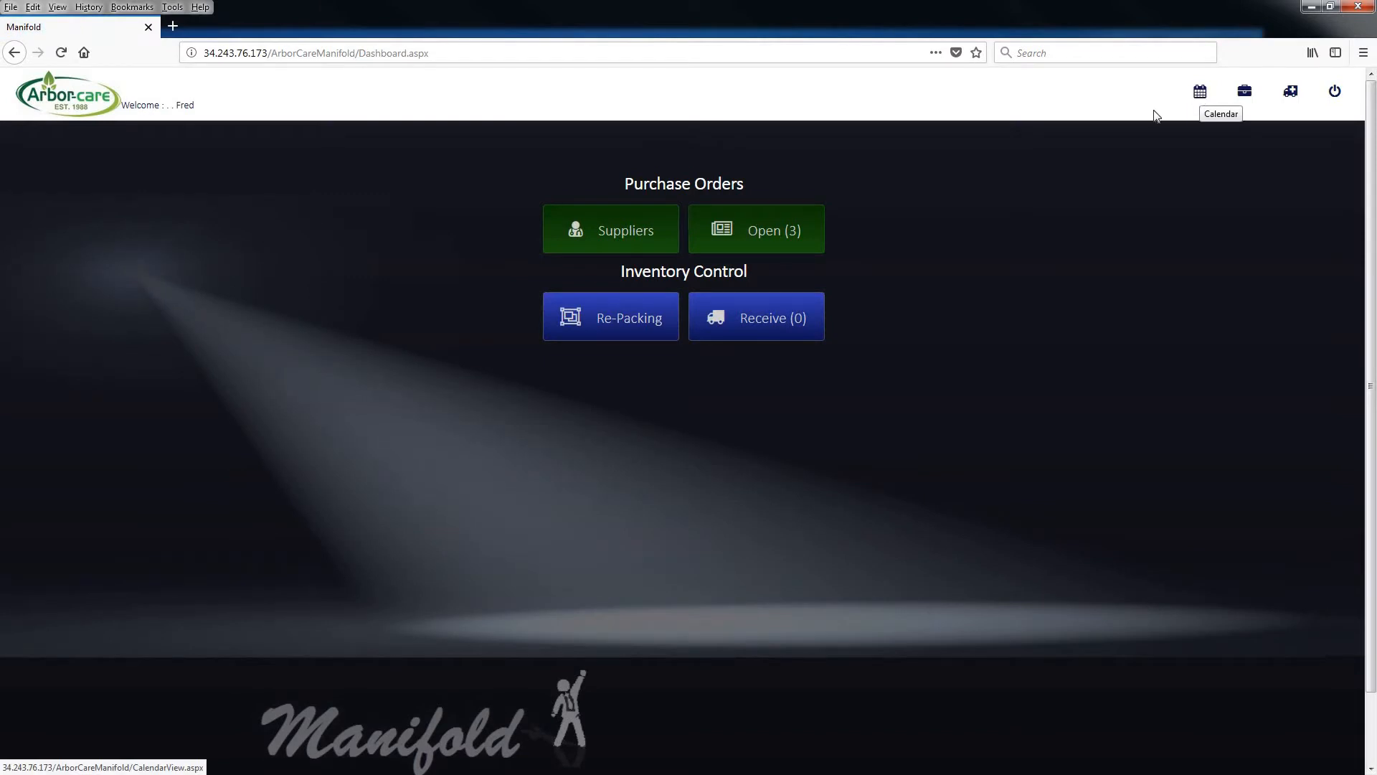
Examine the new Autotrak SA (Pty) Ltd order in the open purchase orders list and return to the dashboard
left_click(728, 231)
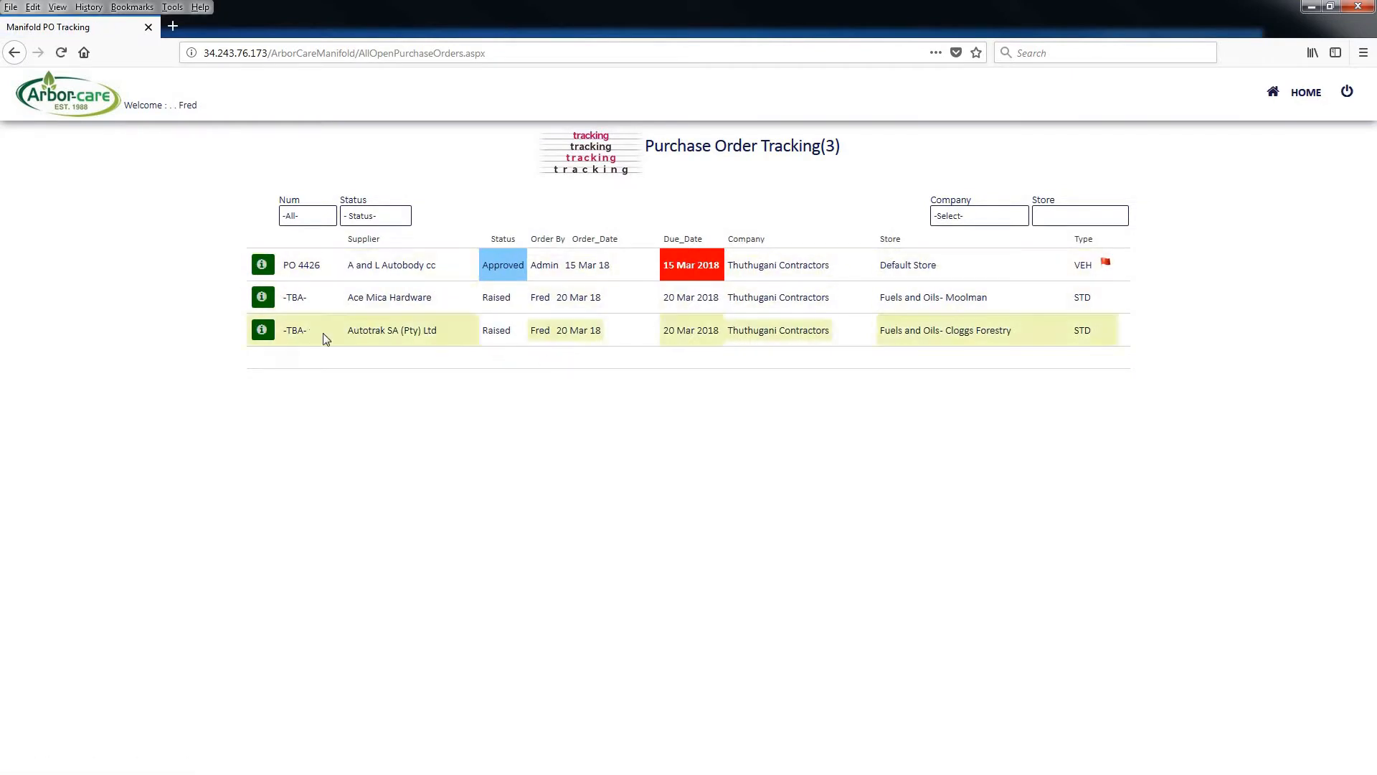
double_click(359, 331)
left_click(434, 327, "shift")
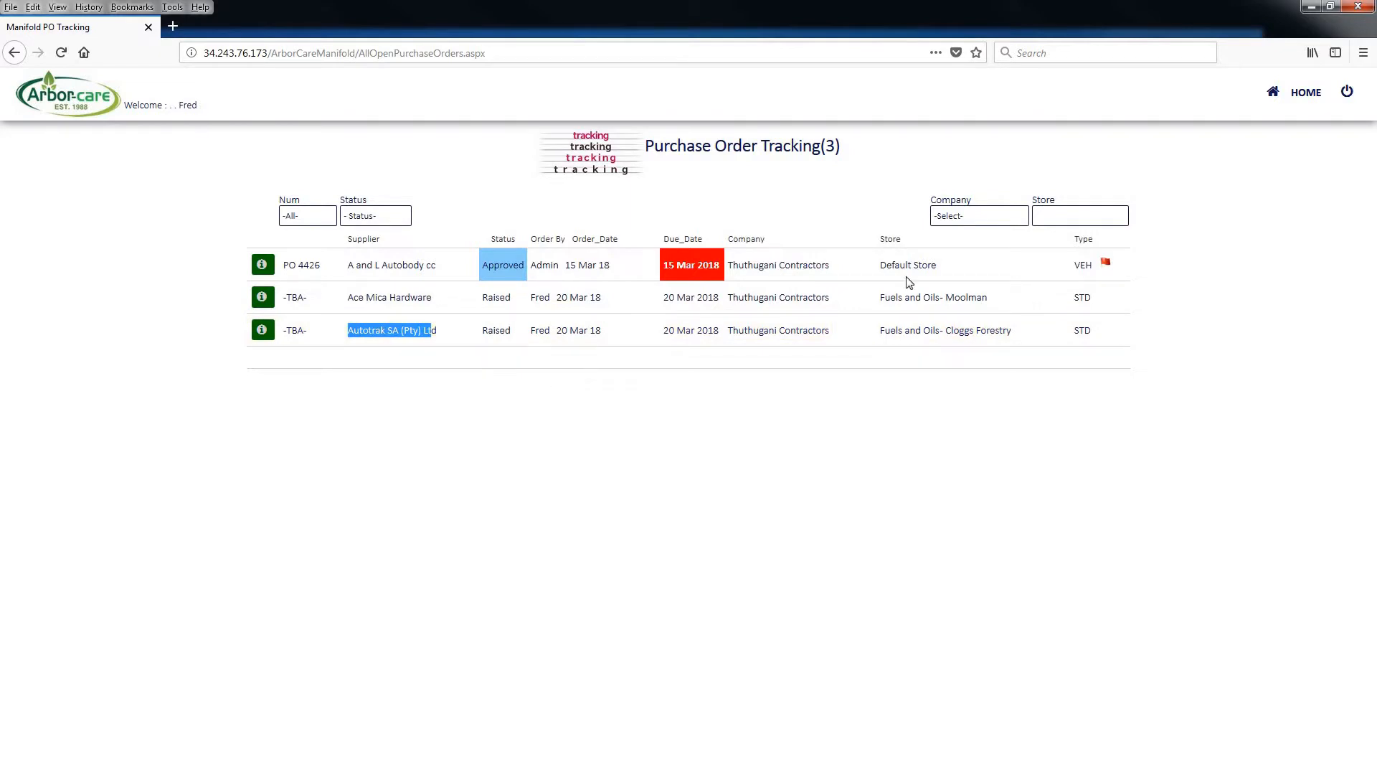
left_click(1302, 96)
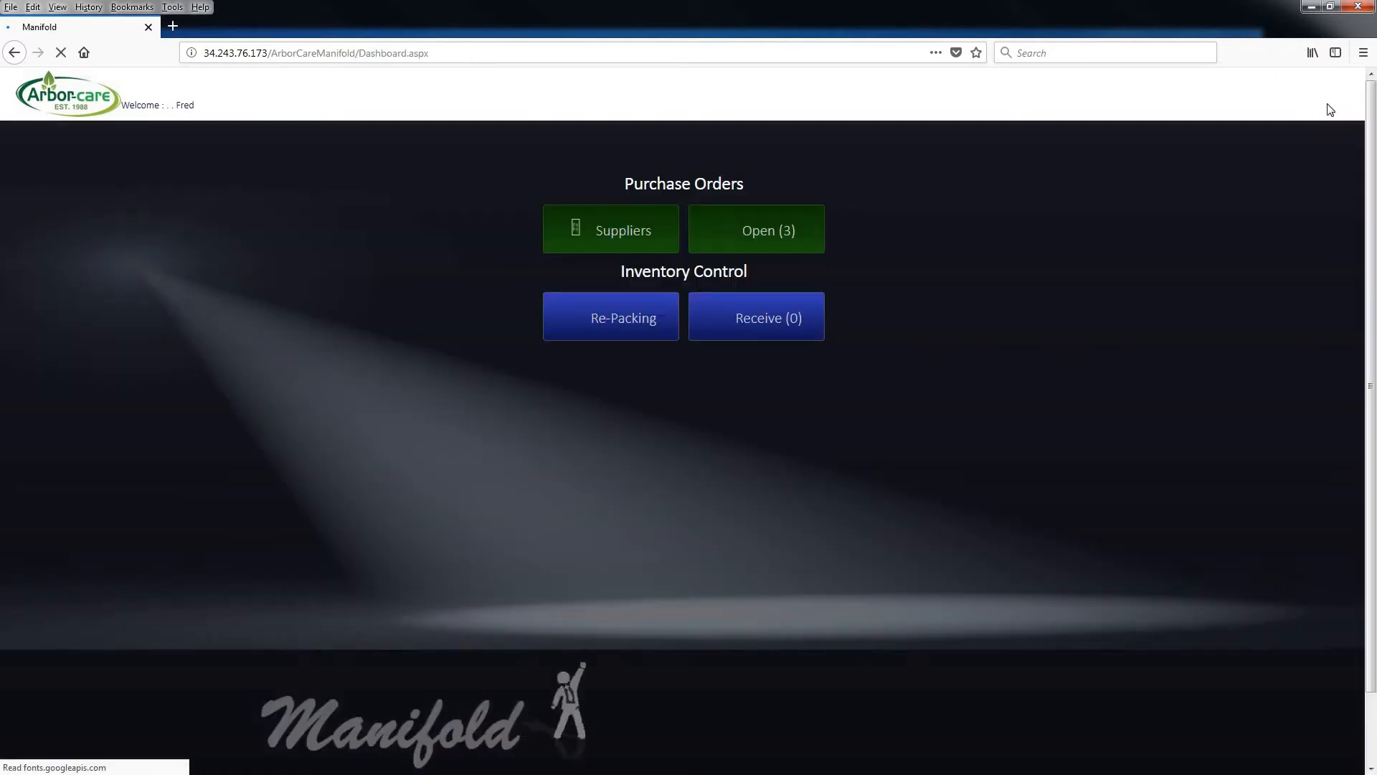
Log out and log back in with the saved administrator login
left_click(1335, 97)
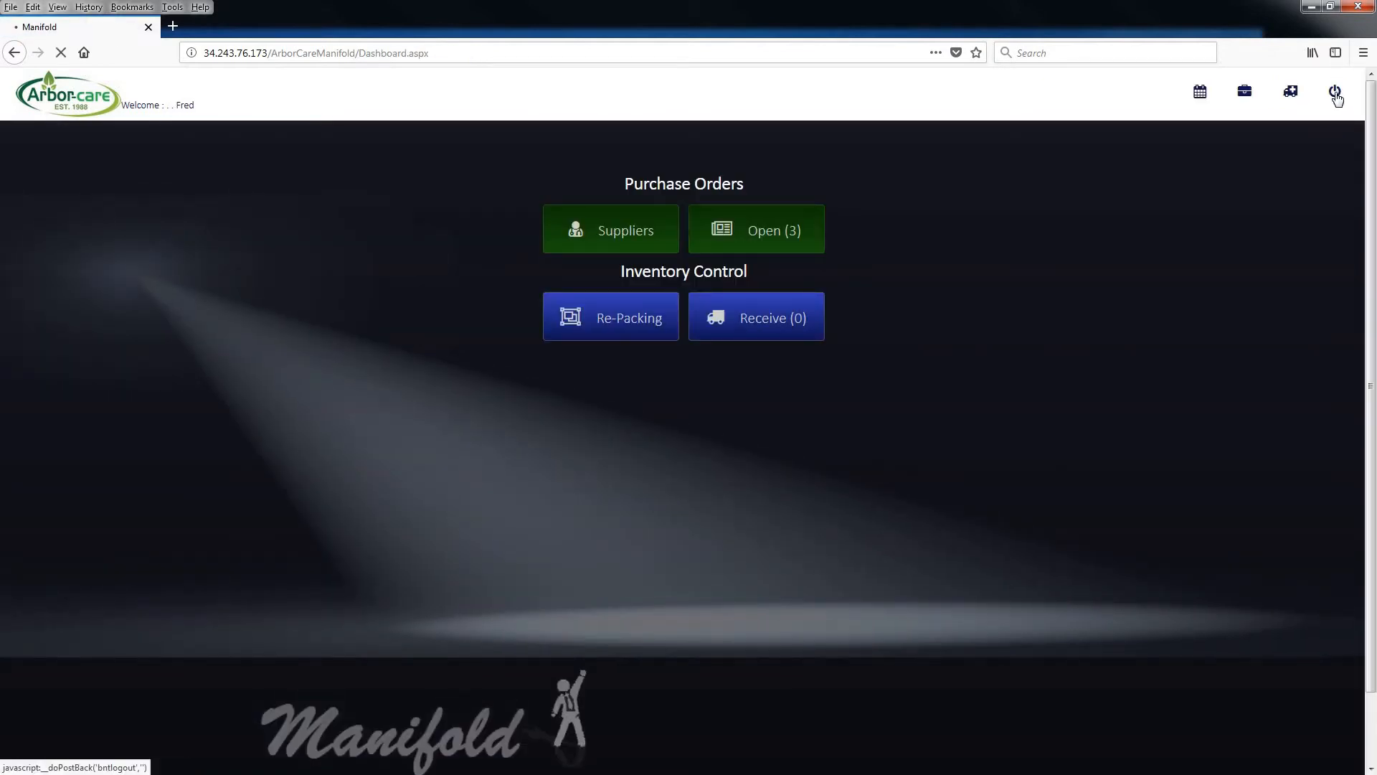
left_click(411, 180)
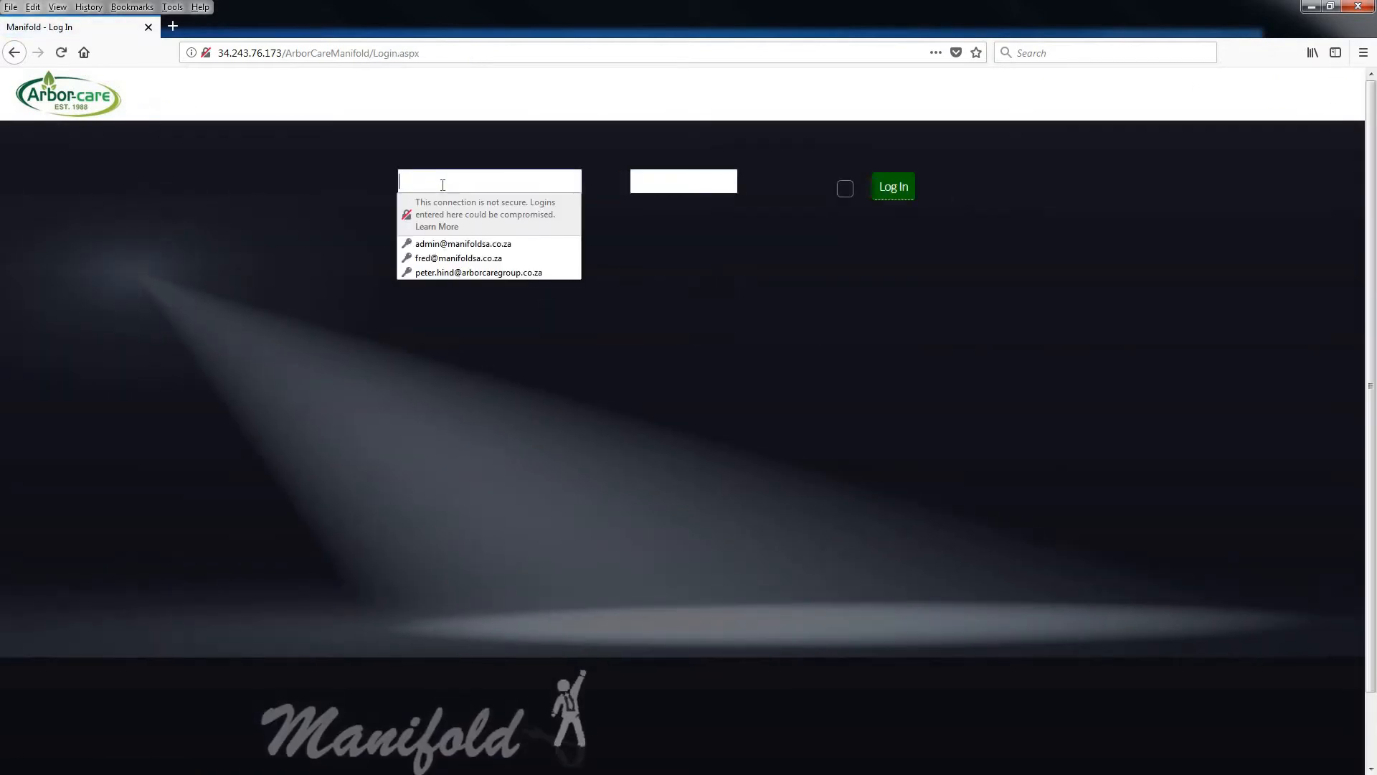
type("ad")
left_click(444, 243)
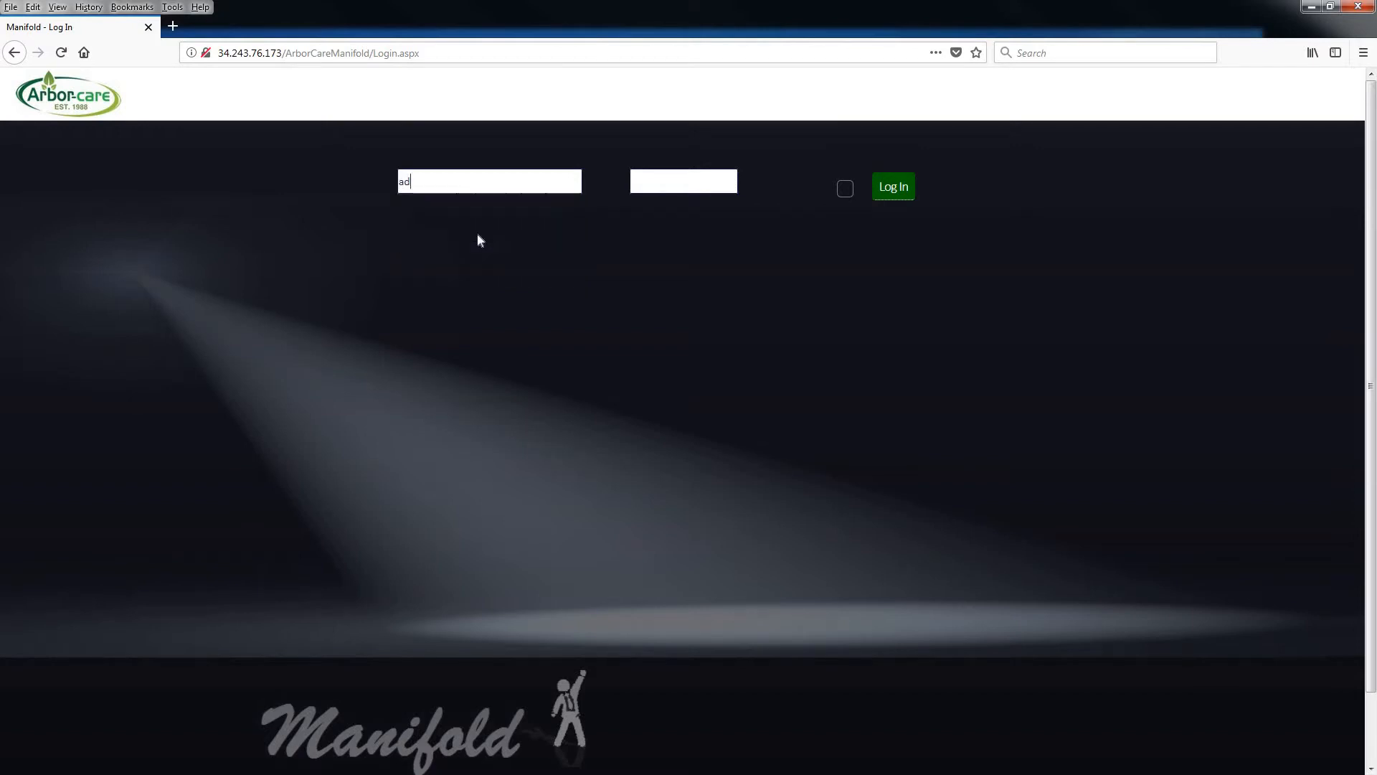
left_click(895, 192)
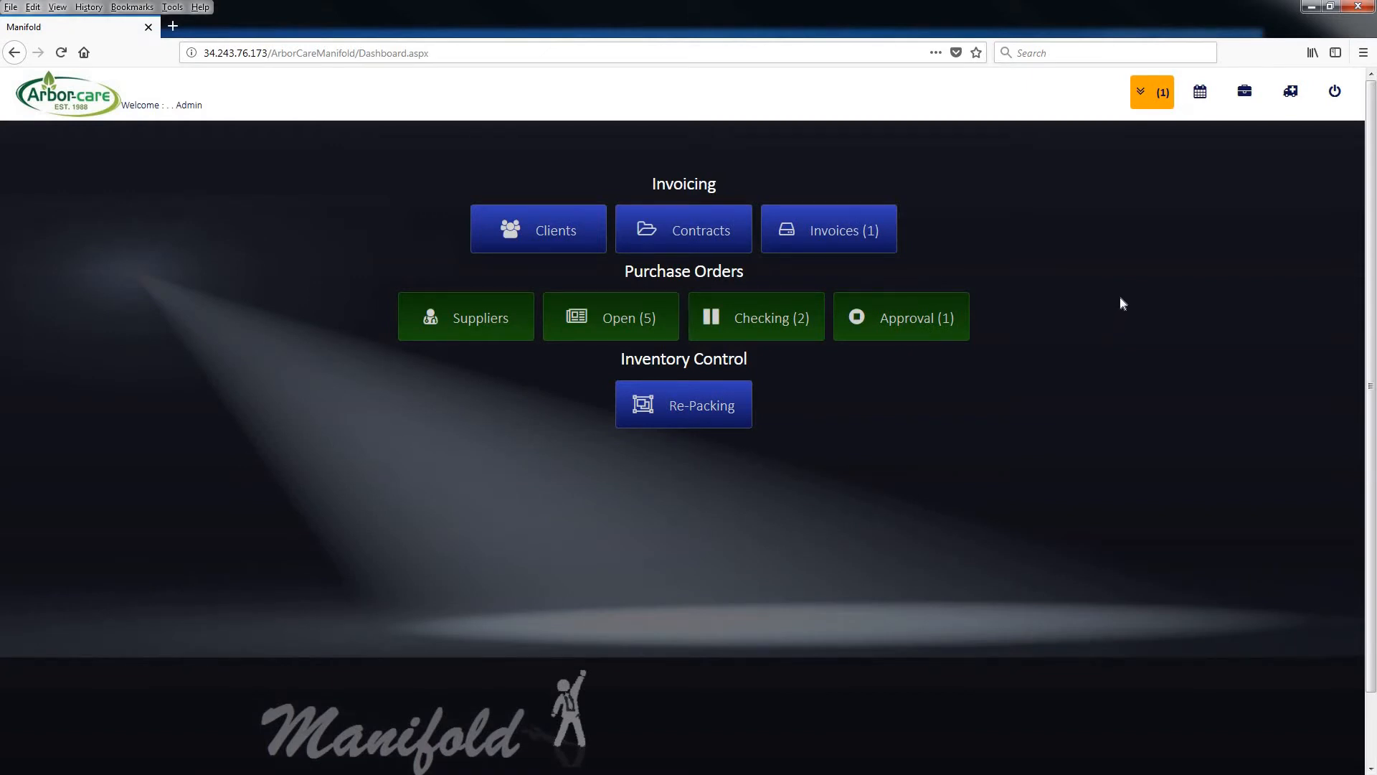
Open the Autotrak SA (Pty) Ltd order from the orders awaiting checking and examine its originator and their order limit
left_click(778, 327)
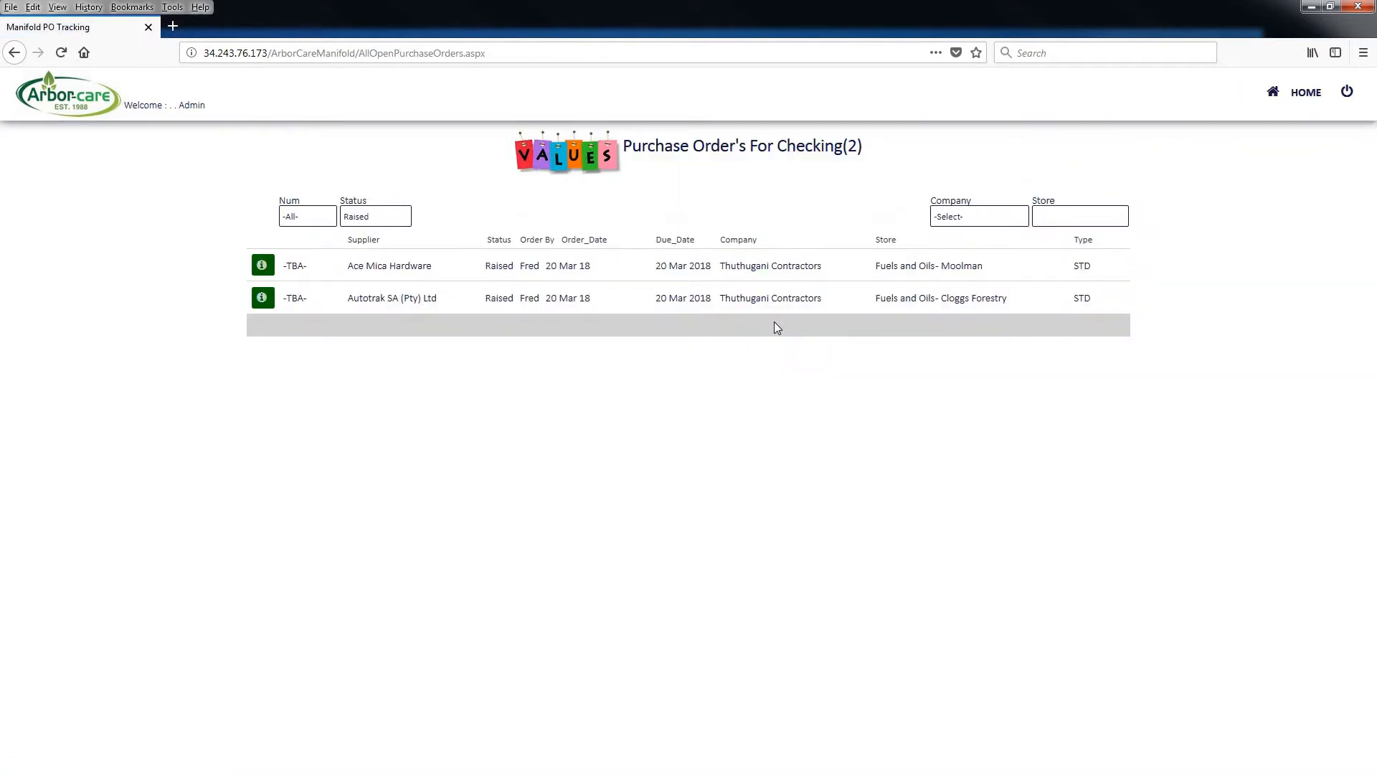
left_click(262, 300)
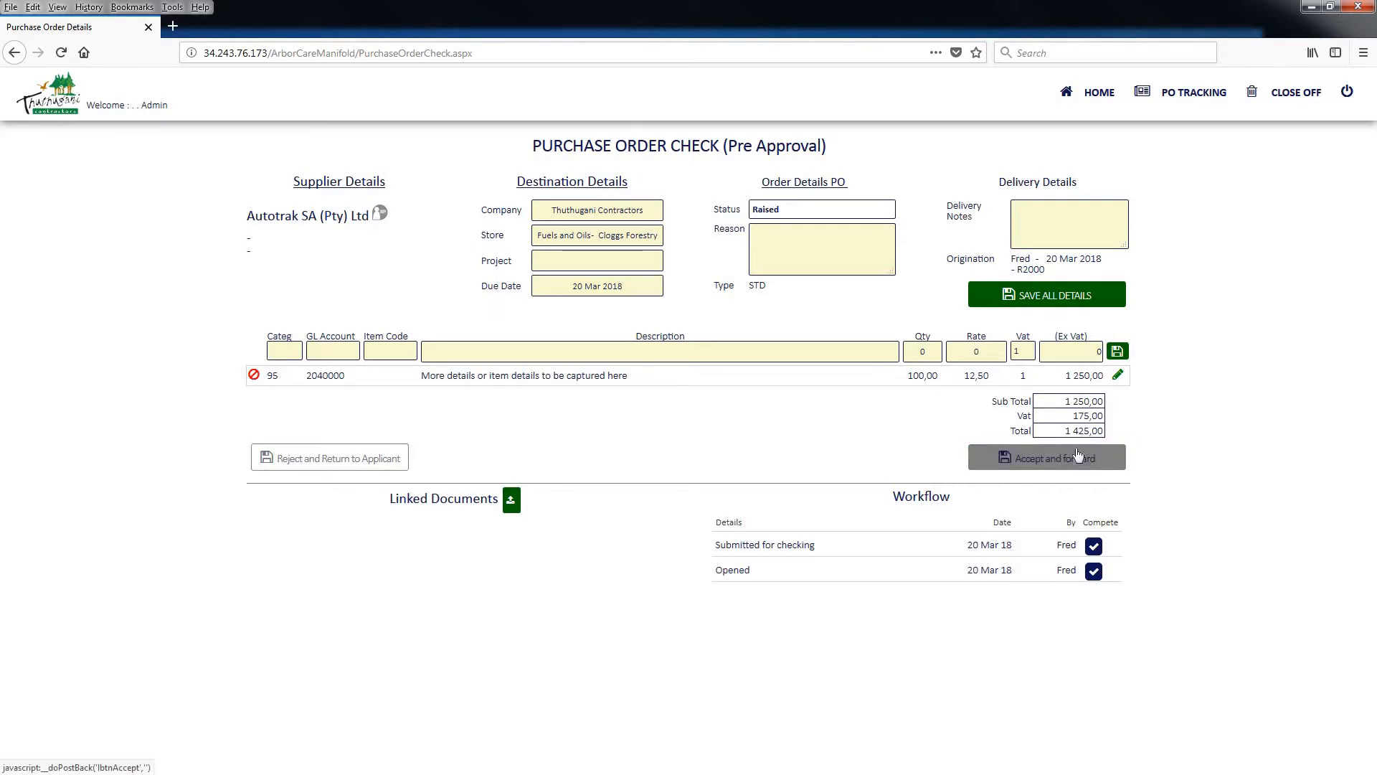
double_click(1019, 261)
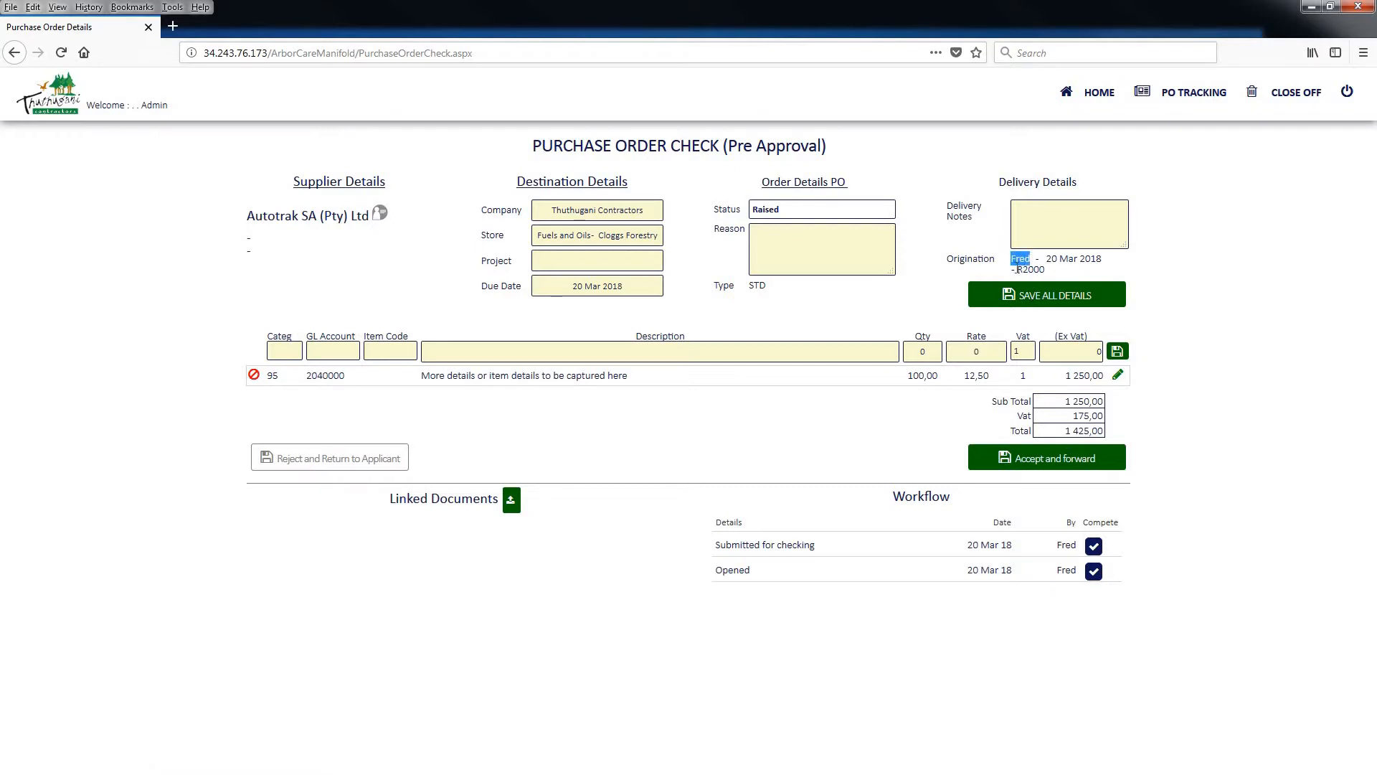
left_click_drag(1017, 269, 1047, 270)
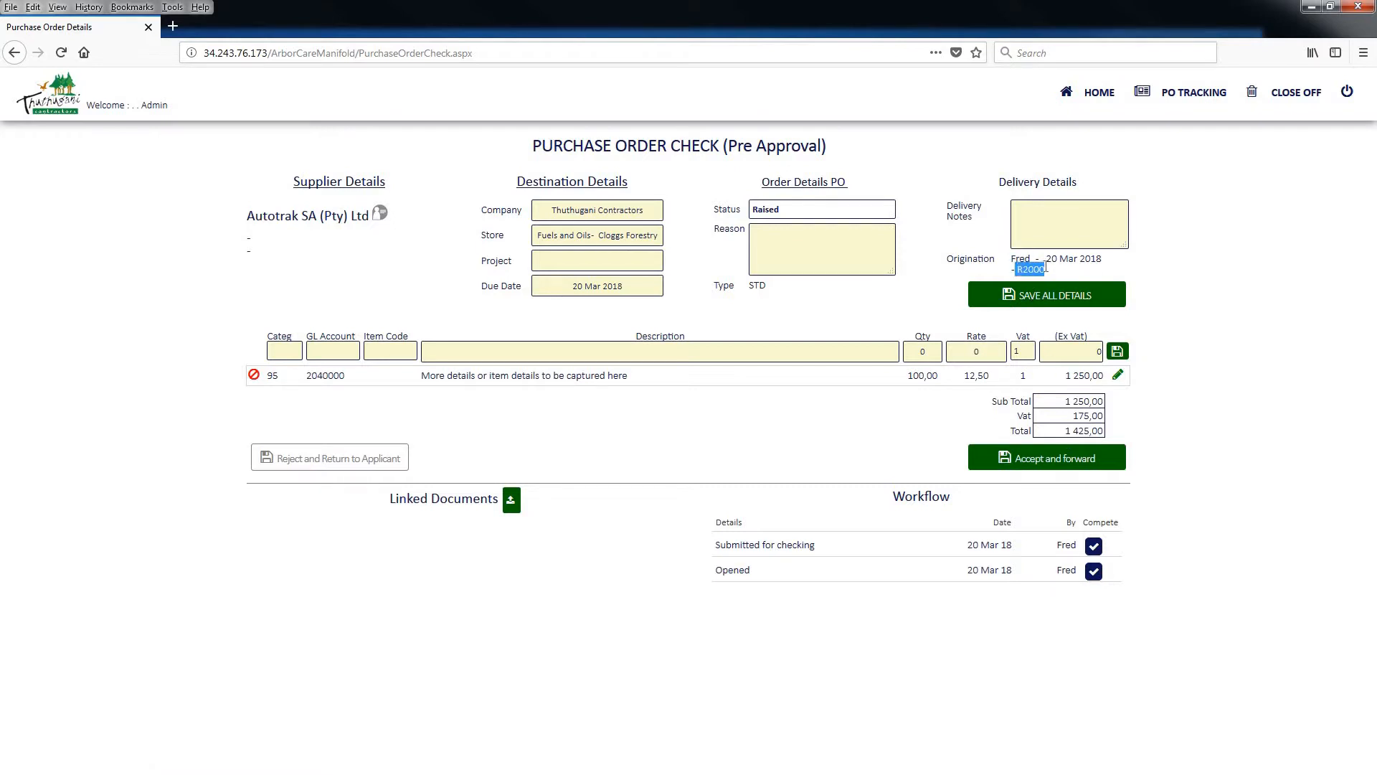
Accept the checked purchase order as accurate, forward it, and return to purchase order tracking
left_click(1074, 459)
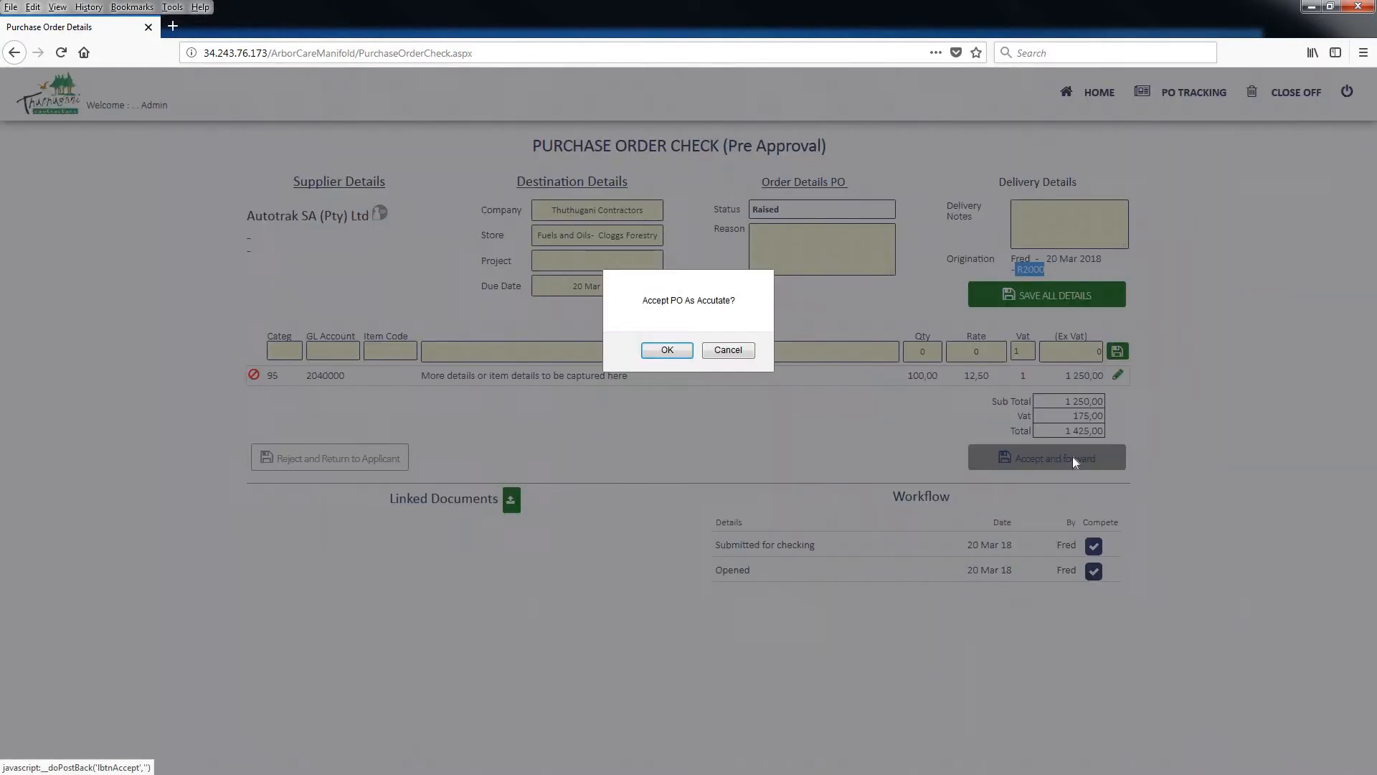
left_click(663, 349)
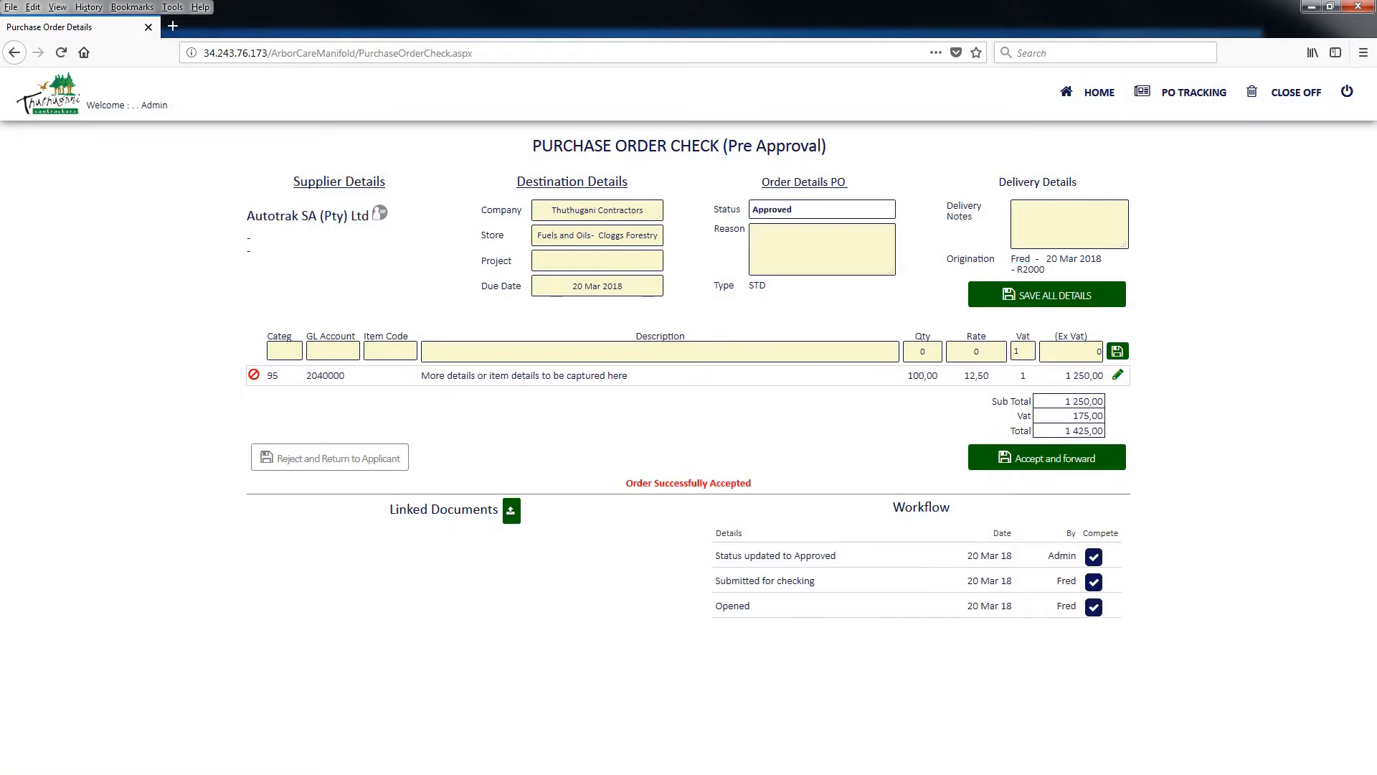
left_click(1169, 95)
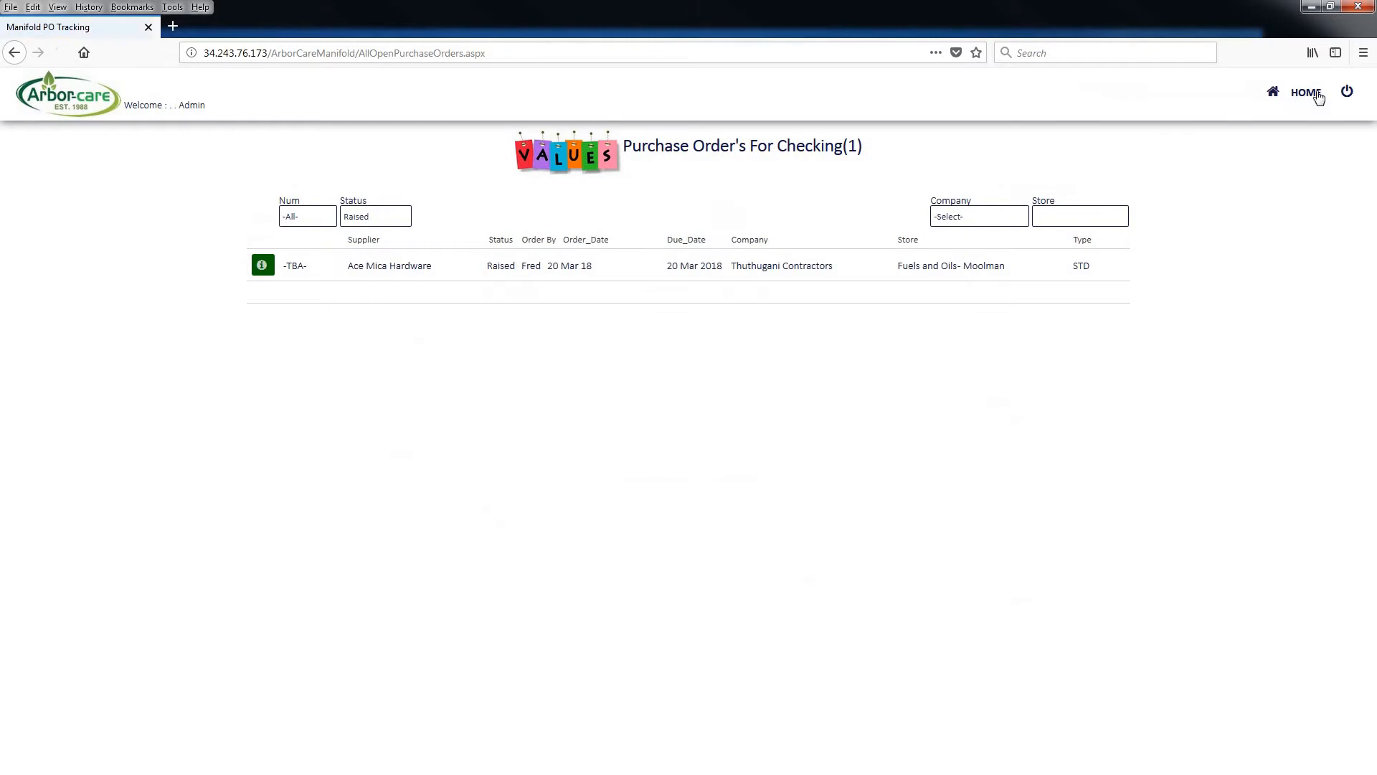
Examine the Autotrak SA (Pty) Ltd order's number in the open purchase orders, check the orders awaiting approval, and return to the dashboard
left_click(1306, 93)
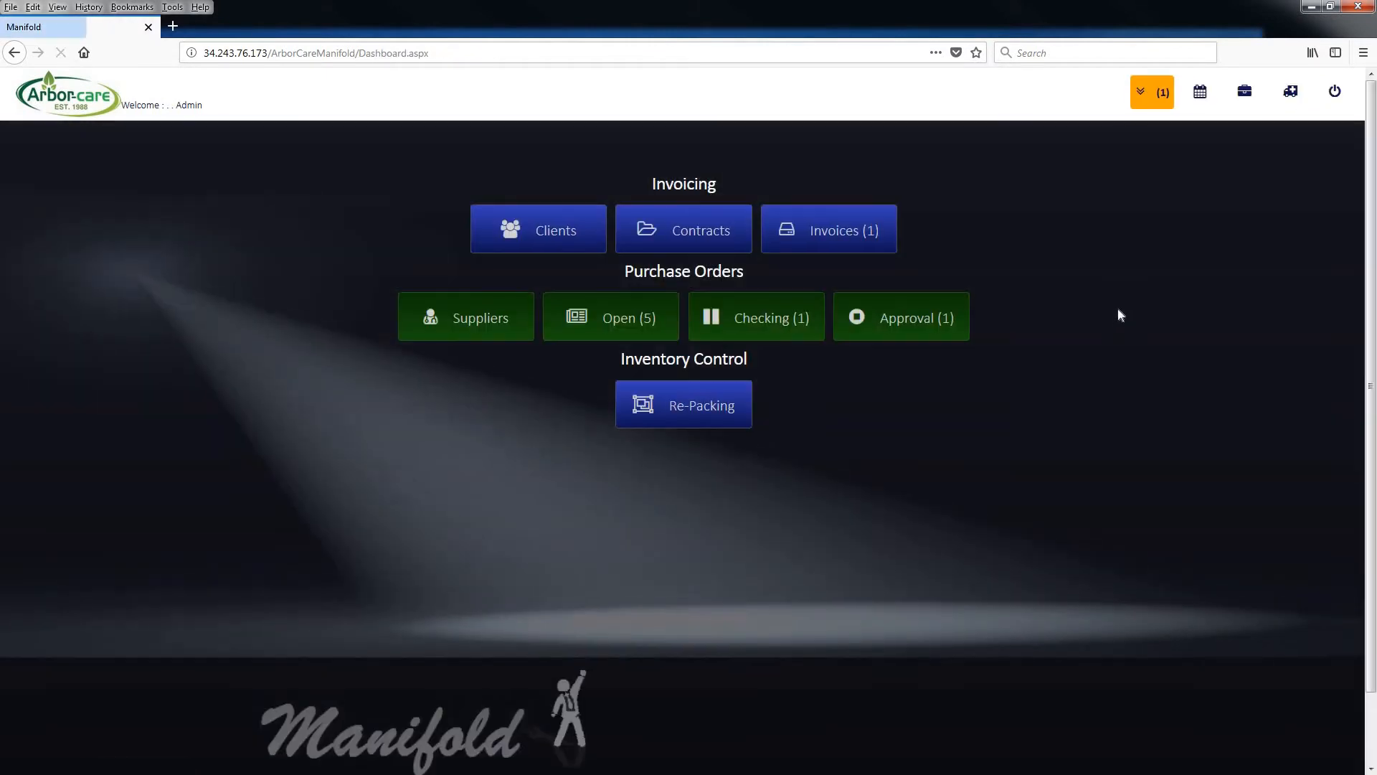
left_click(616, 328)
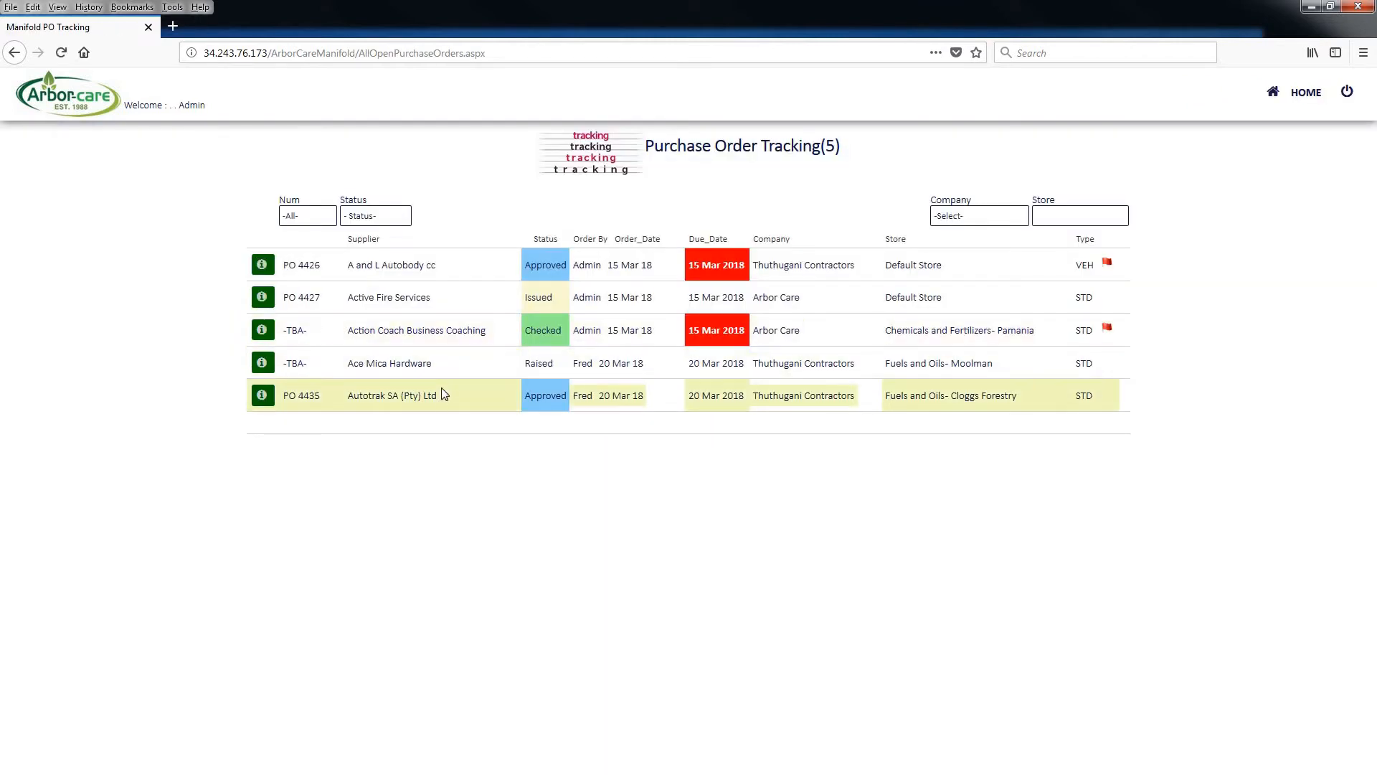
left_click_drag(439, 399, 282, 397)
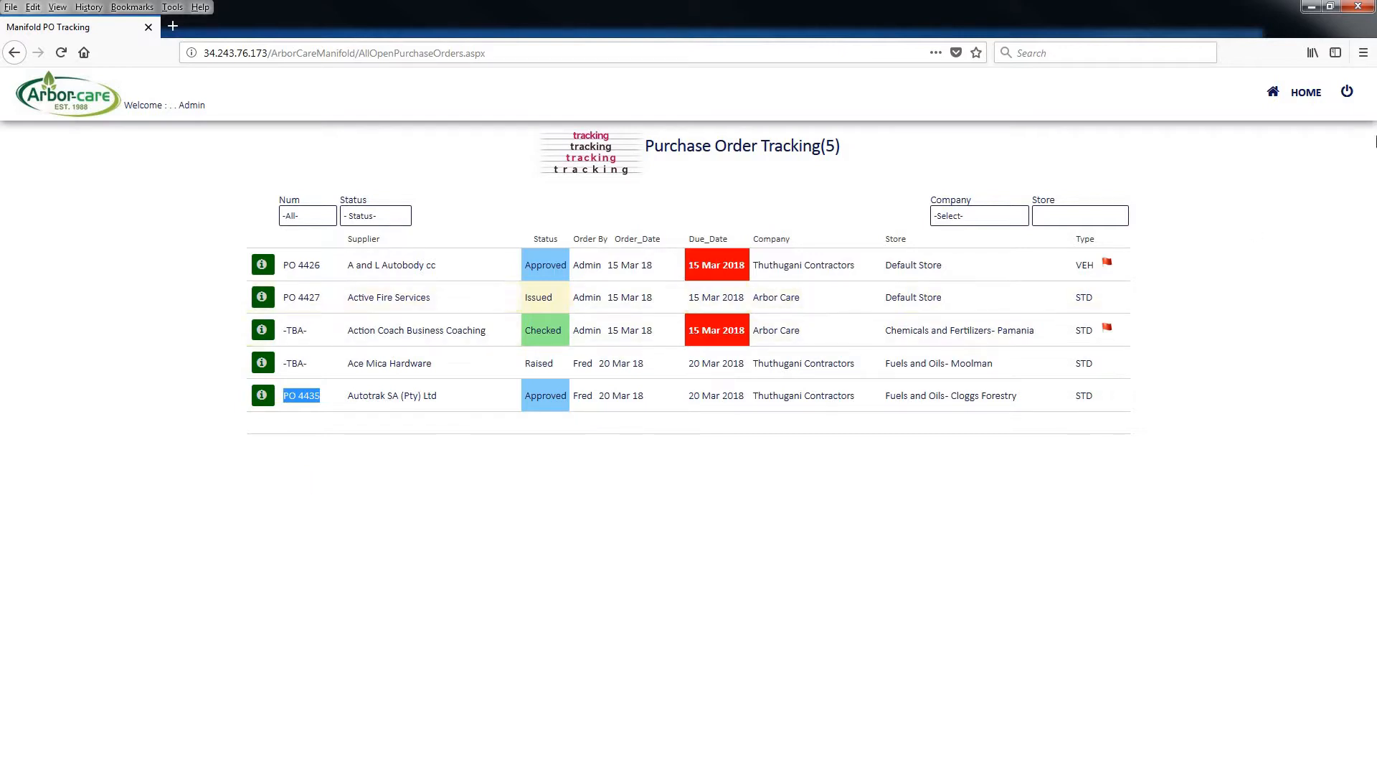
left_click(1315, 96)
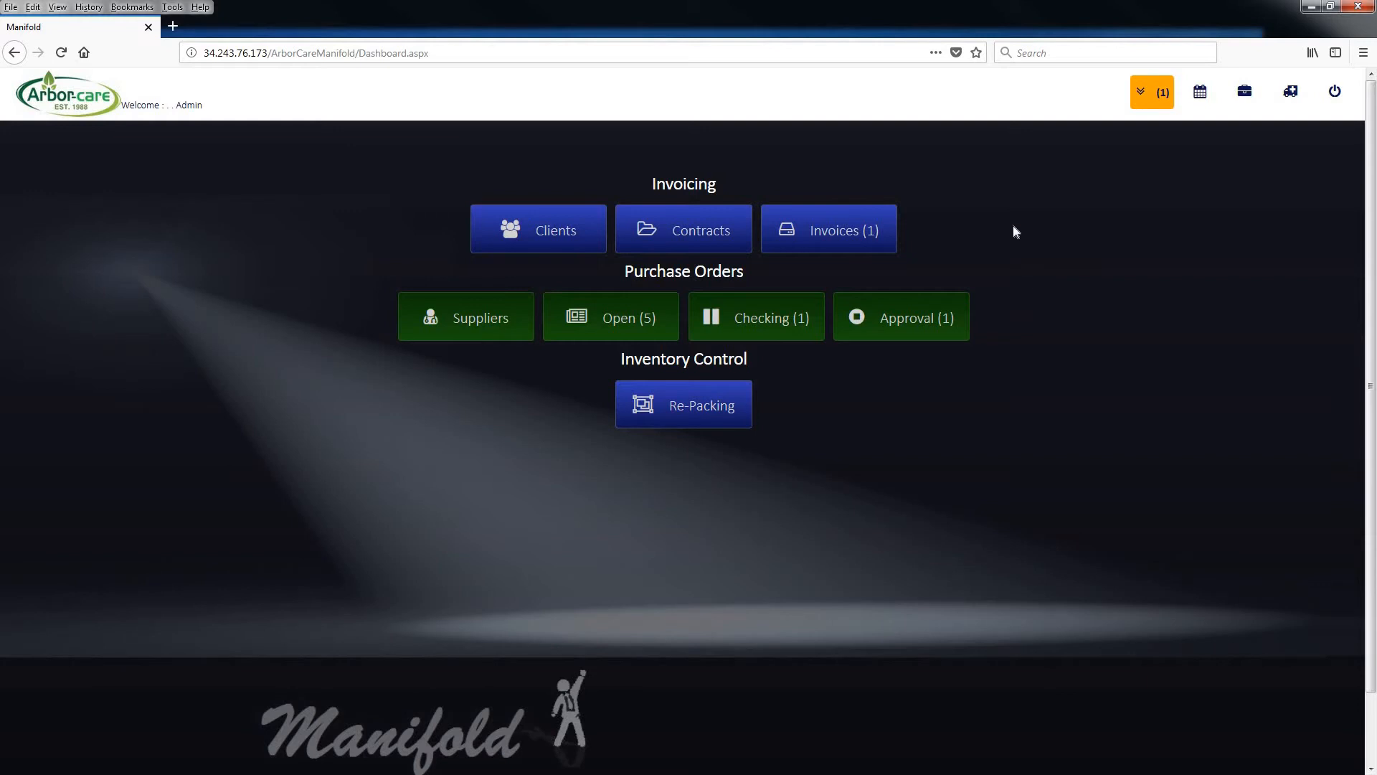
left_click(901, 323)
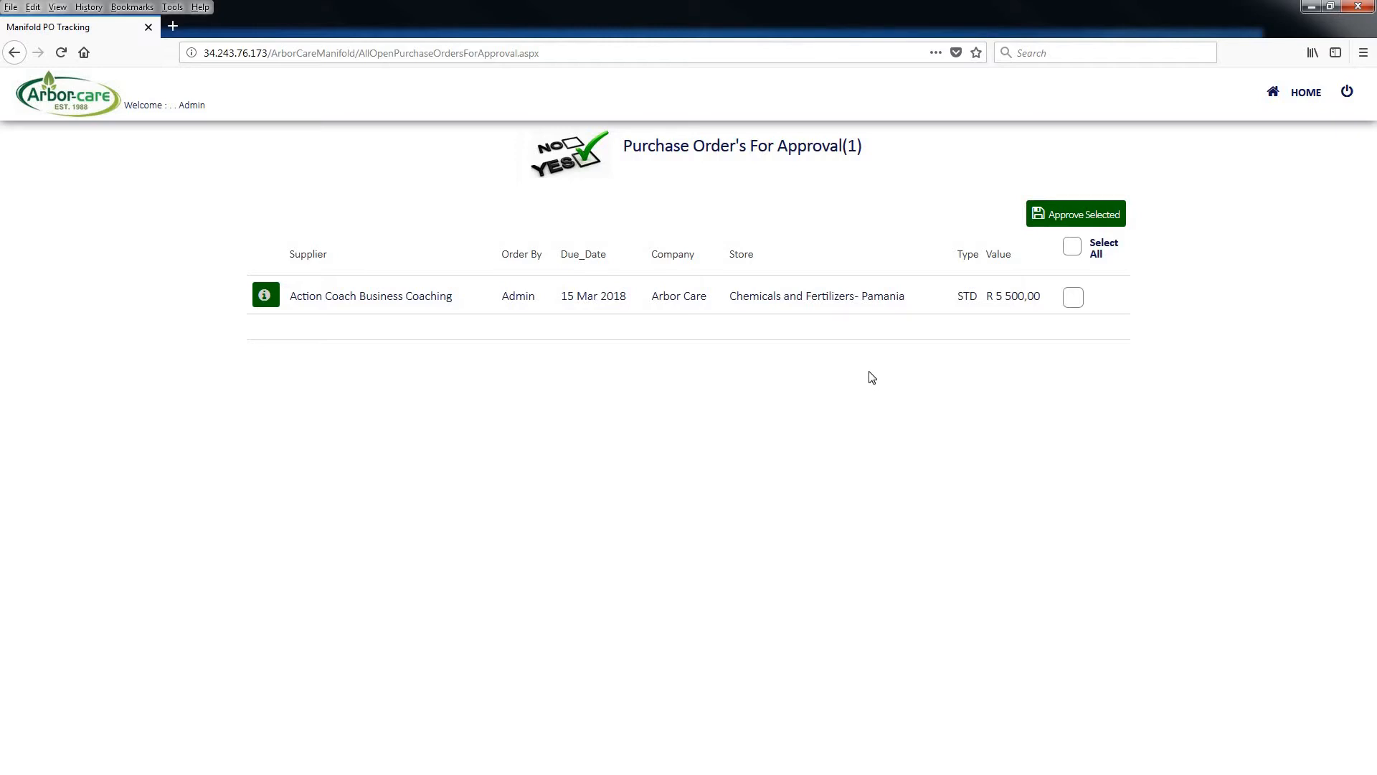
left_click(1306, 94)
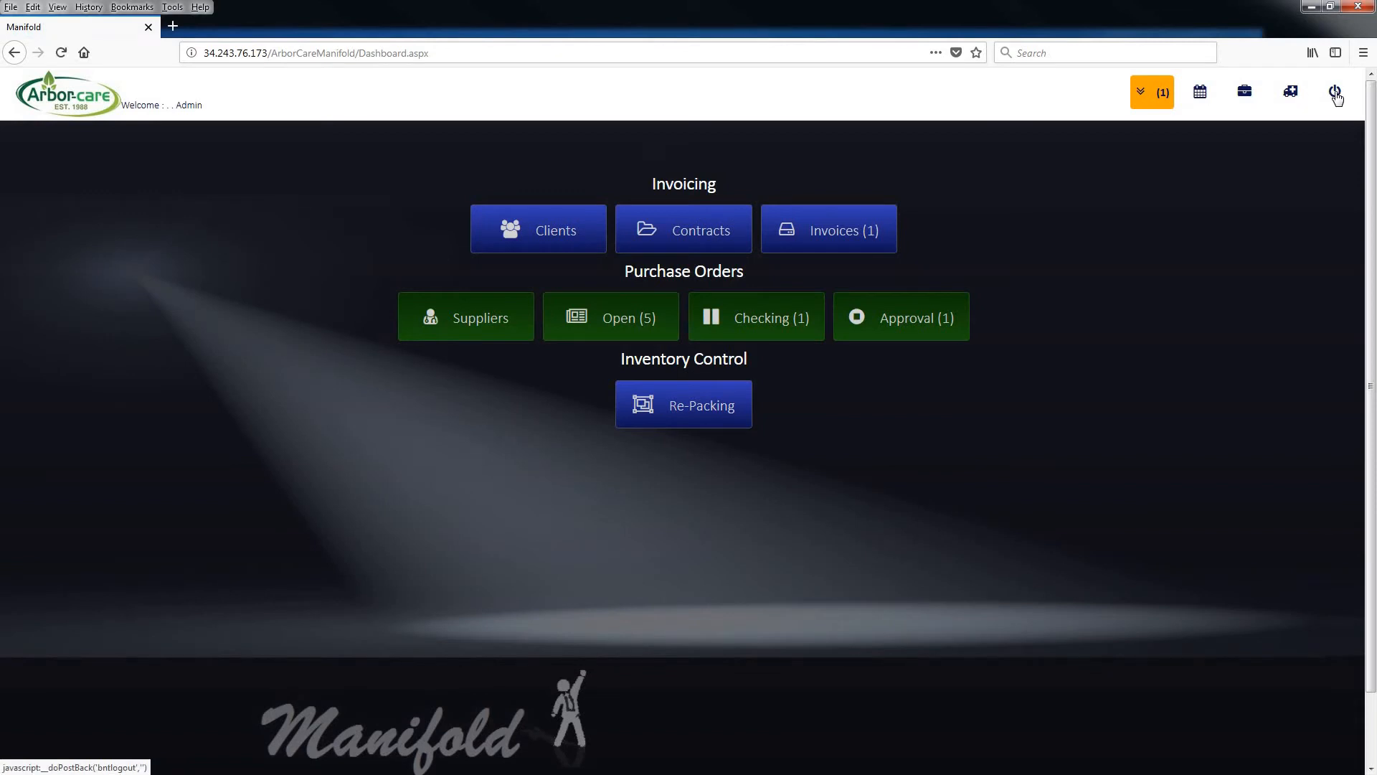
Log out and log back in with the order originator's saved e-mail and password
left_click(1337, 98)
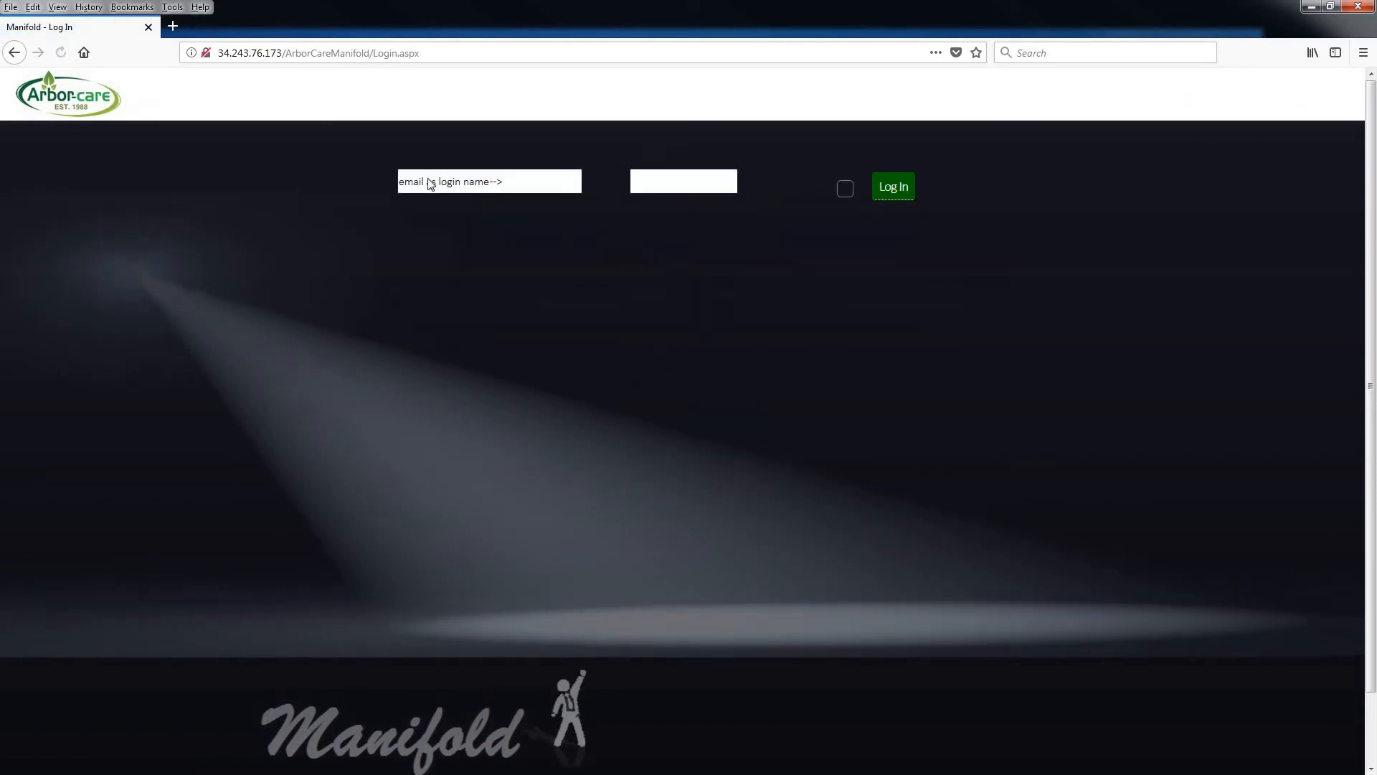
left_click(427, 185)
type("fre")
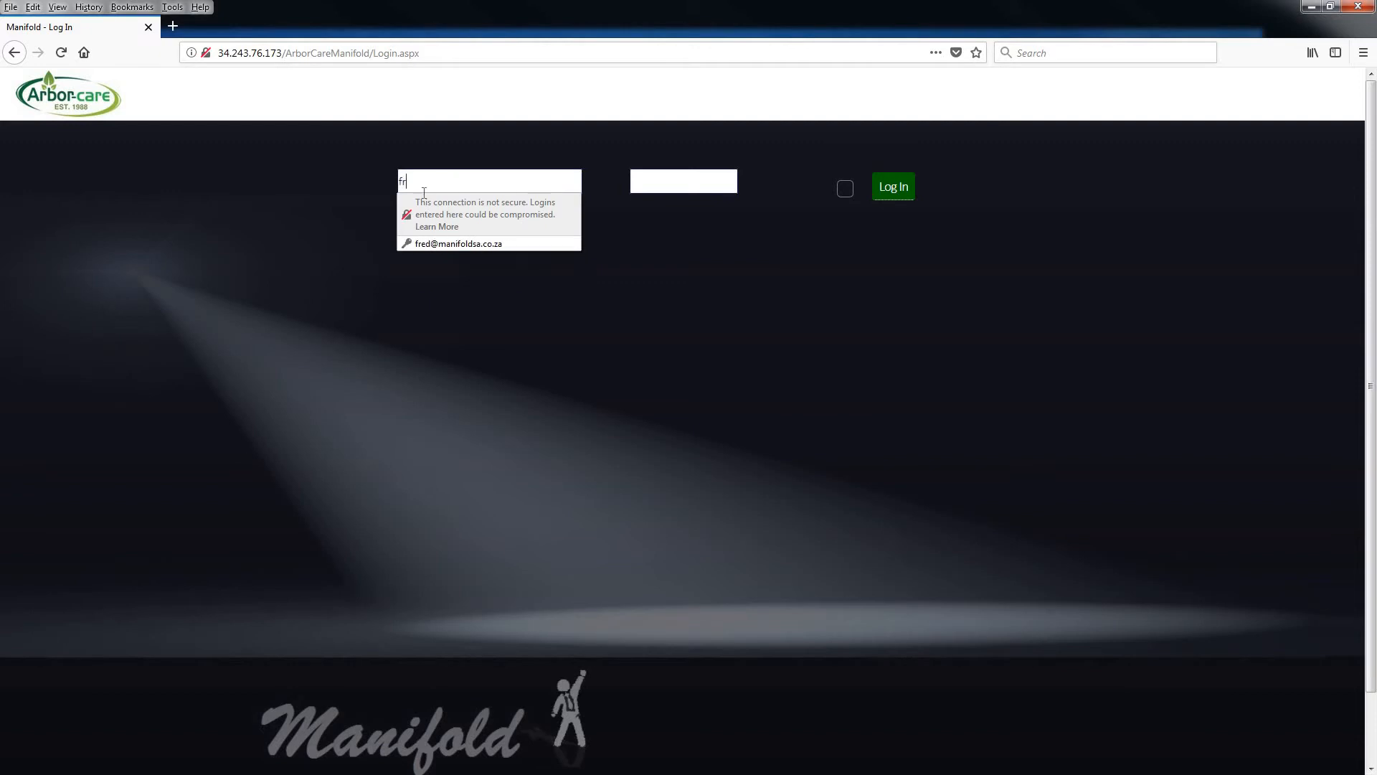
left_click(437, 244)
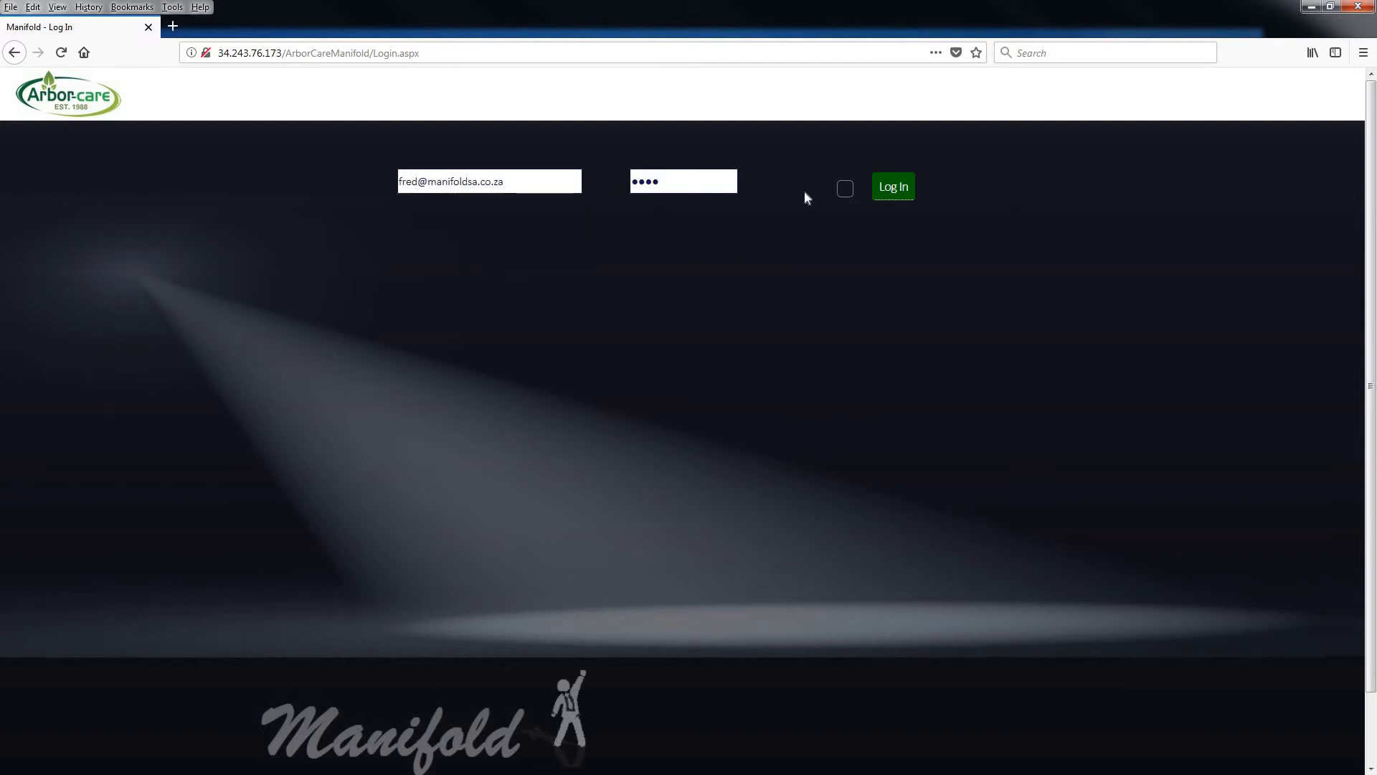
left_click(903, 190)
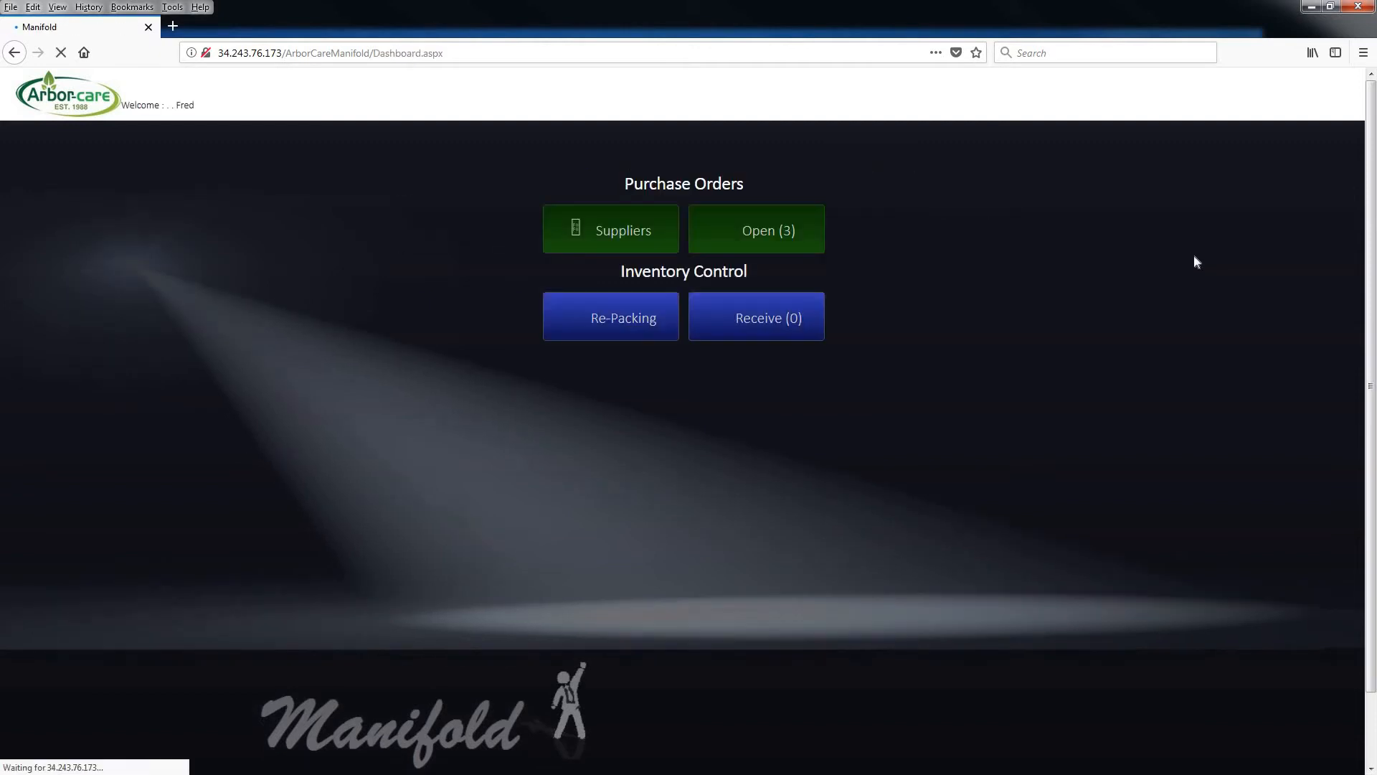
Examine the number and status of the Autotrak SA (Pty) Ltd order in the open purchase orders and open its details
left_click(768, 236)
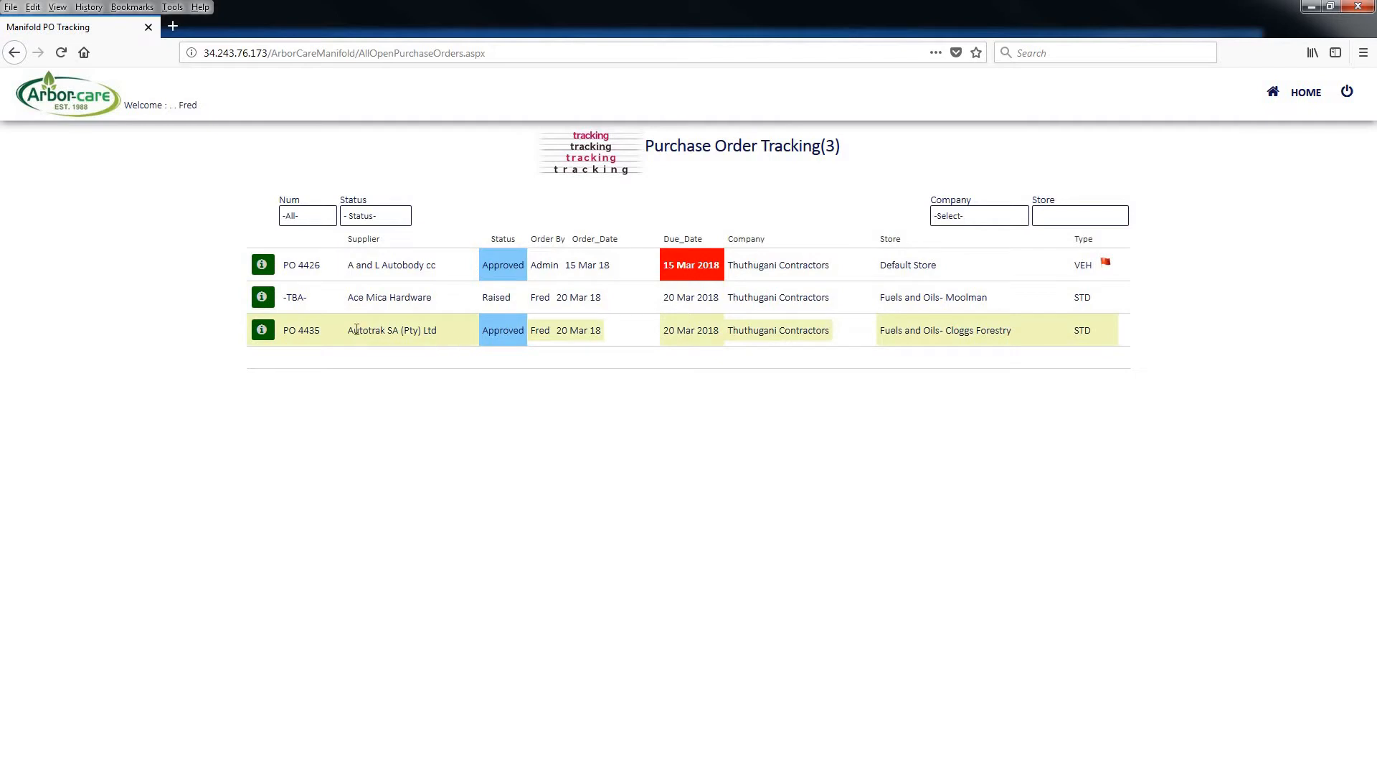
left_click_drag(323, 334, 282, 334)
left_click_drag(491, 334, 521, 334)
left_click(262, 331)
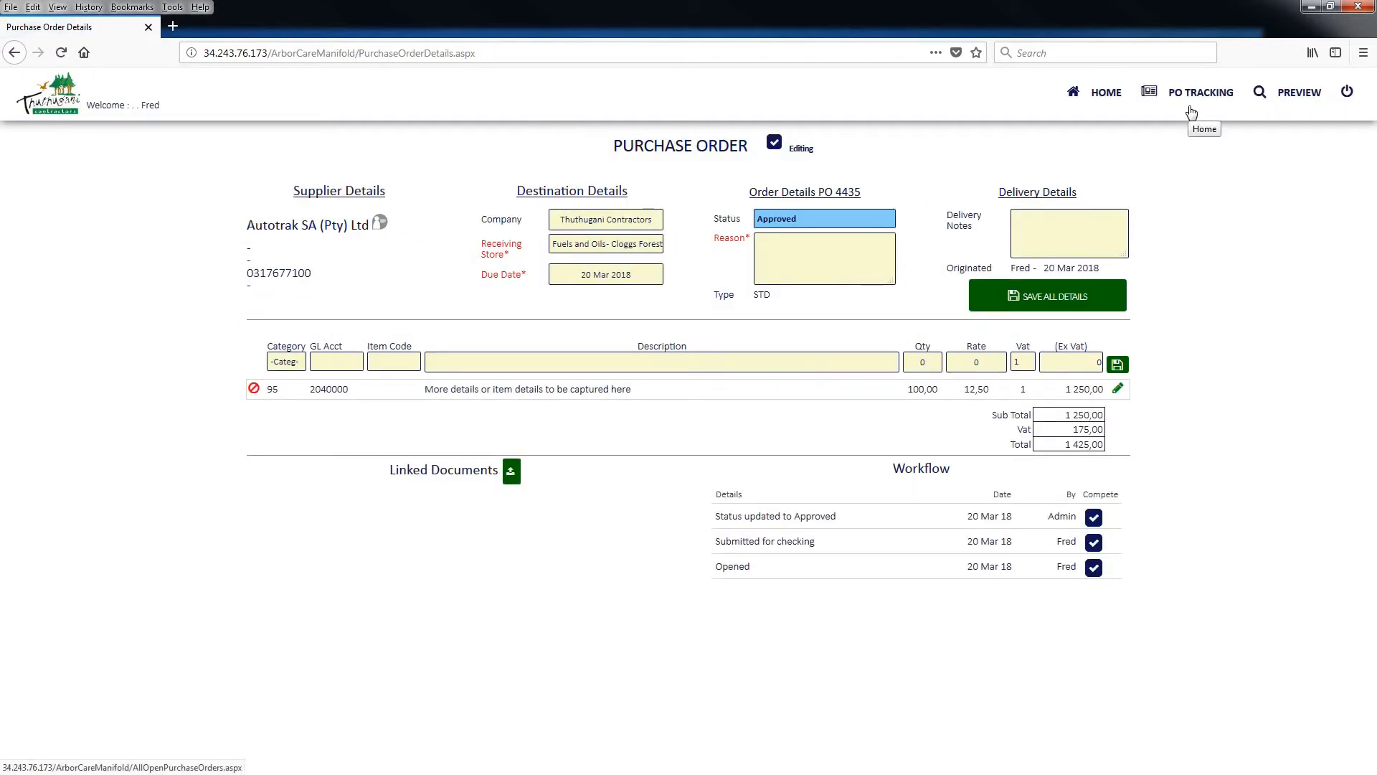
Preview the Autotrak SA (Pty) Ltd purchase order, generate its PDF, and return to the dashboard
left_click(1302, 99)
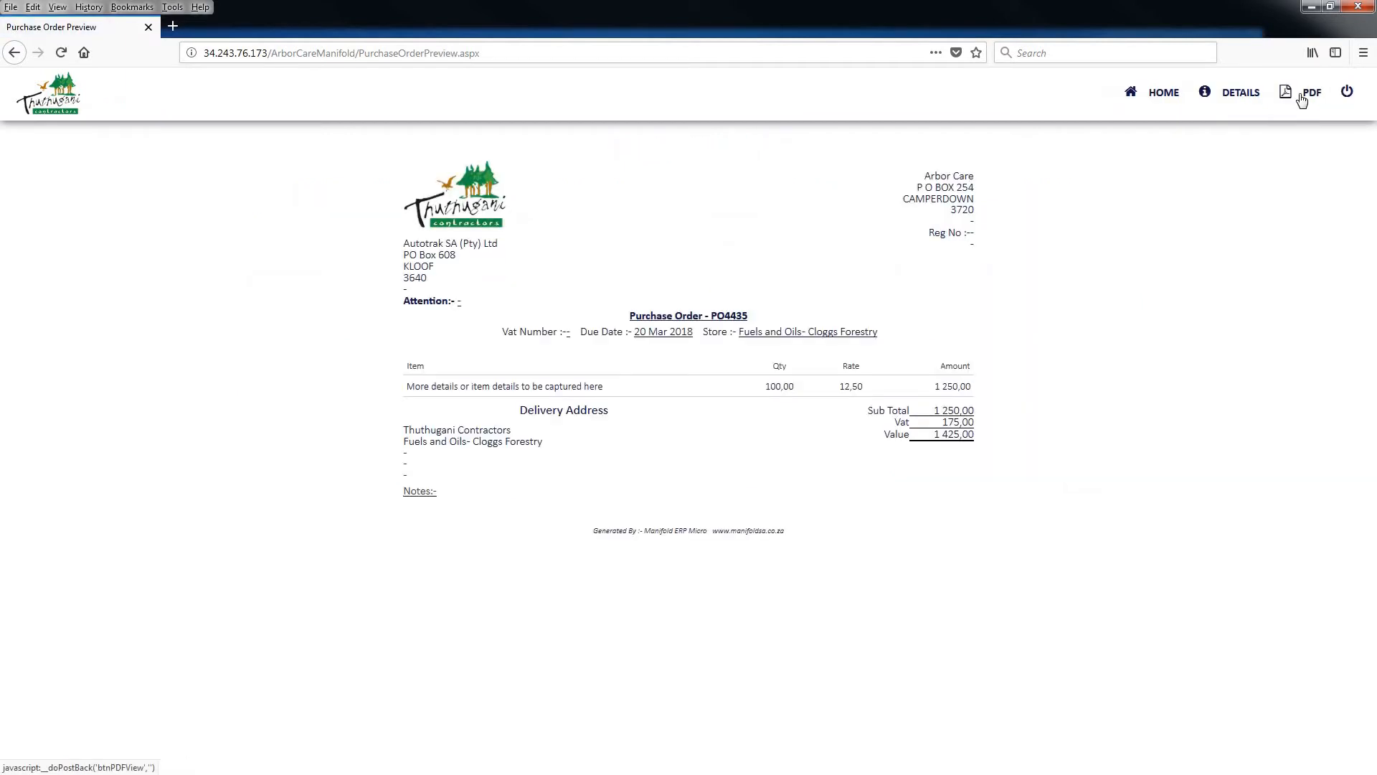
left_click(1309, 96)
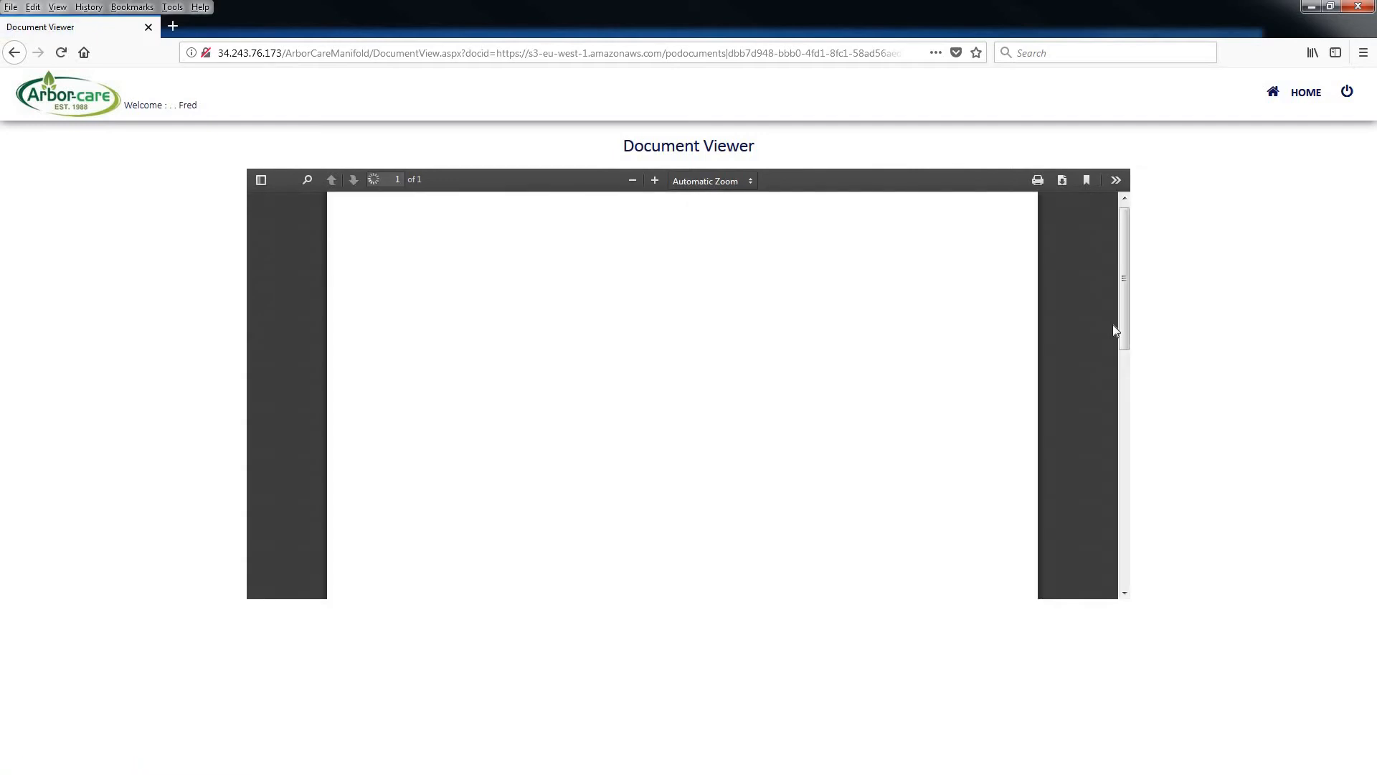
left_click(1307, 93)
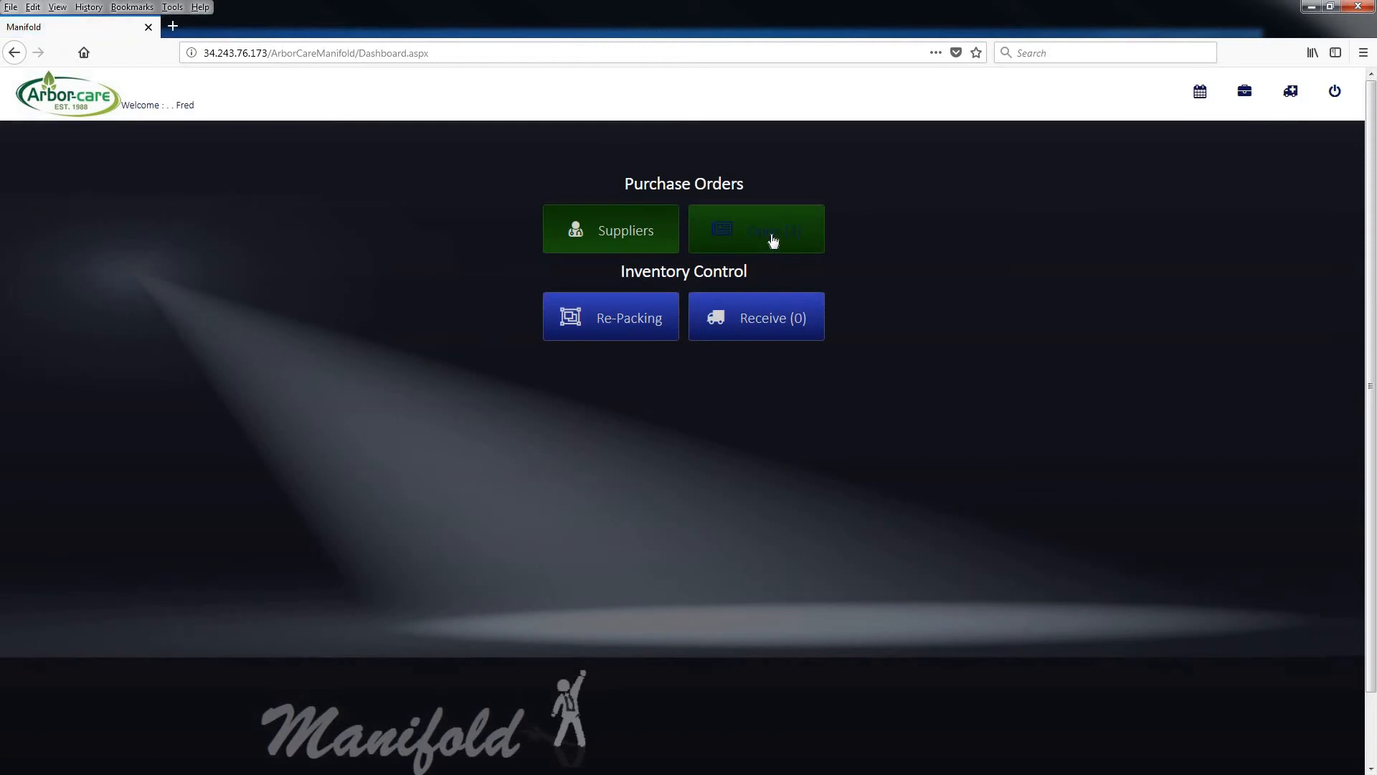
Reopen the Autotrak SA (Pty) Ltd order from the open purchase orders, set its status to Issued, and save all details
left_click(783, 239)
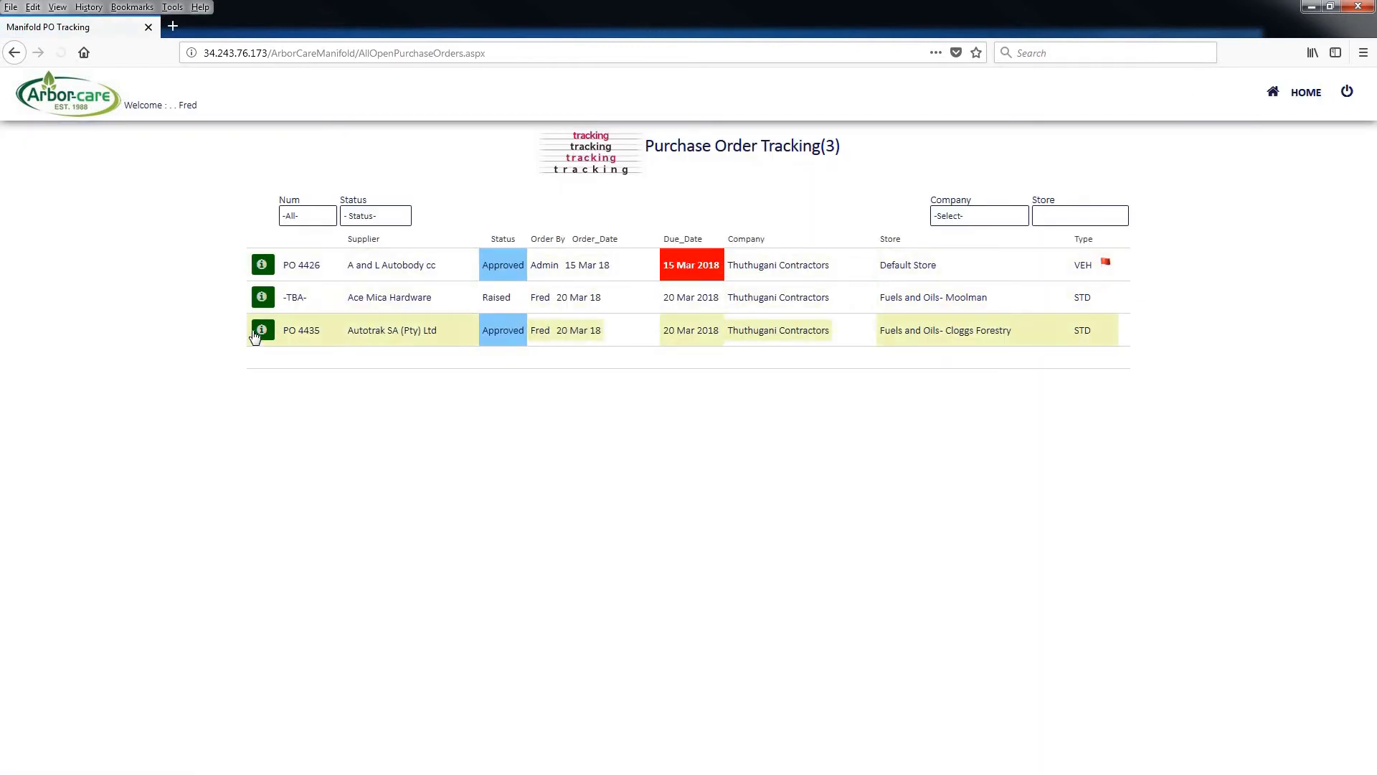
left_click(257, 334)
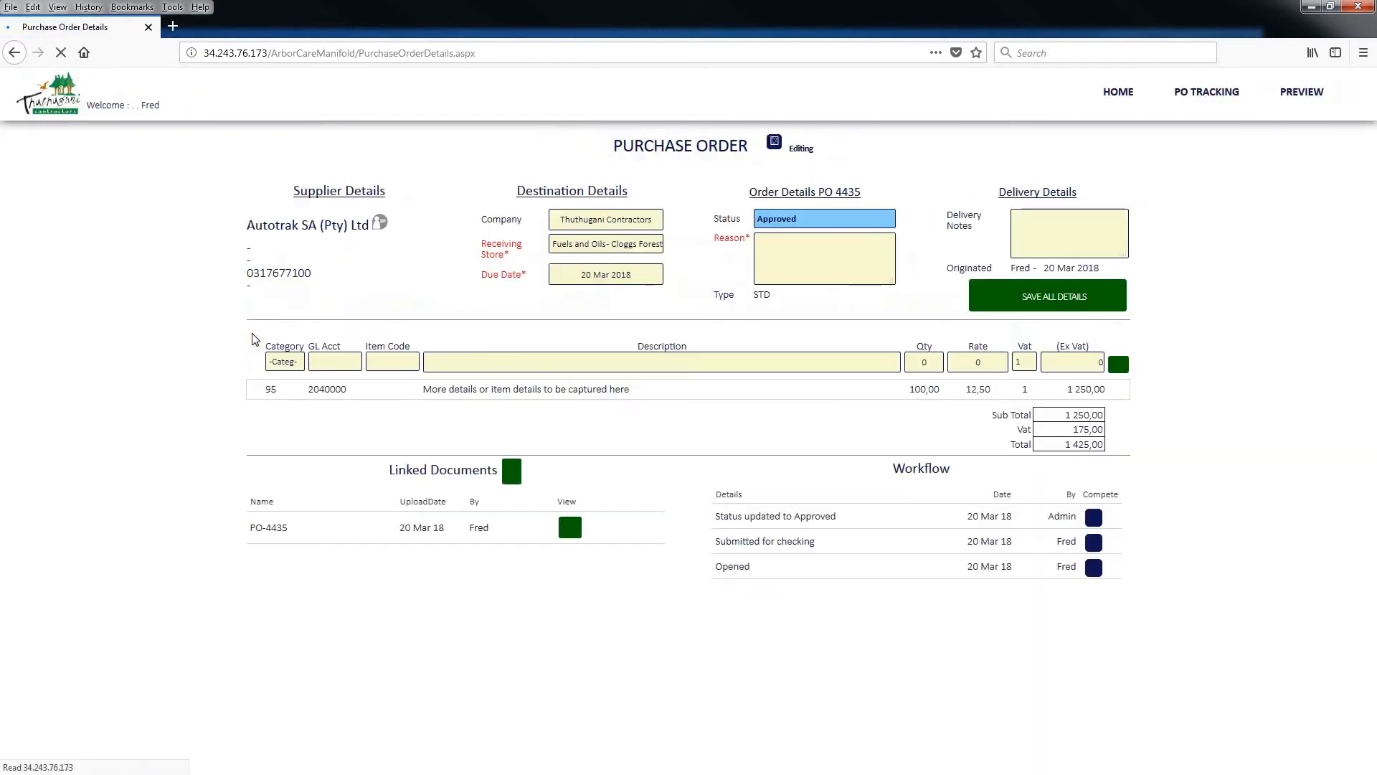
left_click(793, 216)
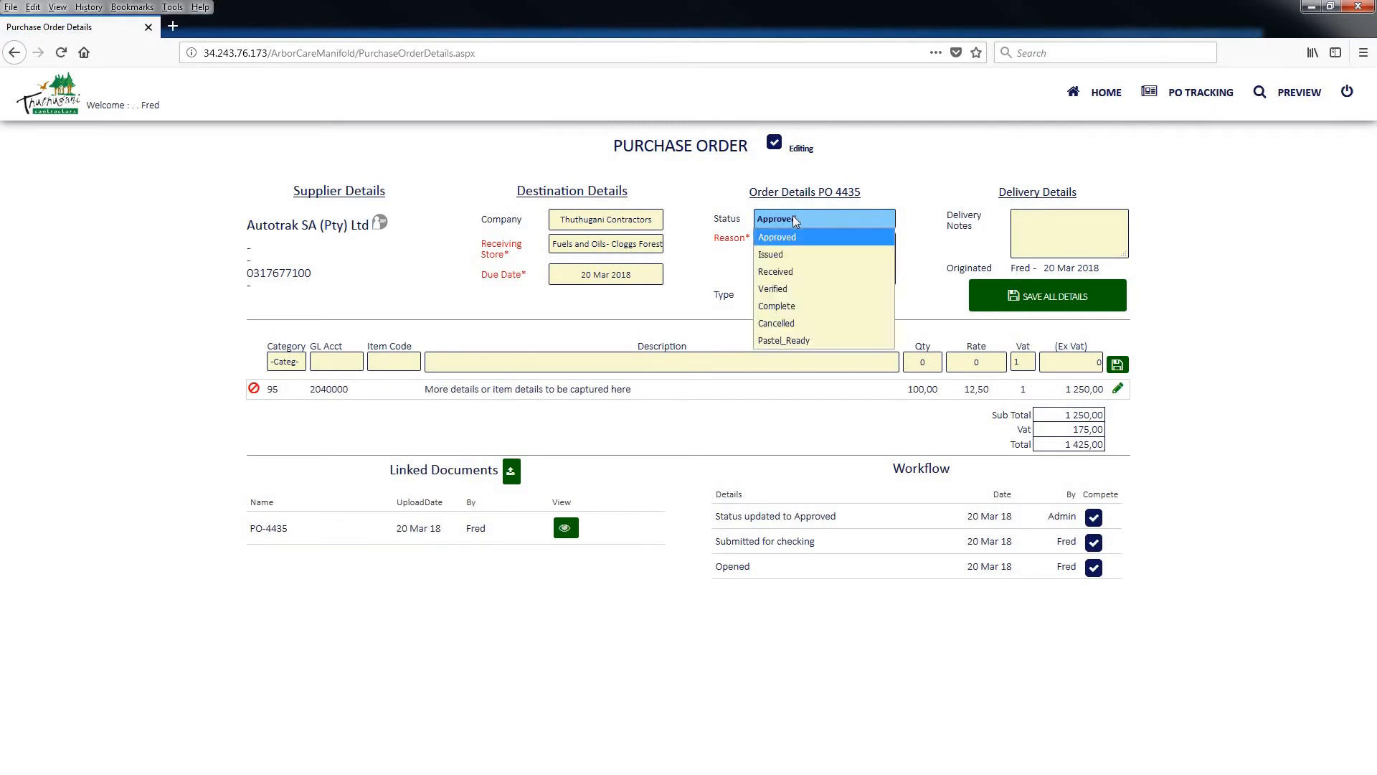
left_click(796, 254)
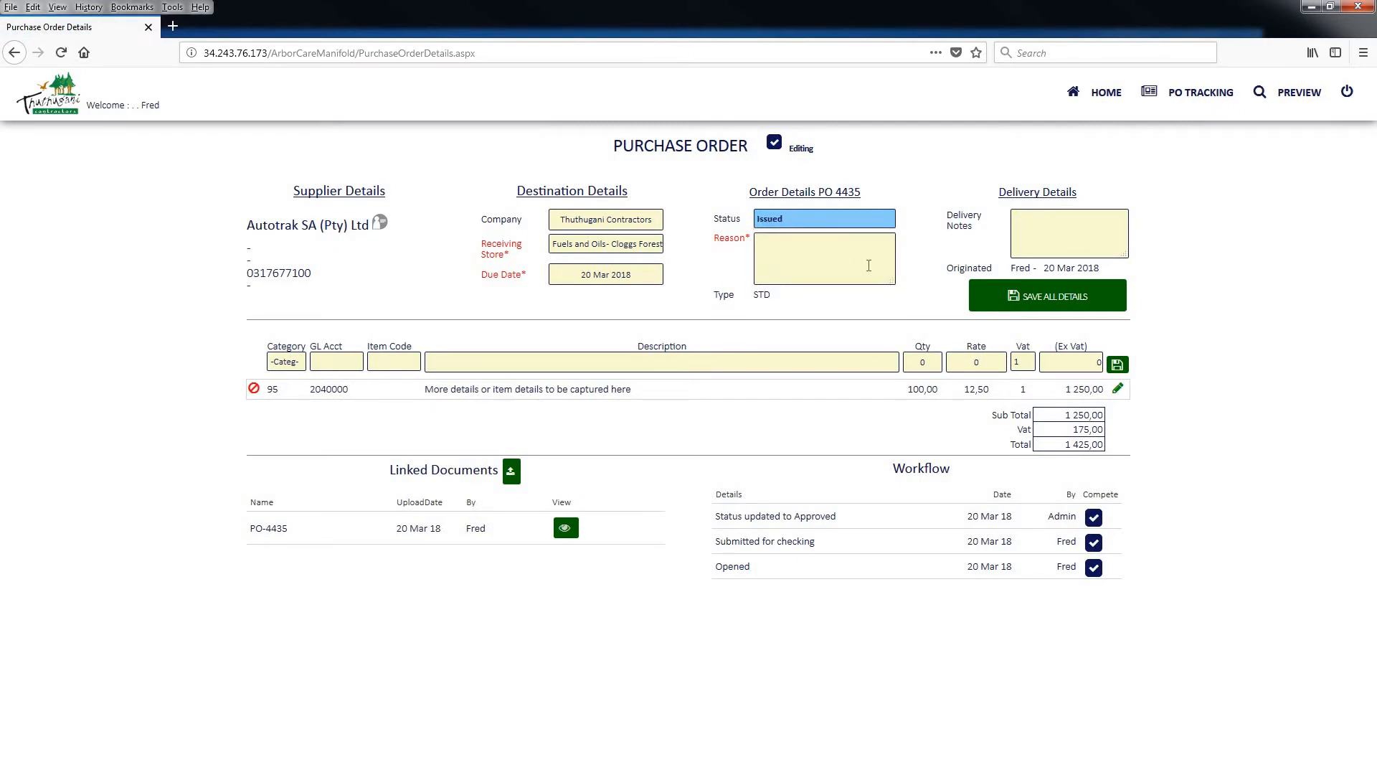
left_click(1035, 301)
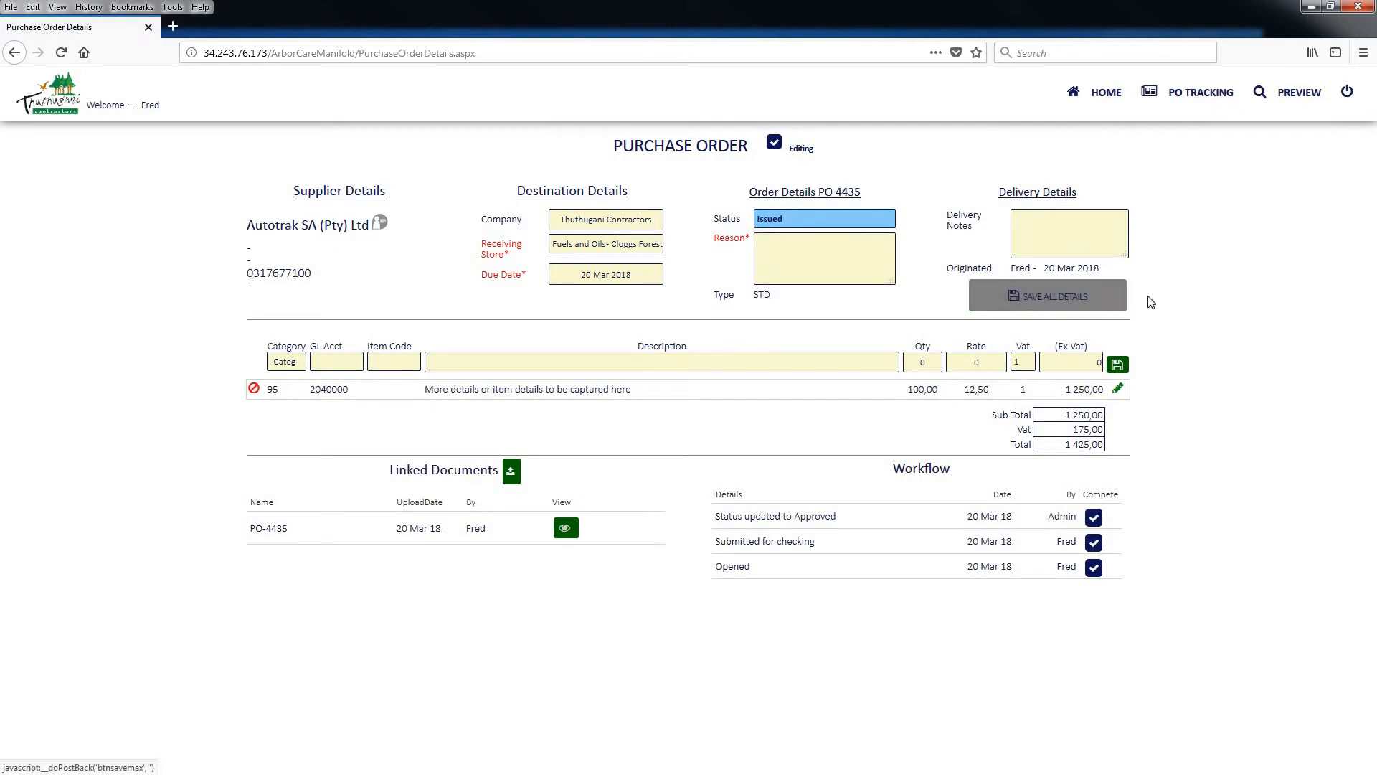
Examine the issued order in the list of purchase orders ready for receiving and return to the dashboard
left_click(1113, 101)
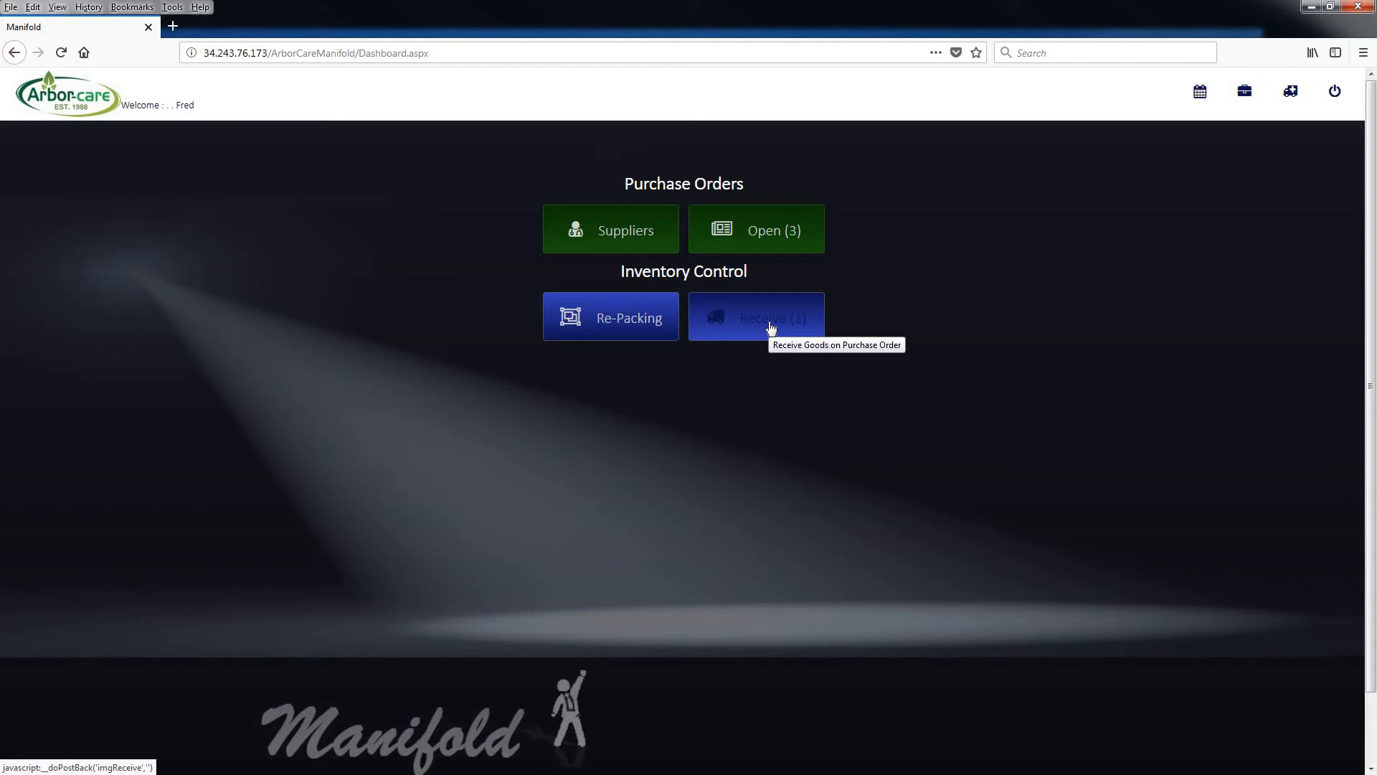
left_click(770, 328)
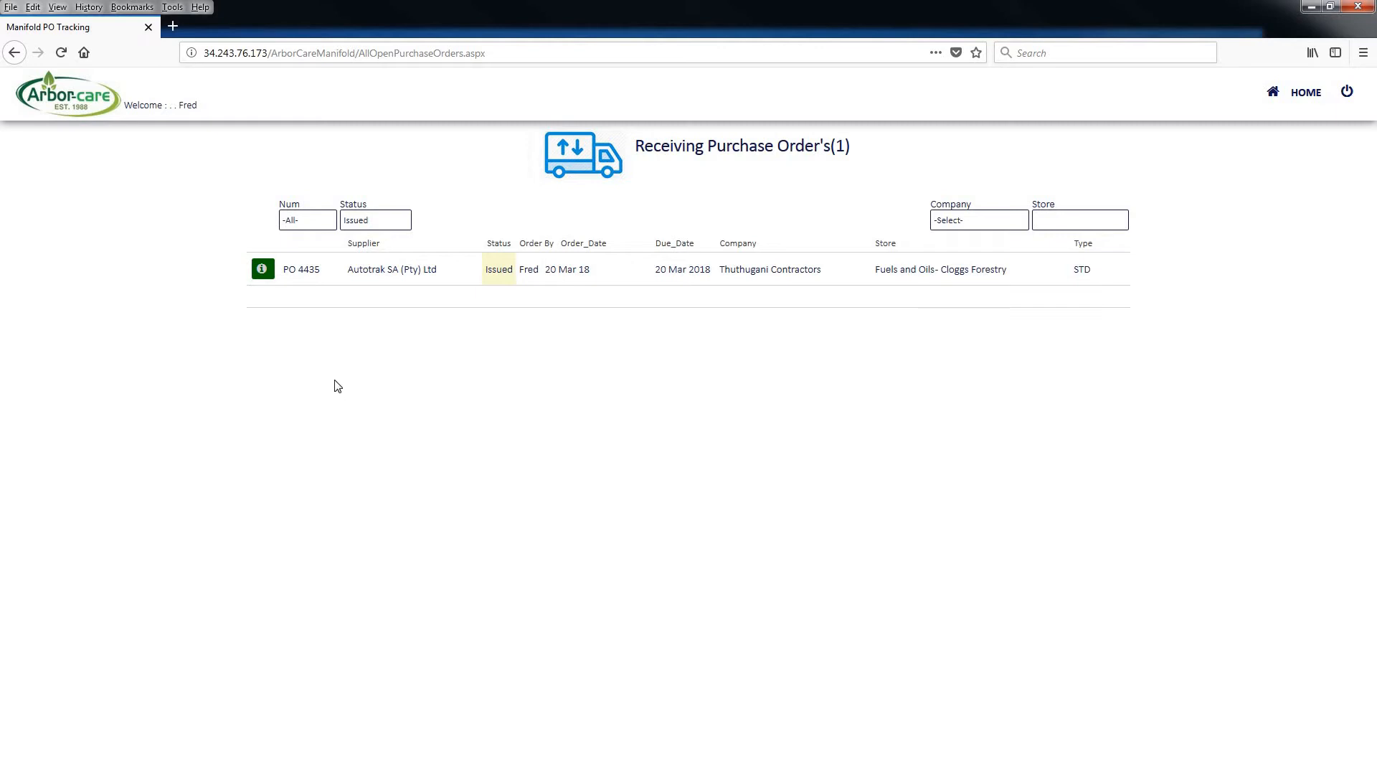
left_click(1311, 97)
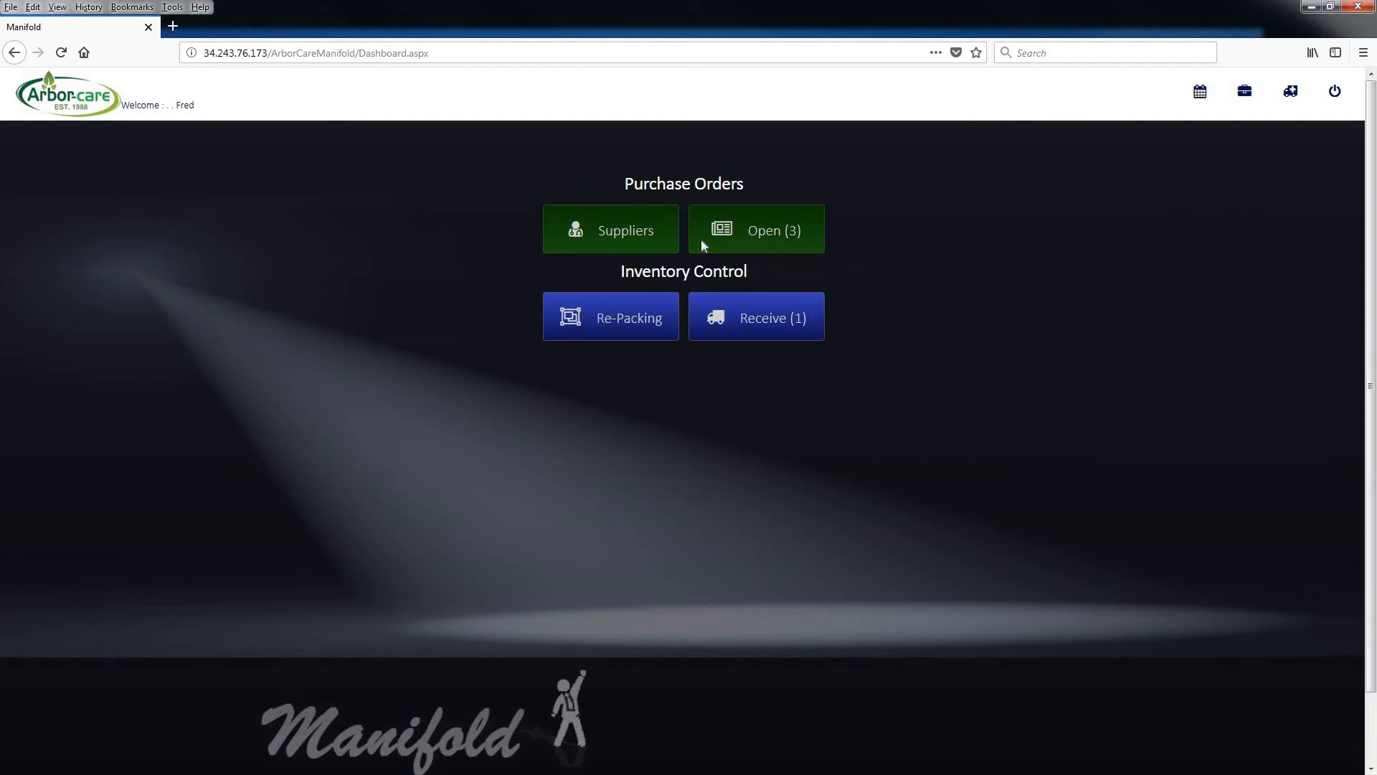
Start an asset purchase order for the supplier Adendorff Machinery Mart (Pty) Ltd
left_click(618, 229)
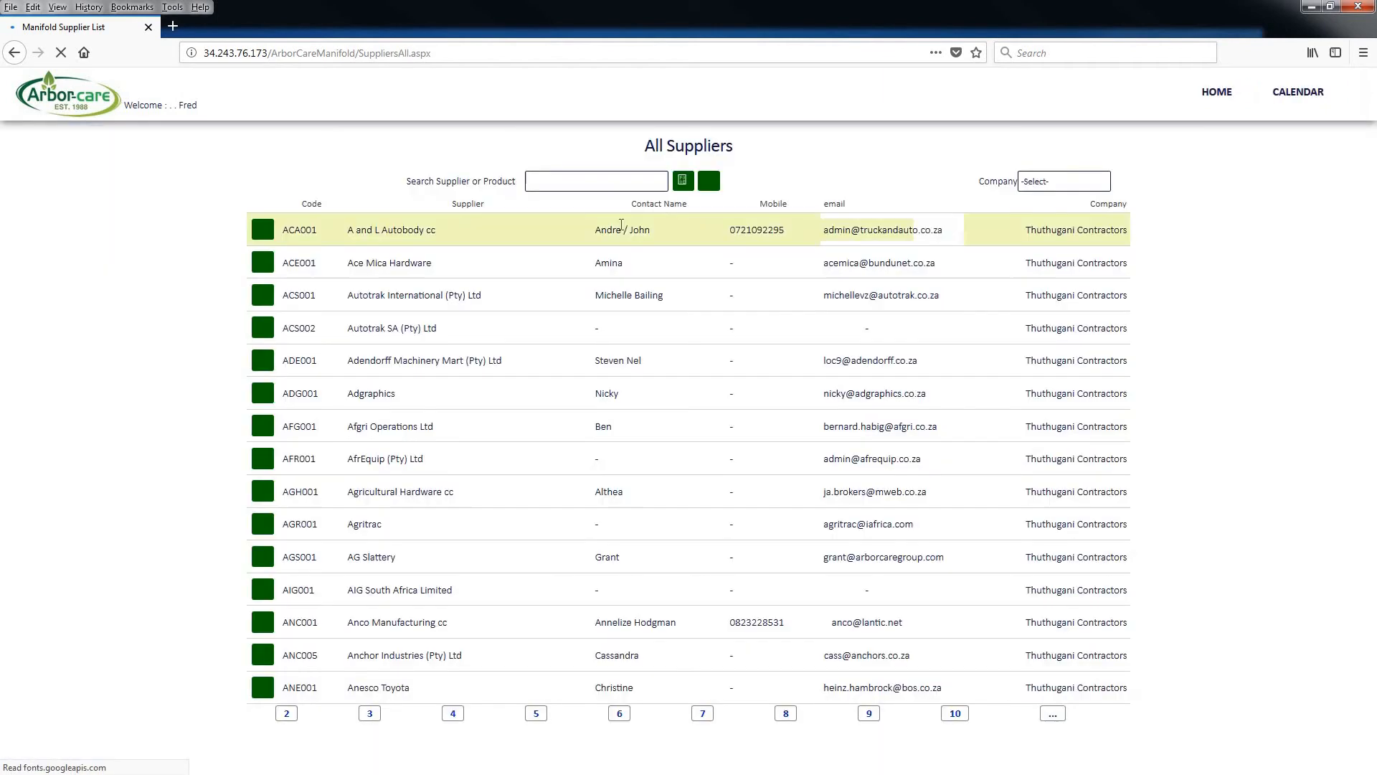
left_click(262, 362)
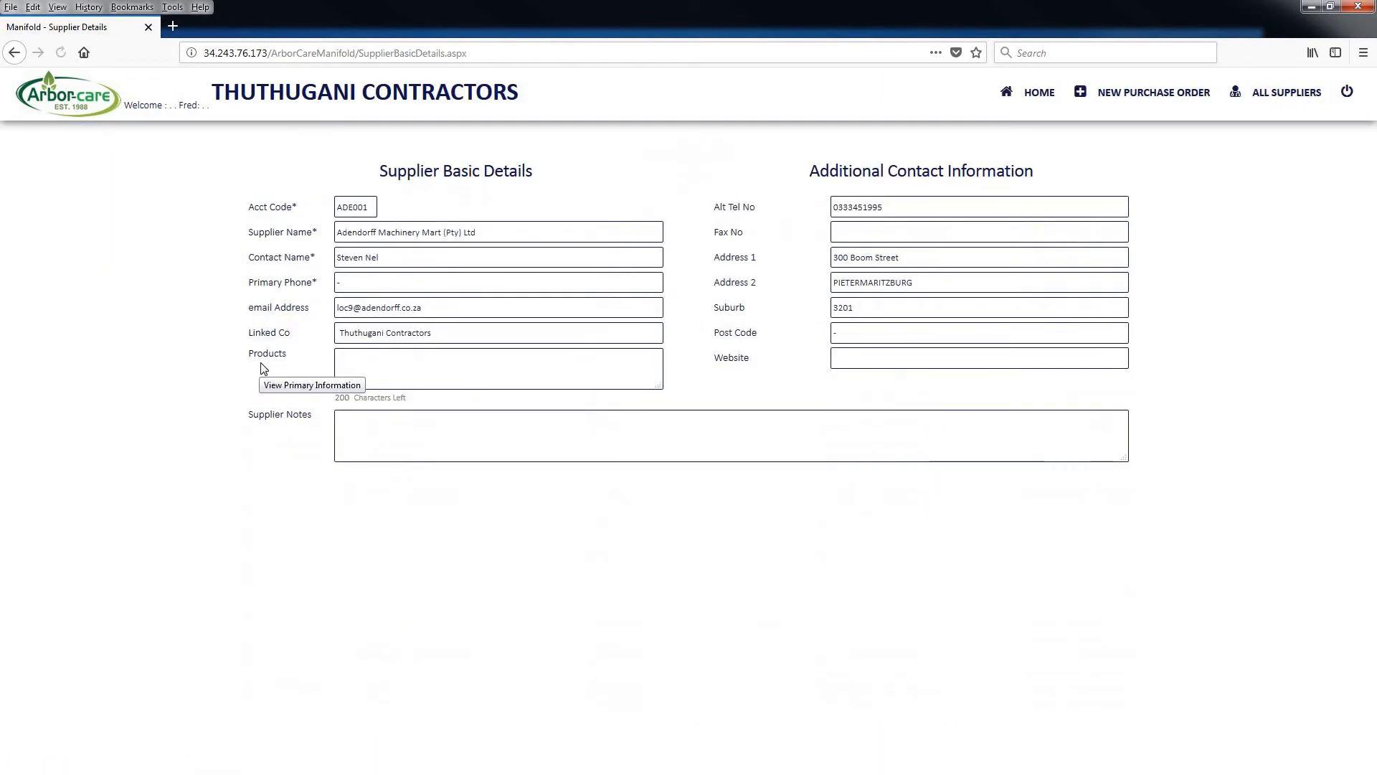
left_click(1136, 94)
left_click(1135, 94)
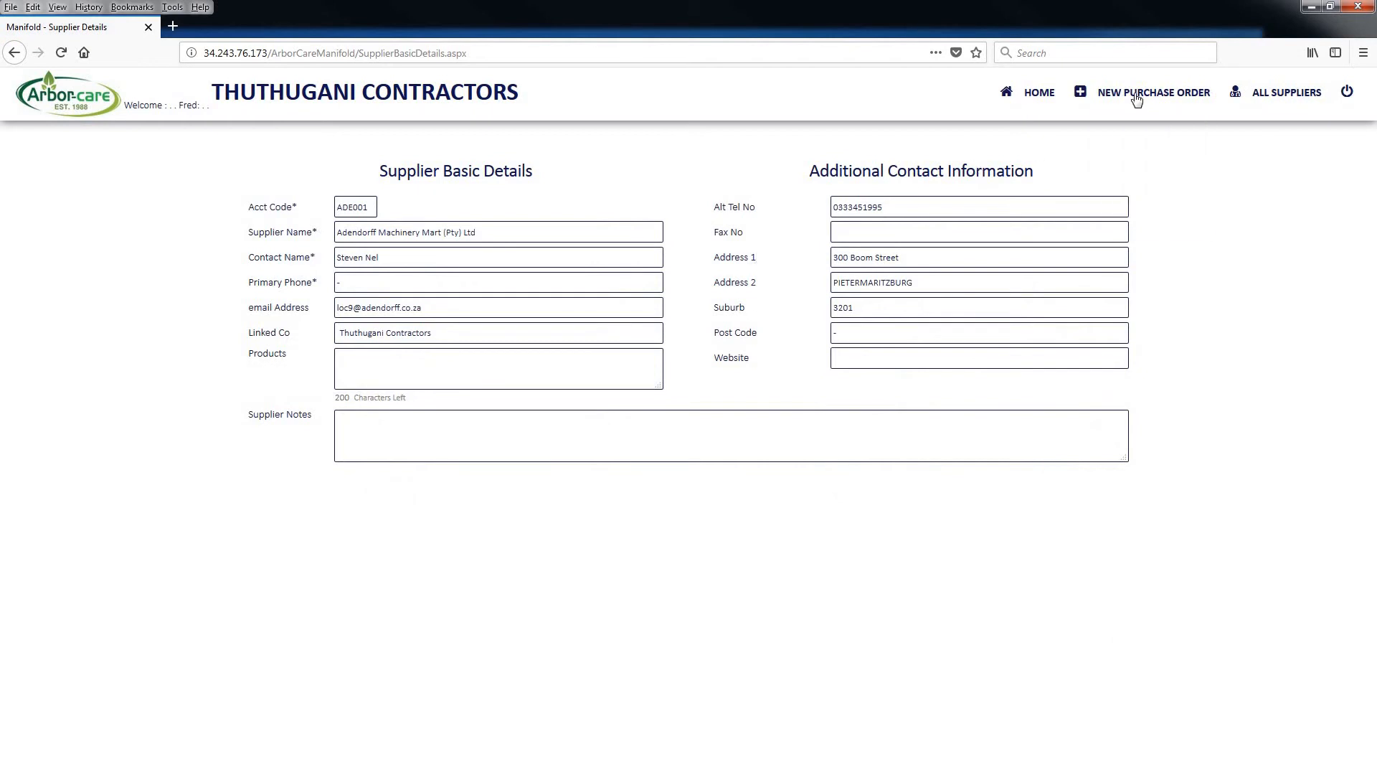
left_click(1135, 94)
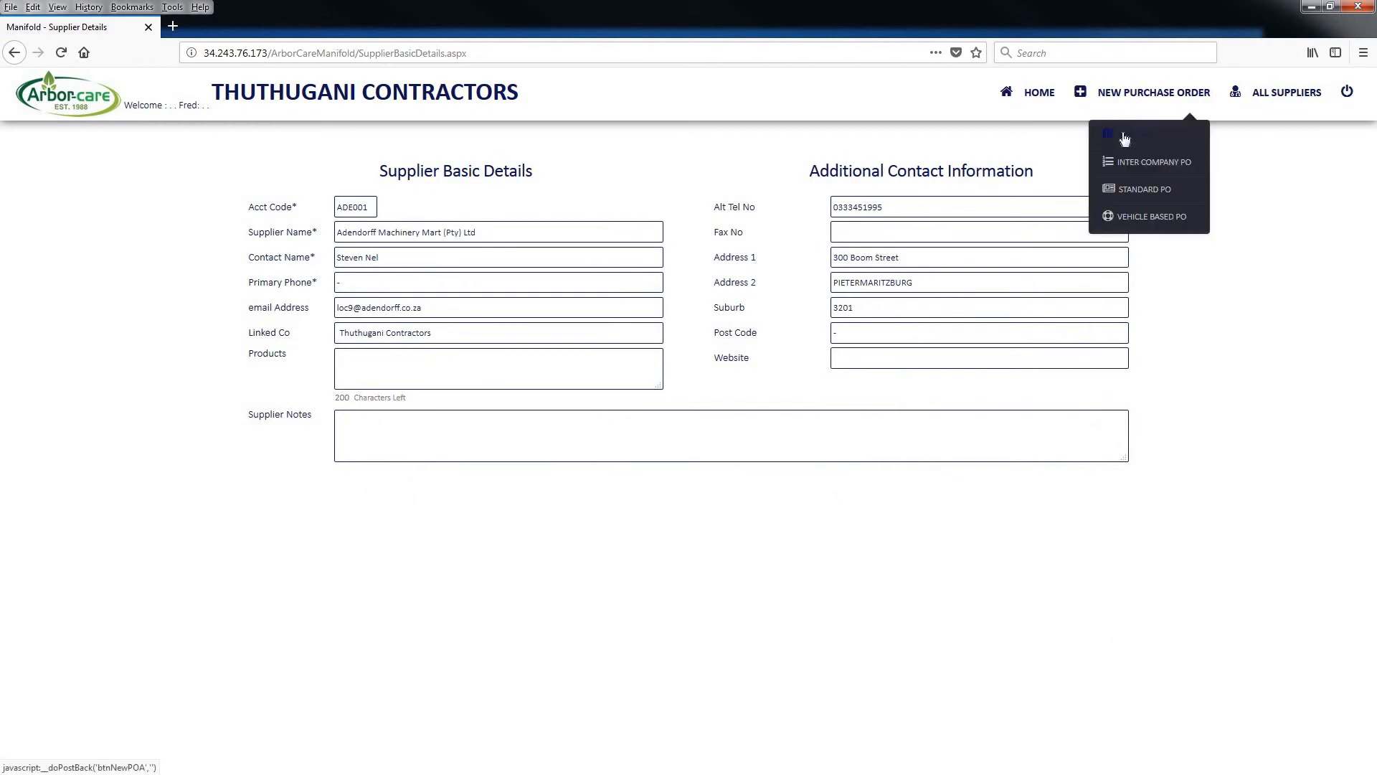
left_click(1124, 136)
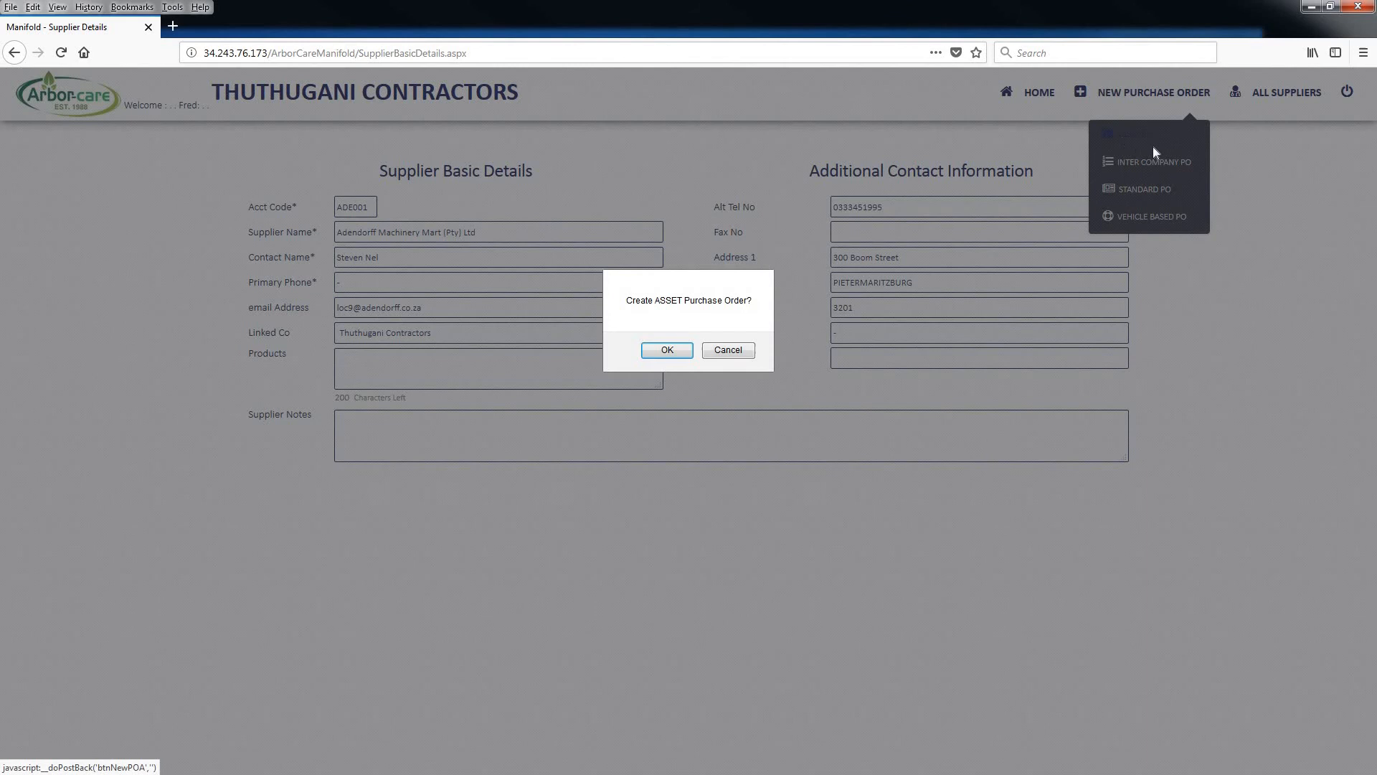
left_click(674, 351)
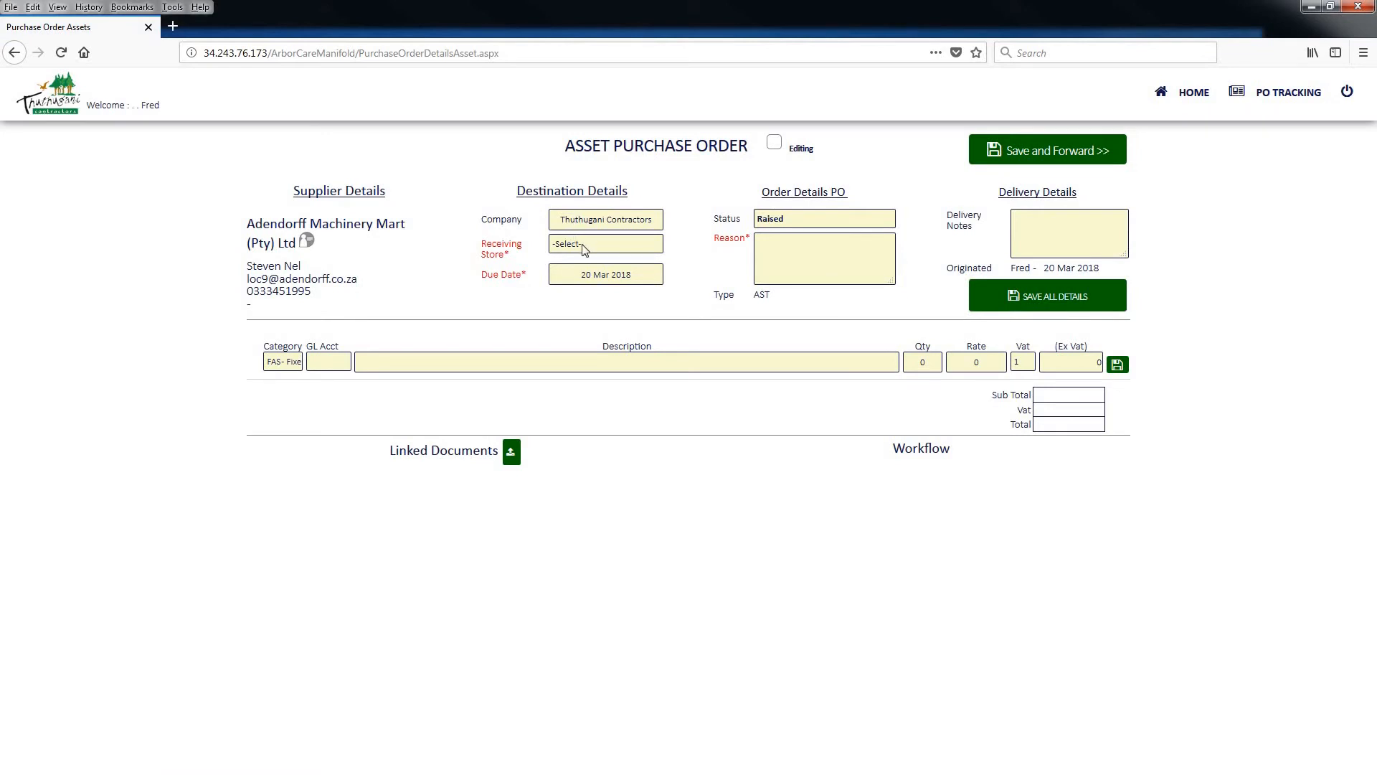
Examine the receiving store choices on the asset purchase order and return to the dashboard without saving it
left_click(587, 244)
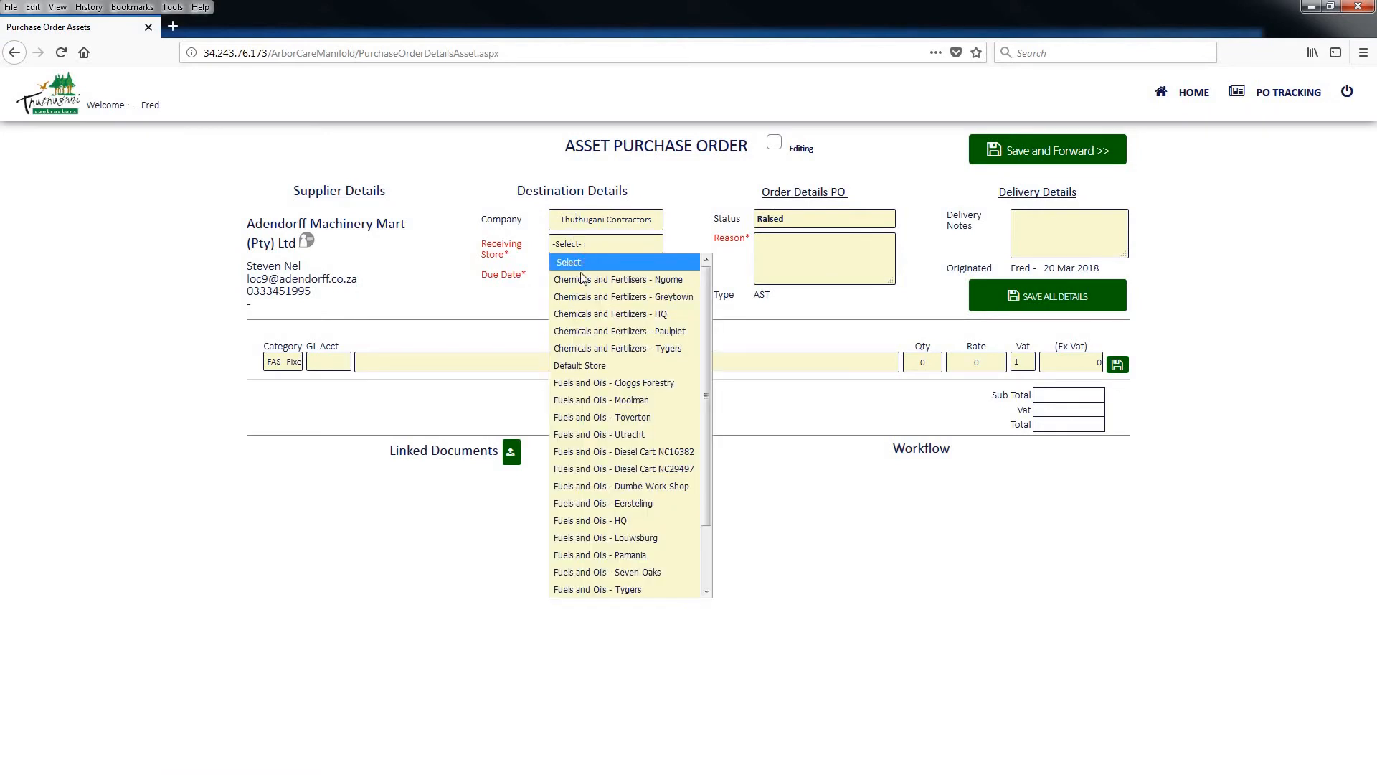
left_click(678, 244)
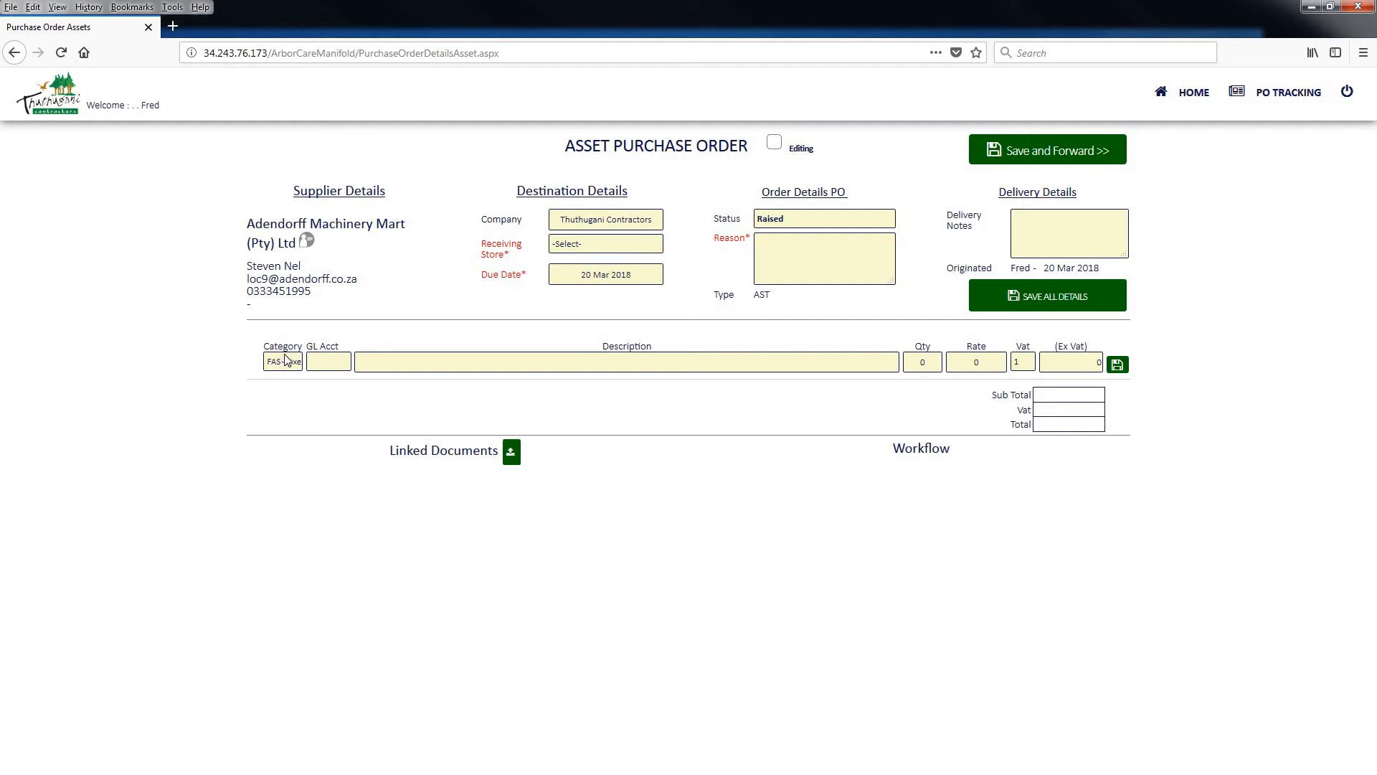
left_click(1199, 95)
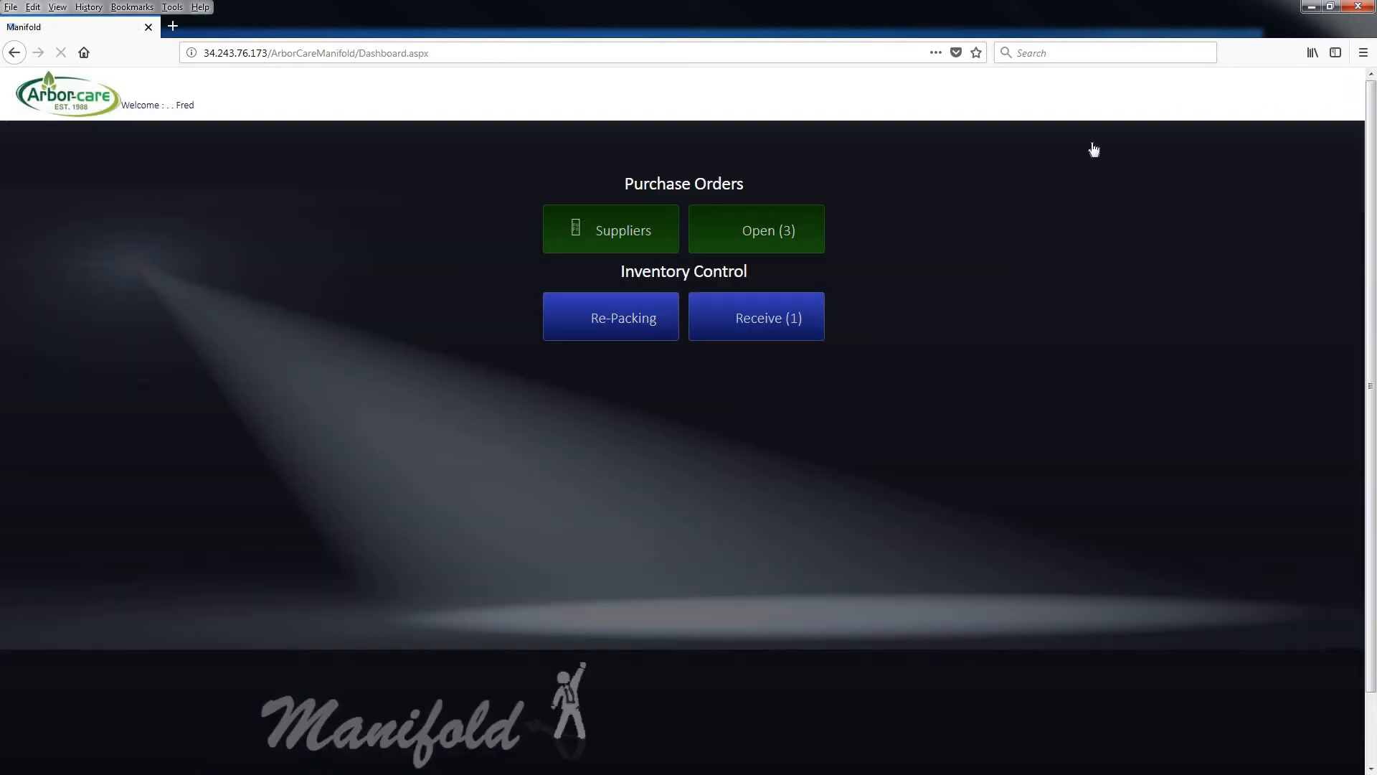
Start an inter company purchase order for the supplier Adendorff Machinery Mart (Pty) Ltd
left_click(612, 240)
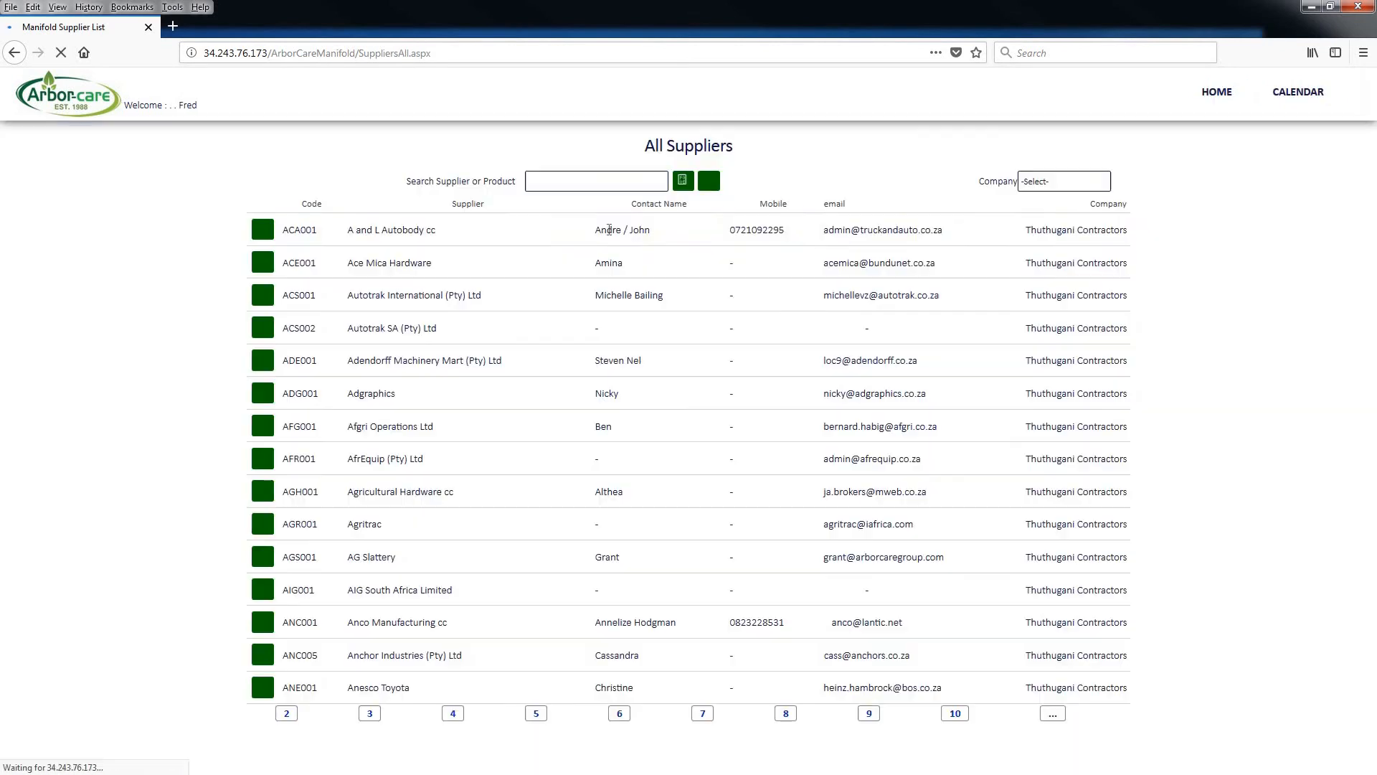
left_click(263, 363)
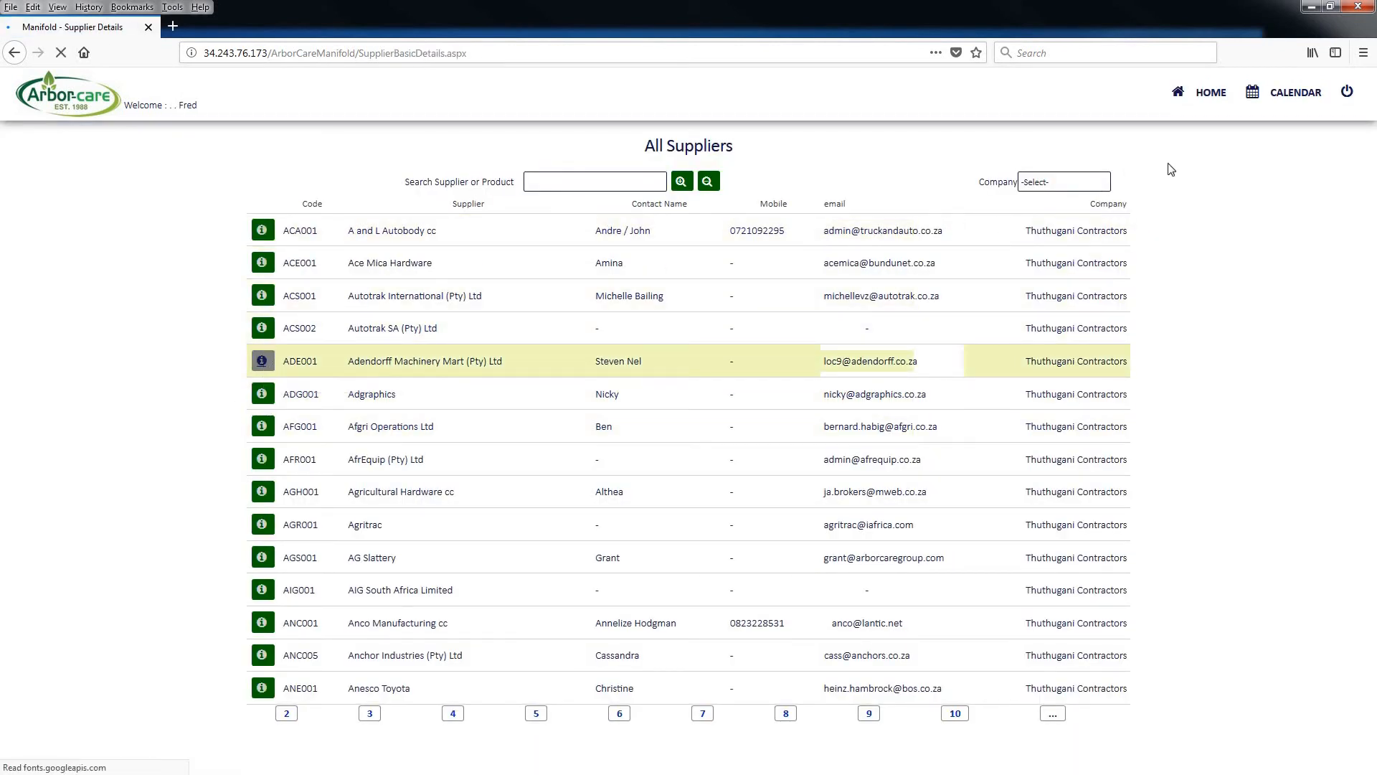
mouse_move(1167, 101)
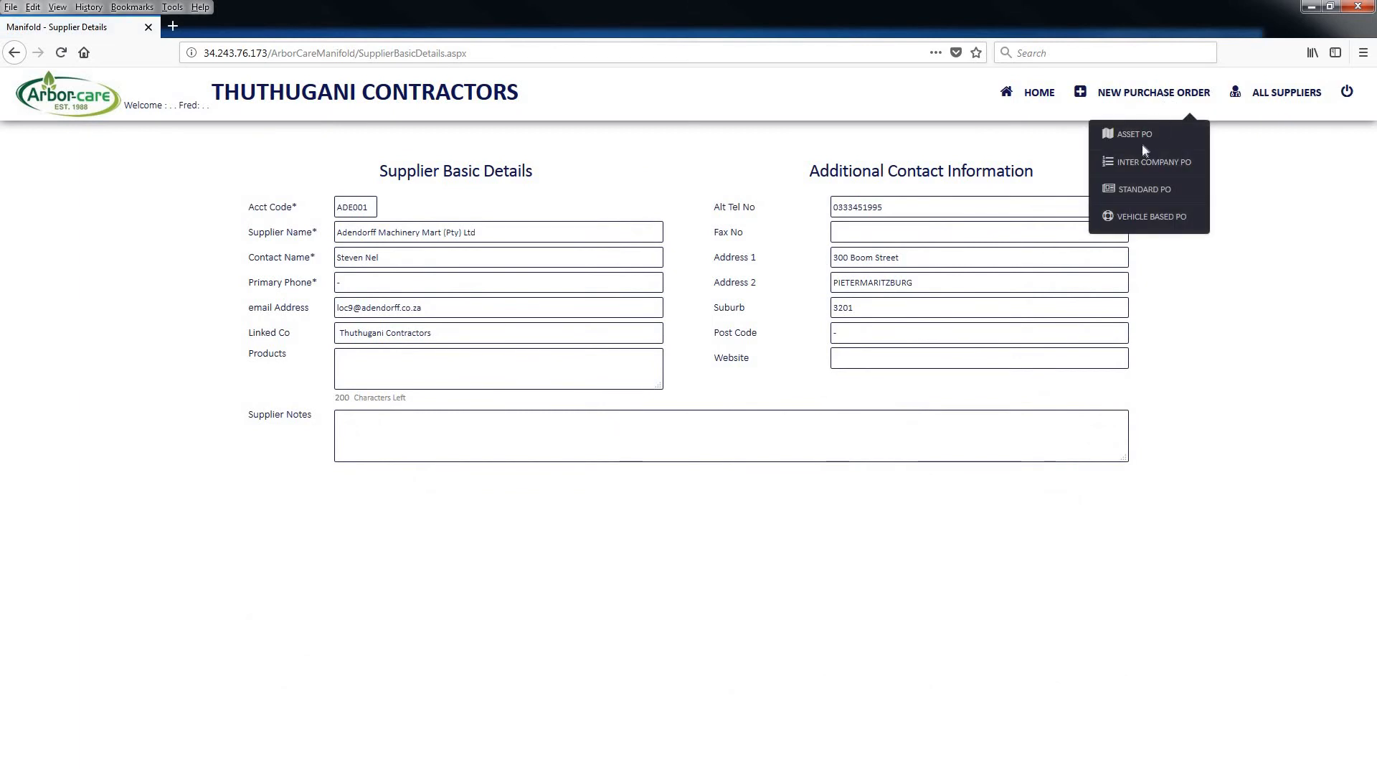
left_click(1140, 164)
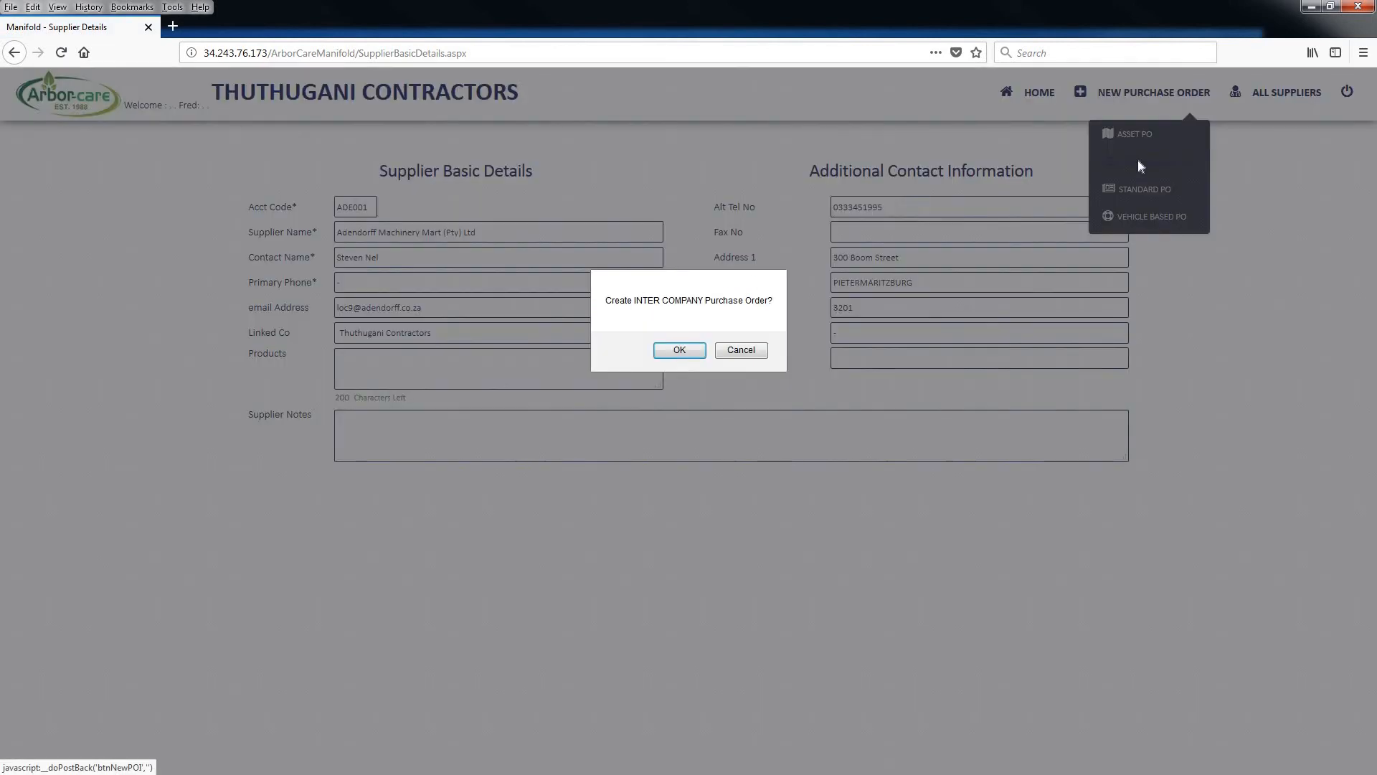
left_click(687, 350)
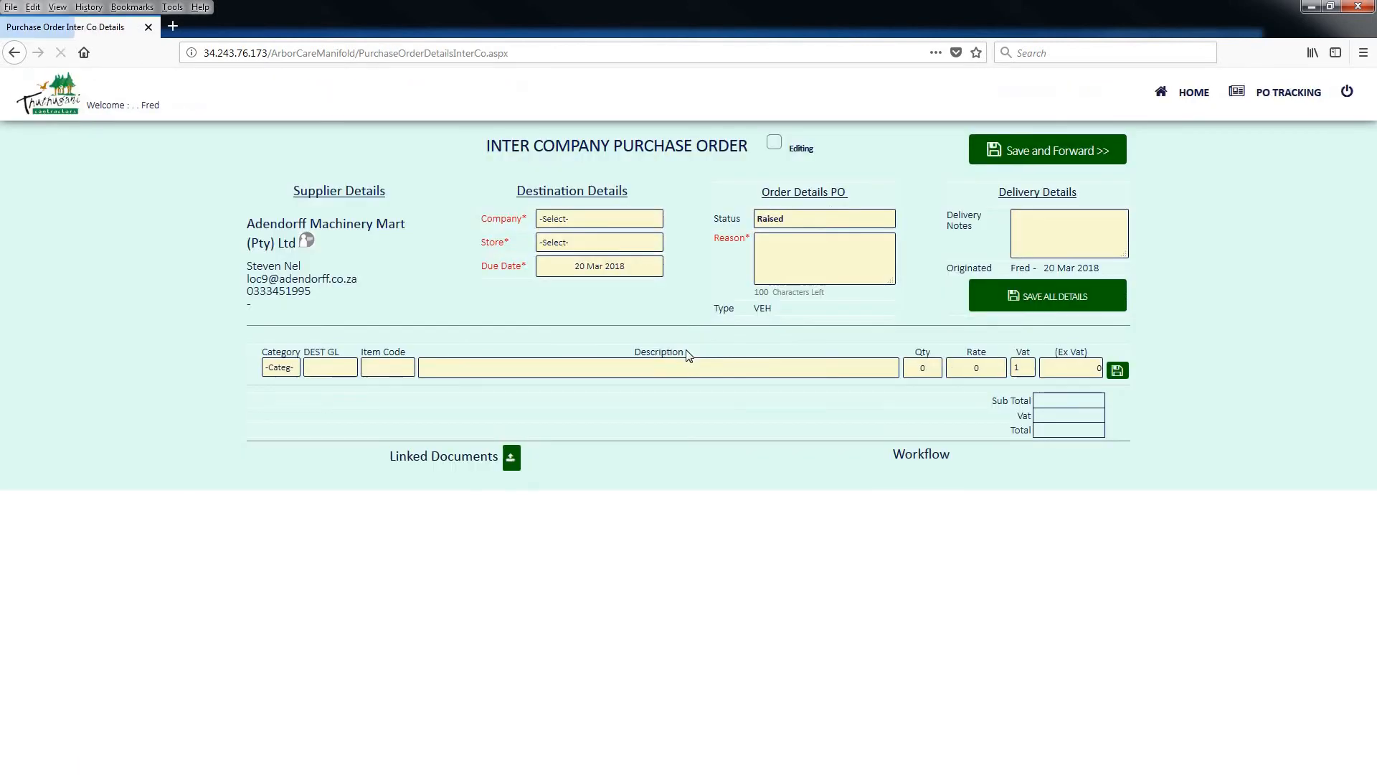
Set the order's destination company to Thuthugani Contractors and its store to Fuels and Oils - Cloggs Forestry
left_click(566, 218)
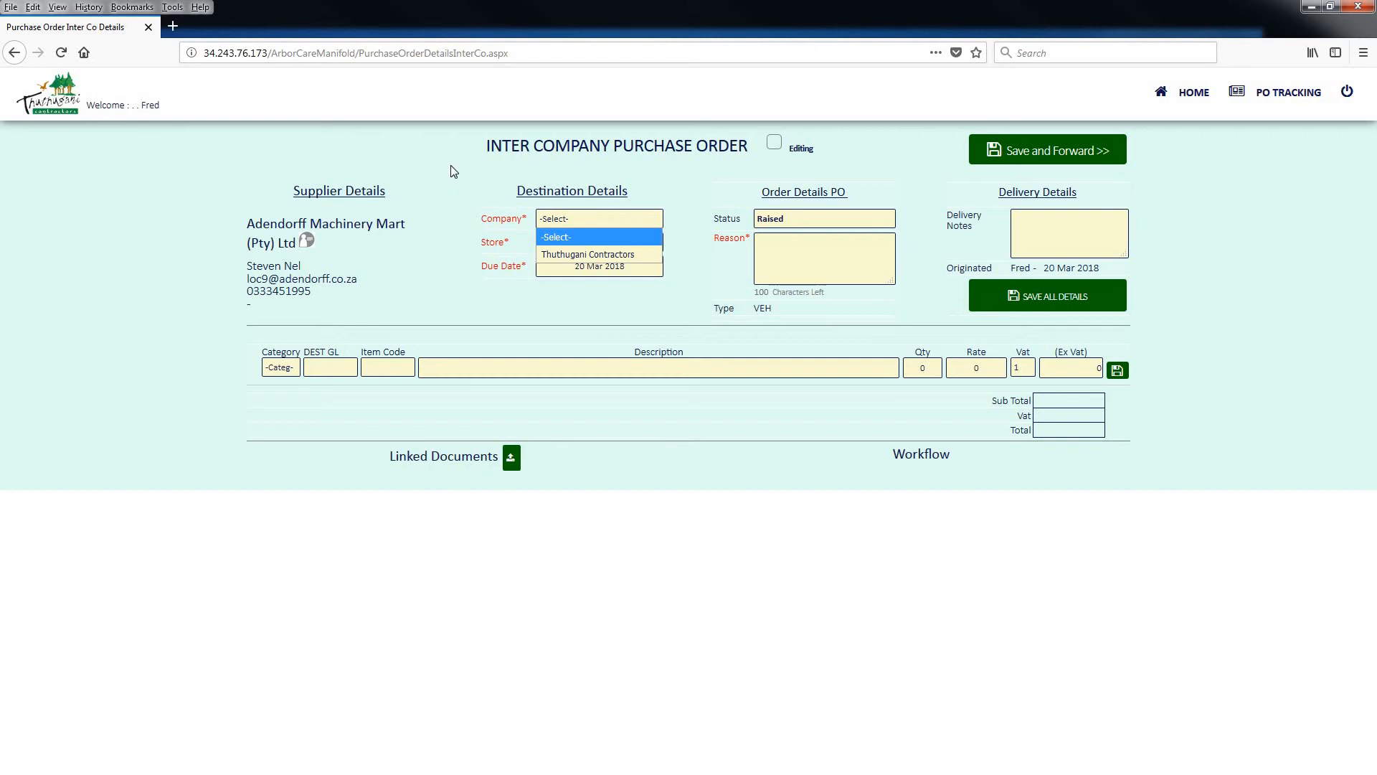
left_click(574, 253)
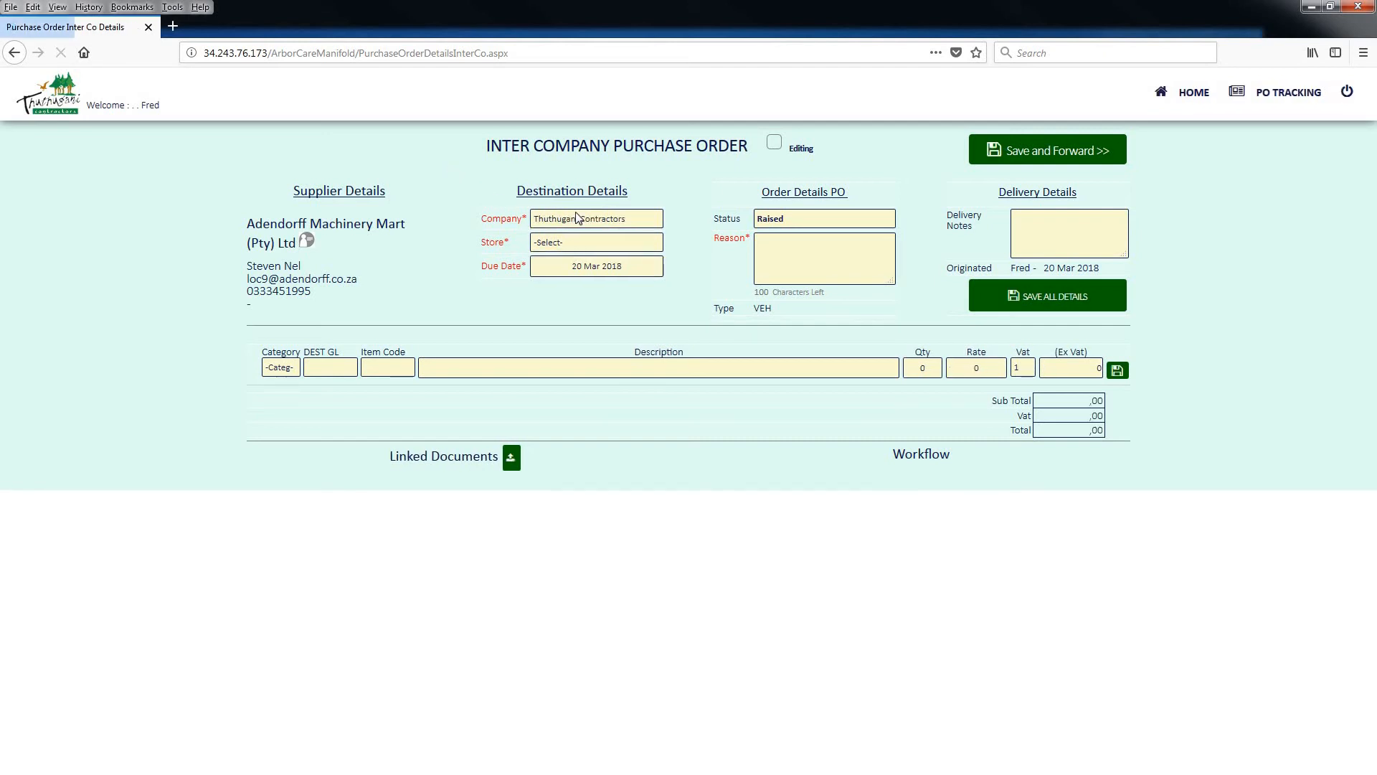
left_click(569, 245)
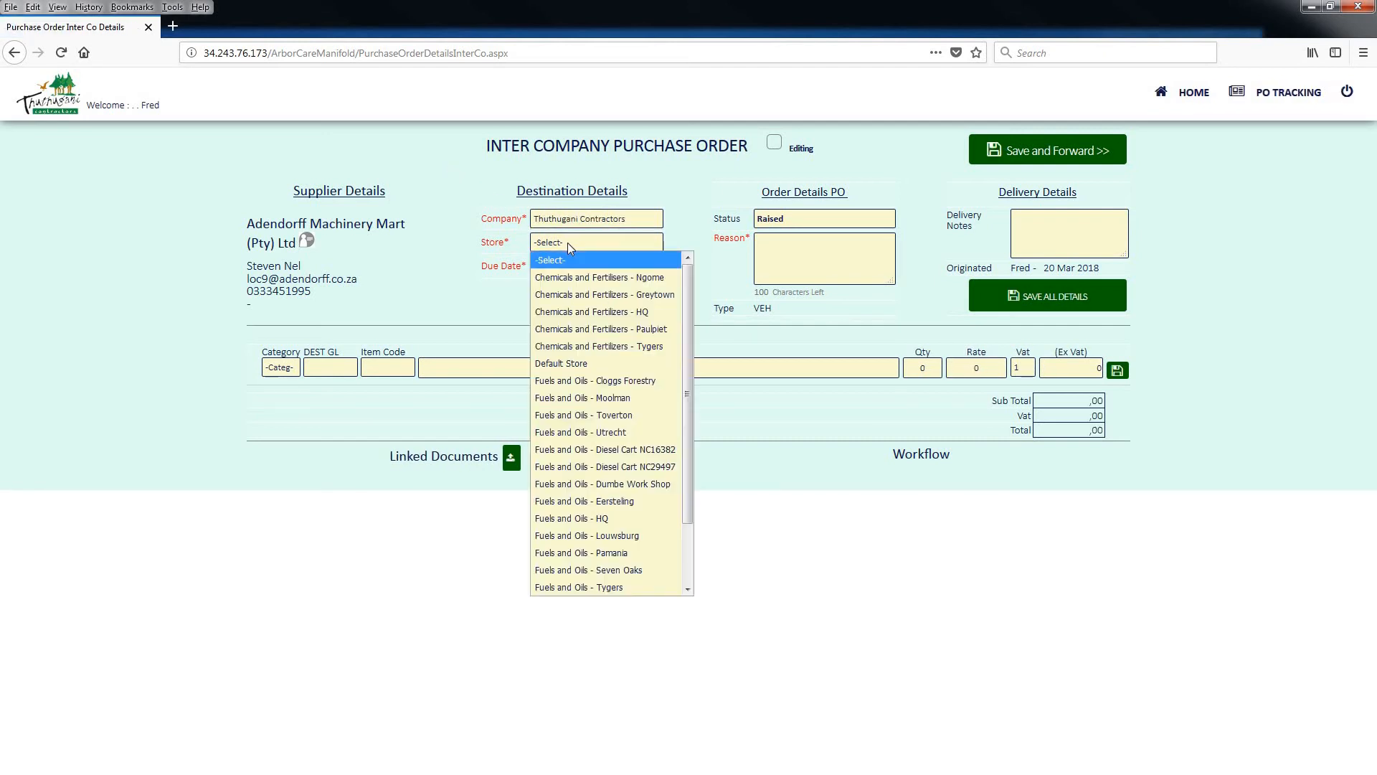
left_click(578, 380)
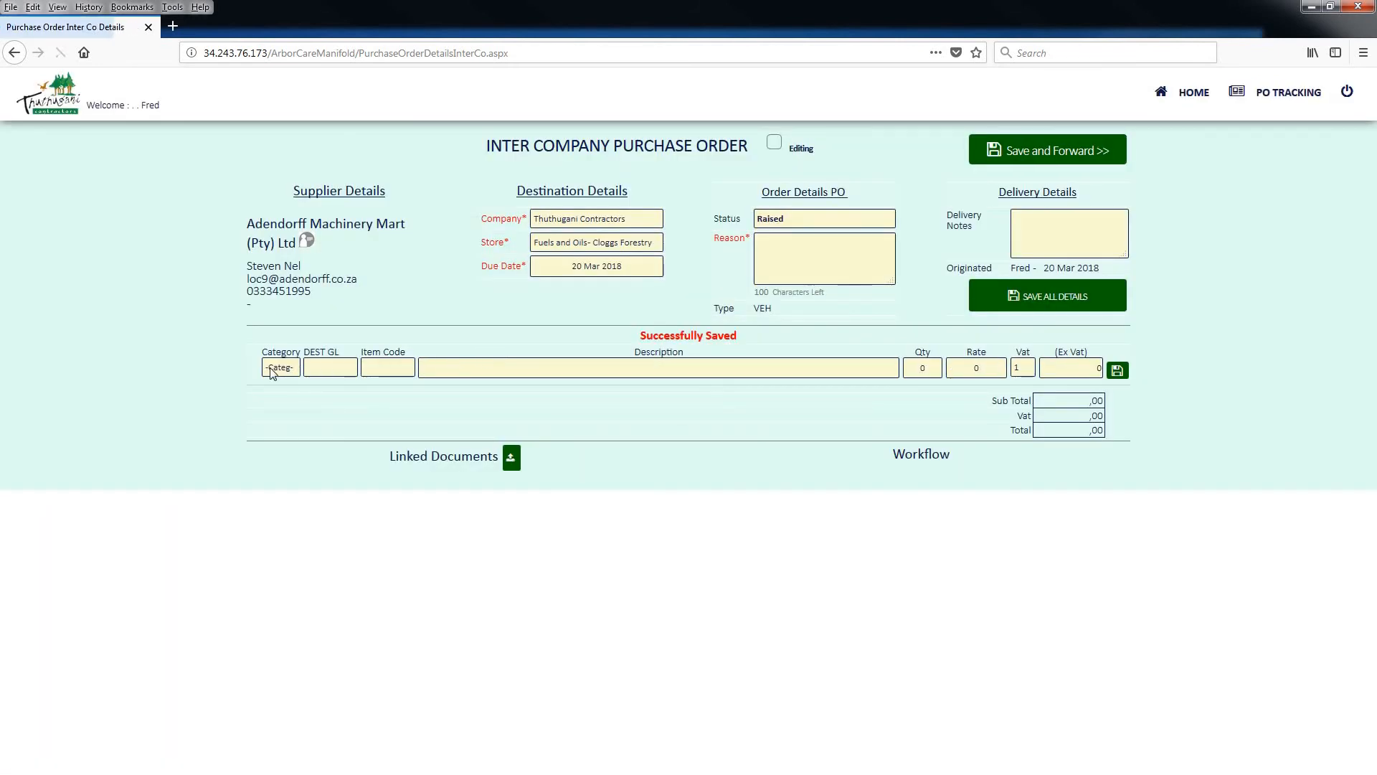
Examine the line item's category choices and destination GL field on the inter company order, and return to the dashboard
left_click(273, 369)
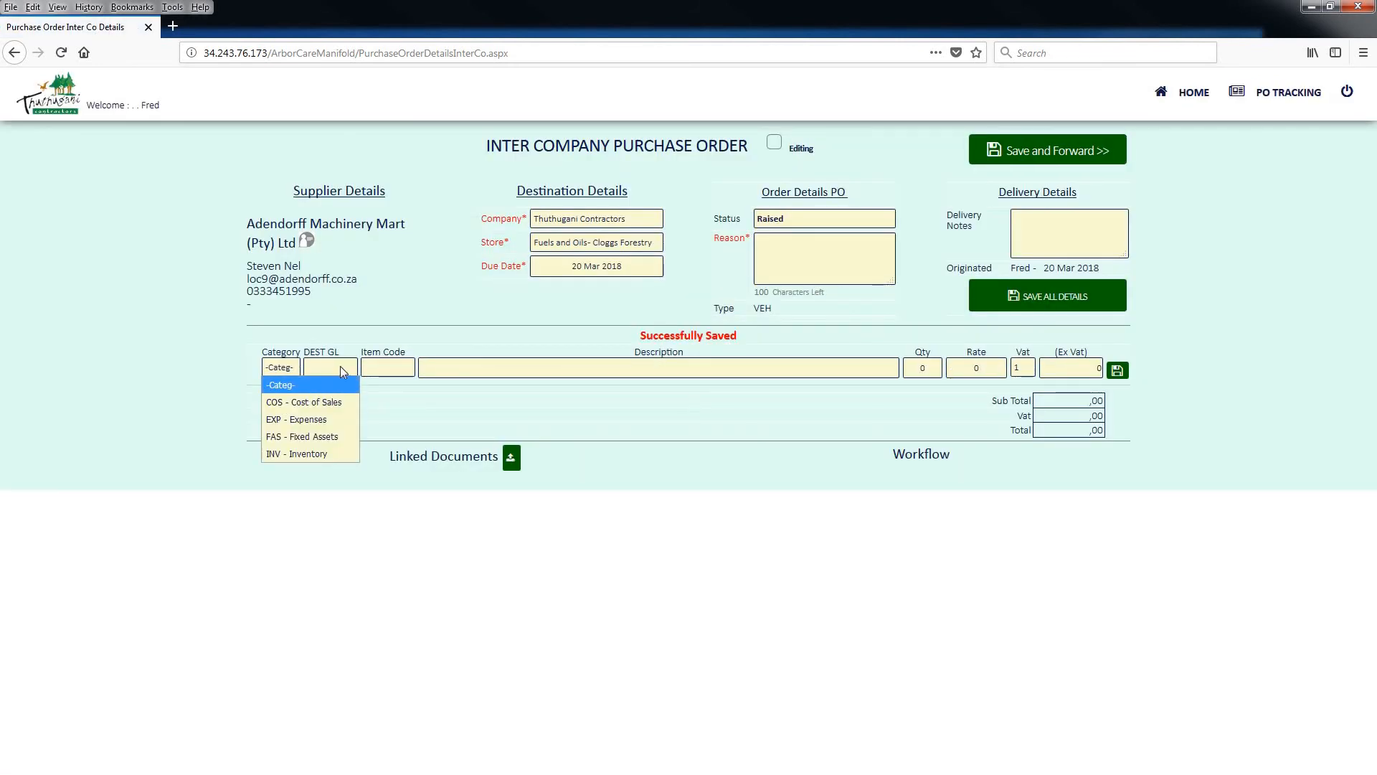
left_click(307, 367)
left_click_drag(305, 352, 366, 342)
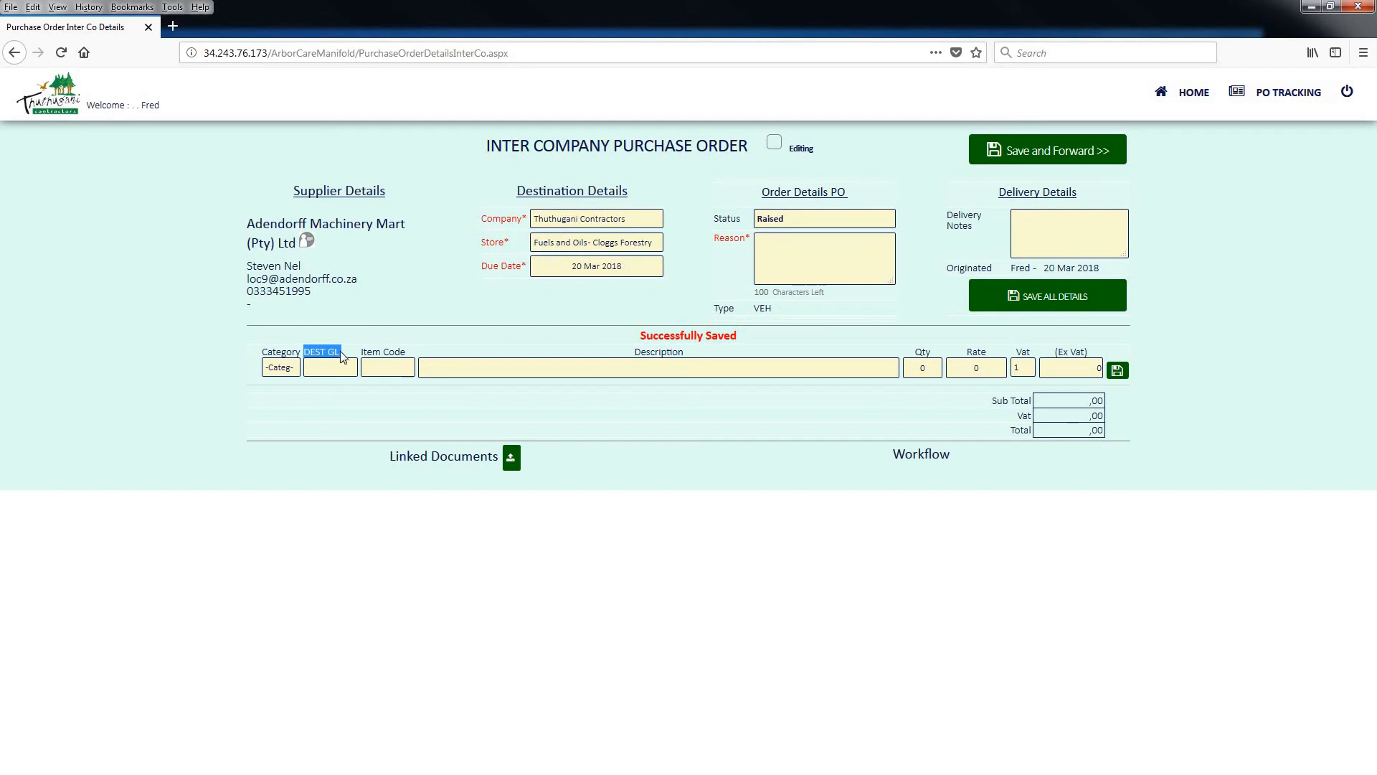
left_click_drag(341, 357, 303, 357)
left_click(1196, 96)
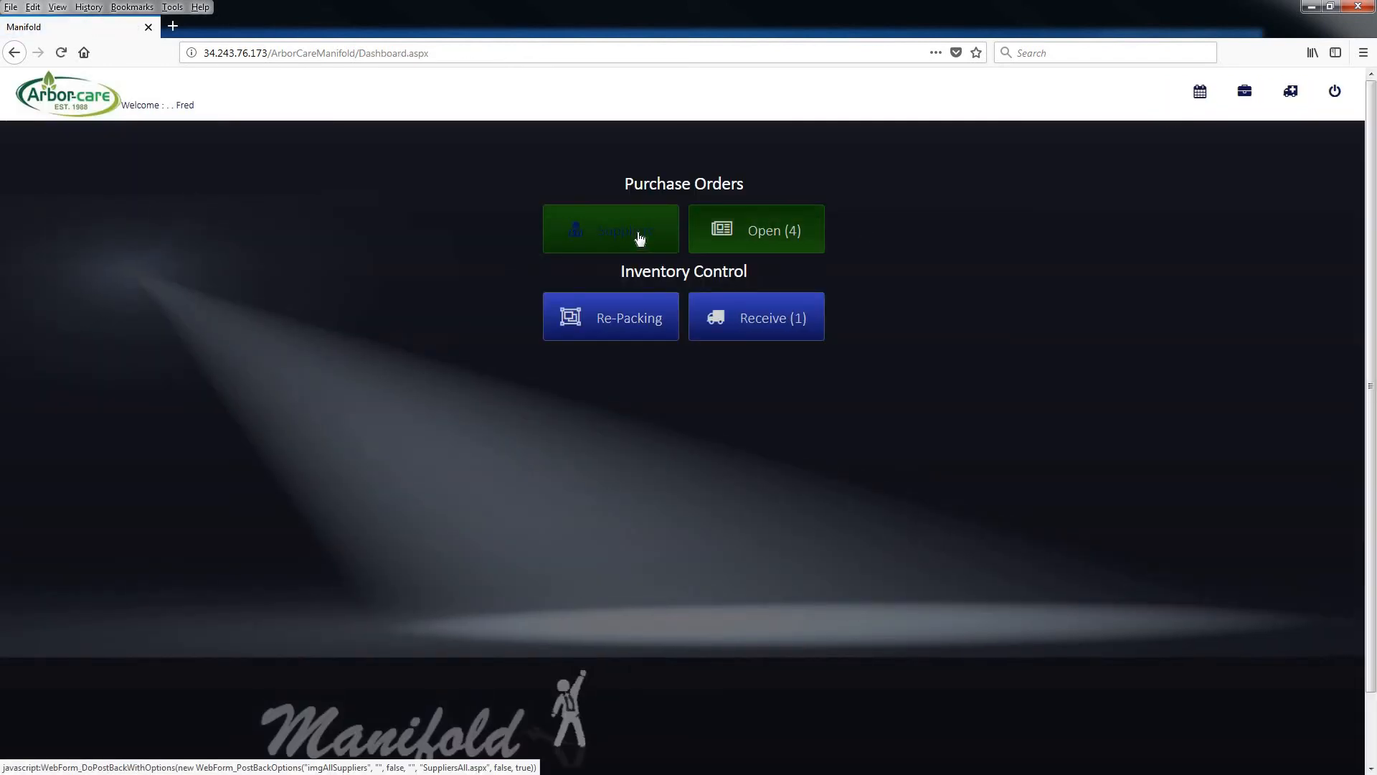
Start a vehicle based purchase order for the supplier Adendorff Machinery Mart (Pty) Ltd
left_click(643, 234)
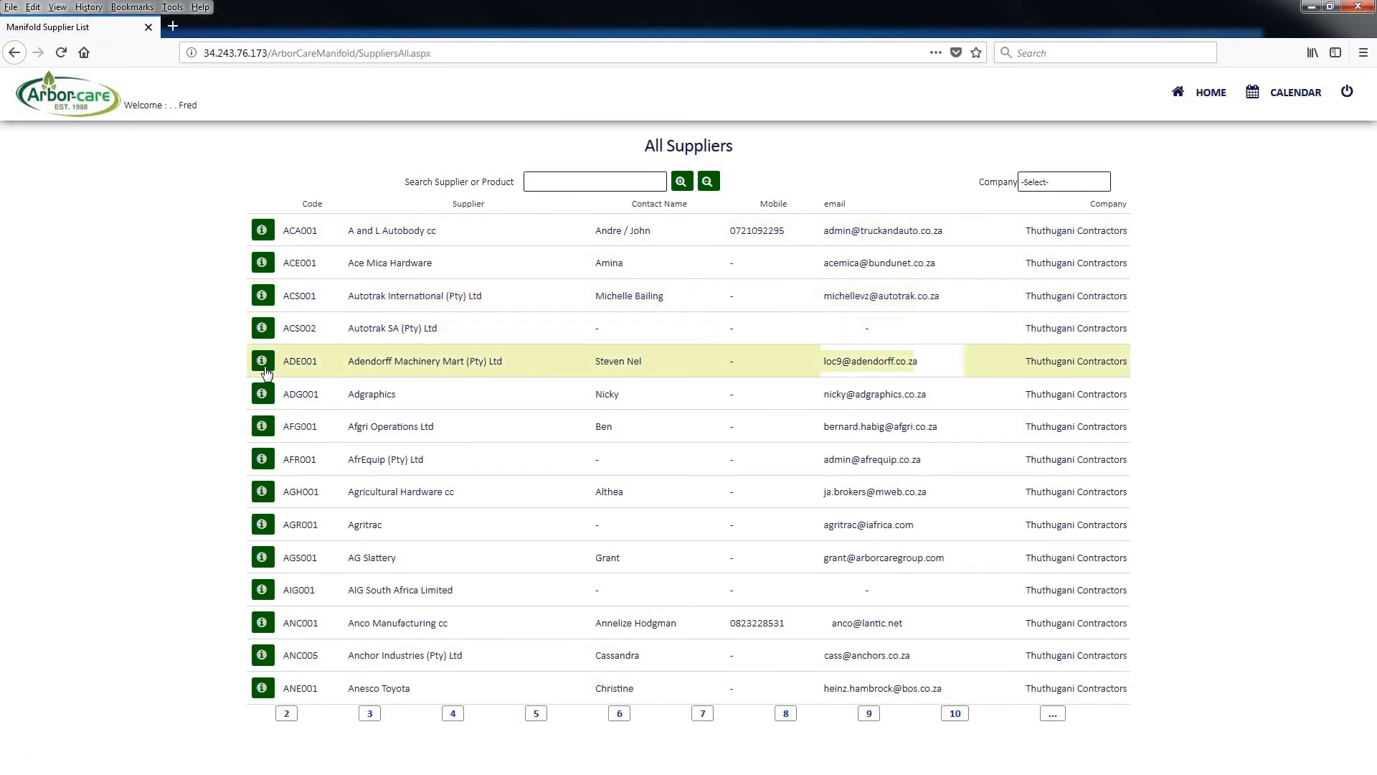
left_click(269, 366)
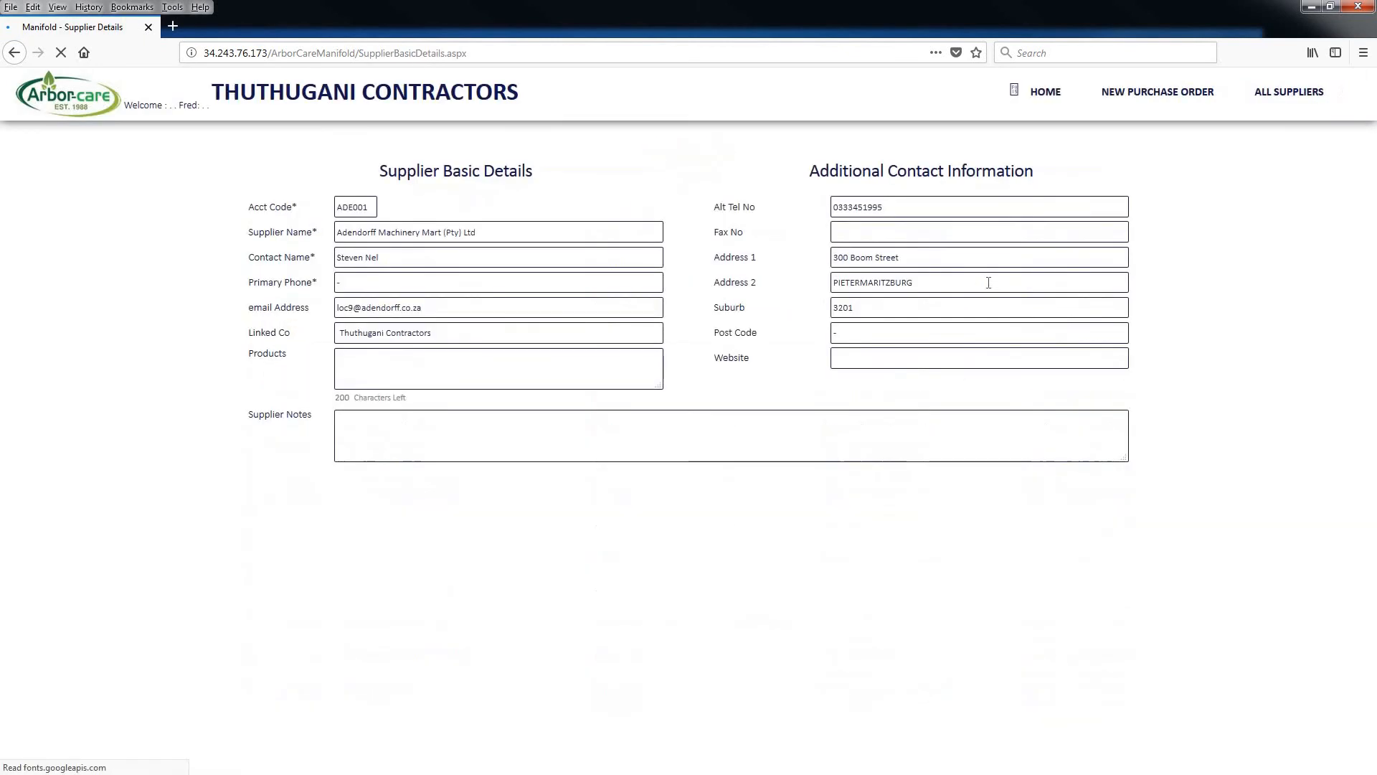
left_click(1142, 97)
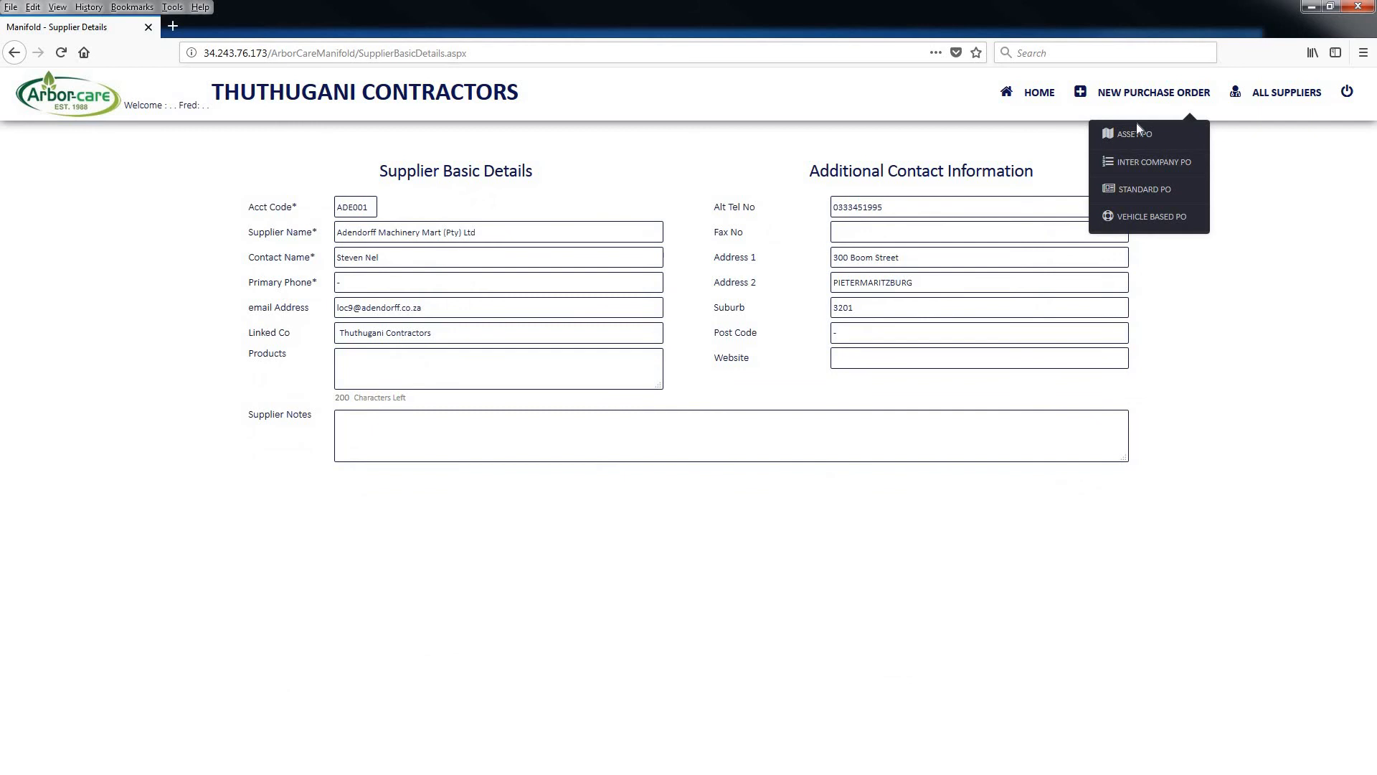
left_click(1140, 217)
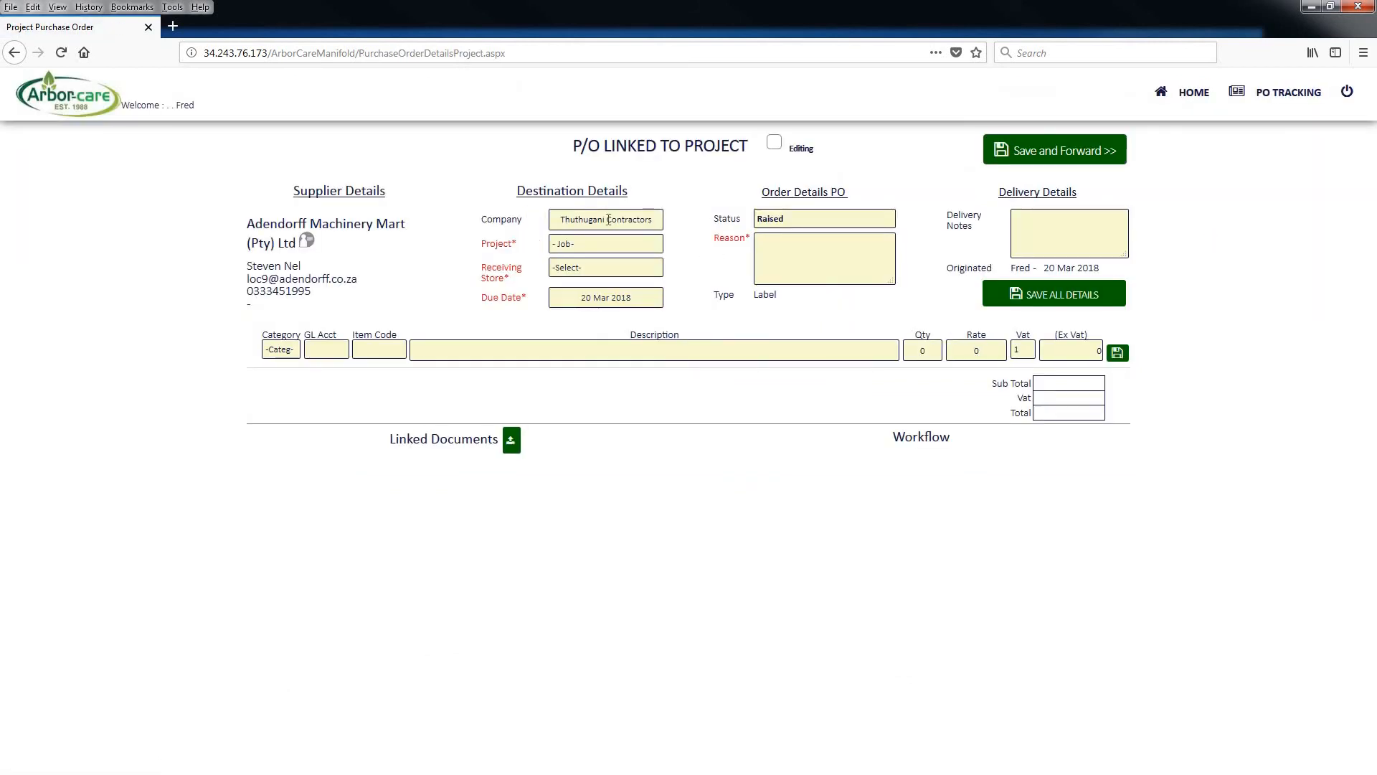
Link the vehicle based purchase order to the project NC11326 Landcruiser
left_click(608, 219)
left_click(567, 246)
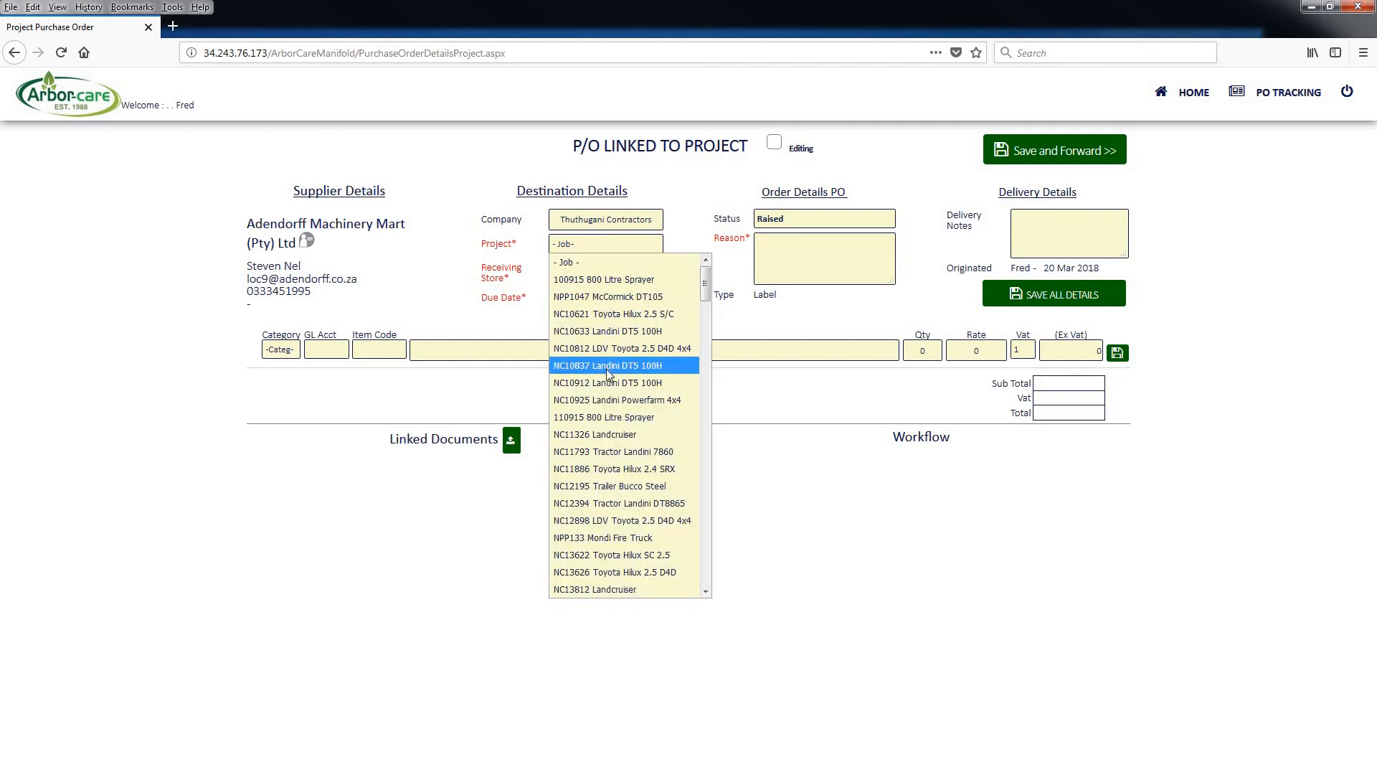
left_click(582, 435)
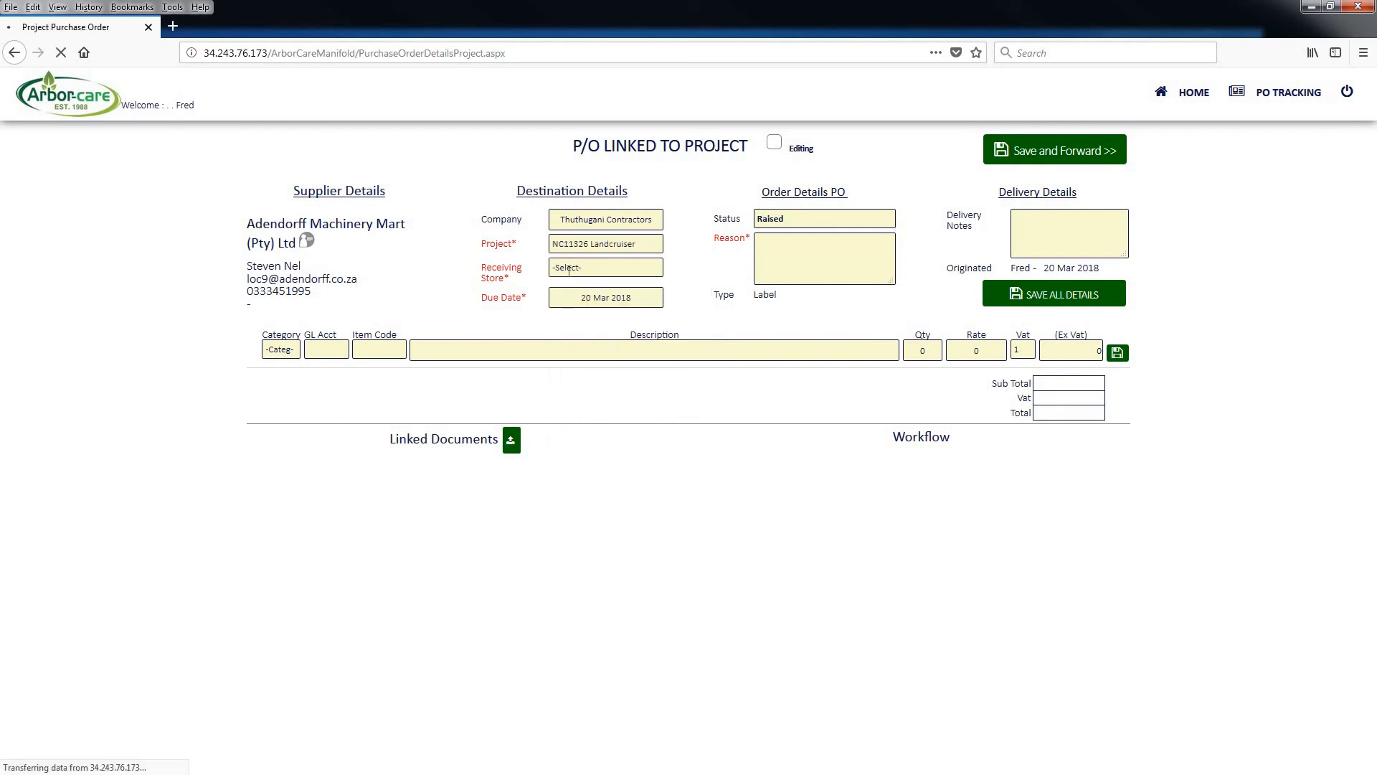
Examine the receiving store choices on the project-linked order without choosing one, and return to the dashboard
left_click(569, 269)
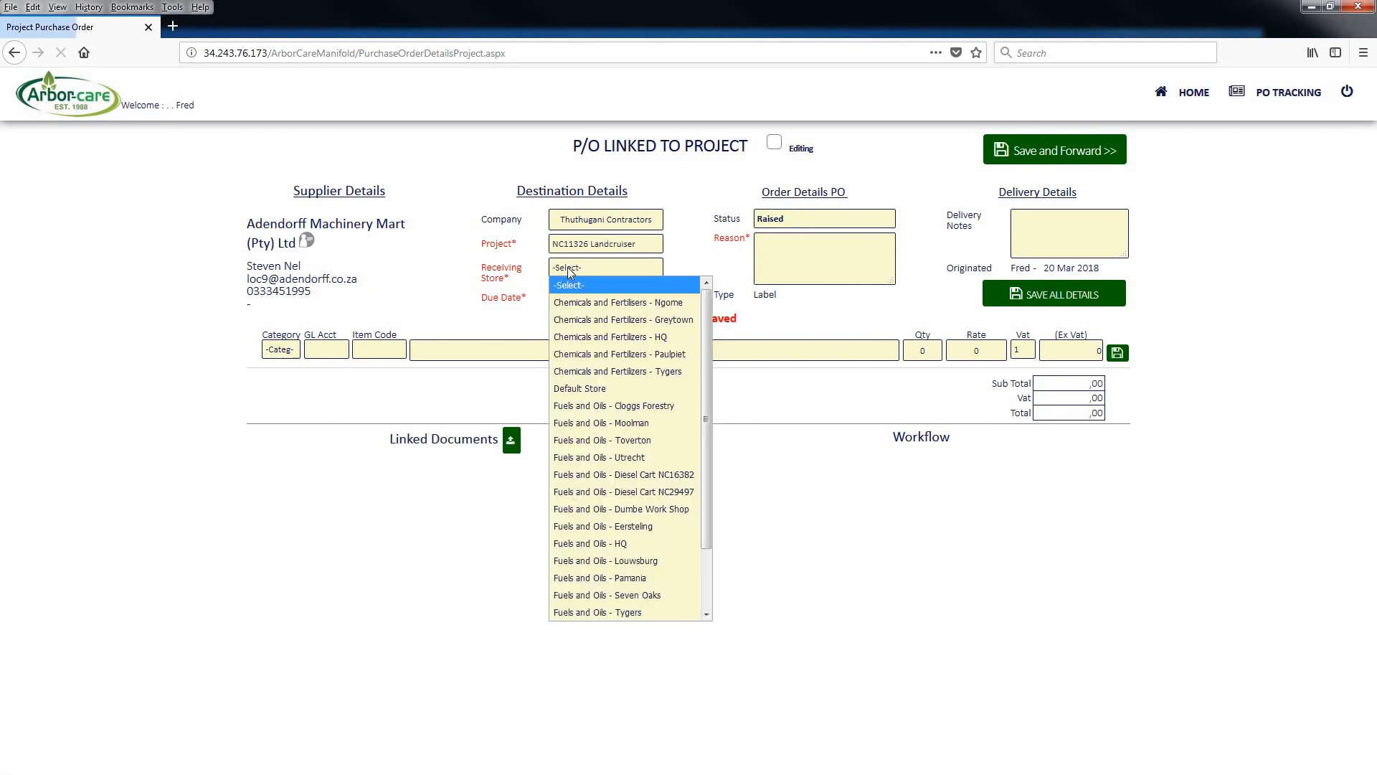
left_click(685, 262)
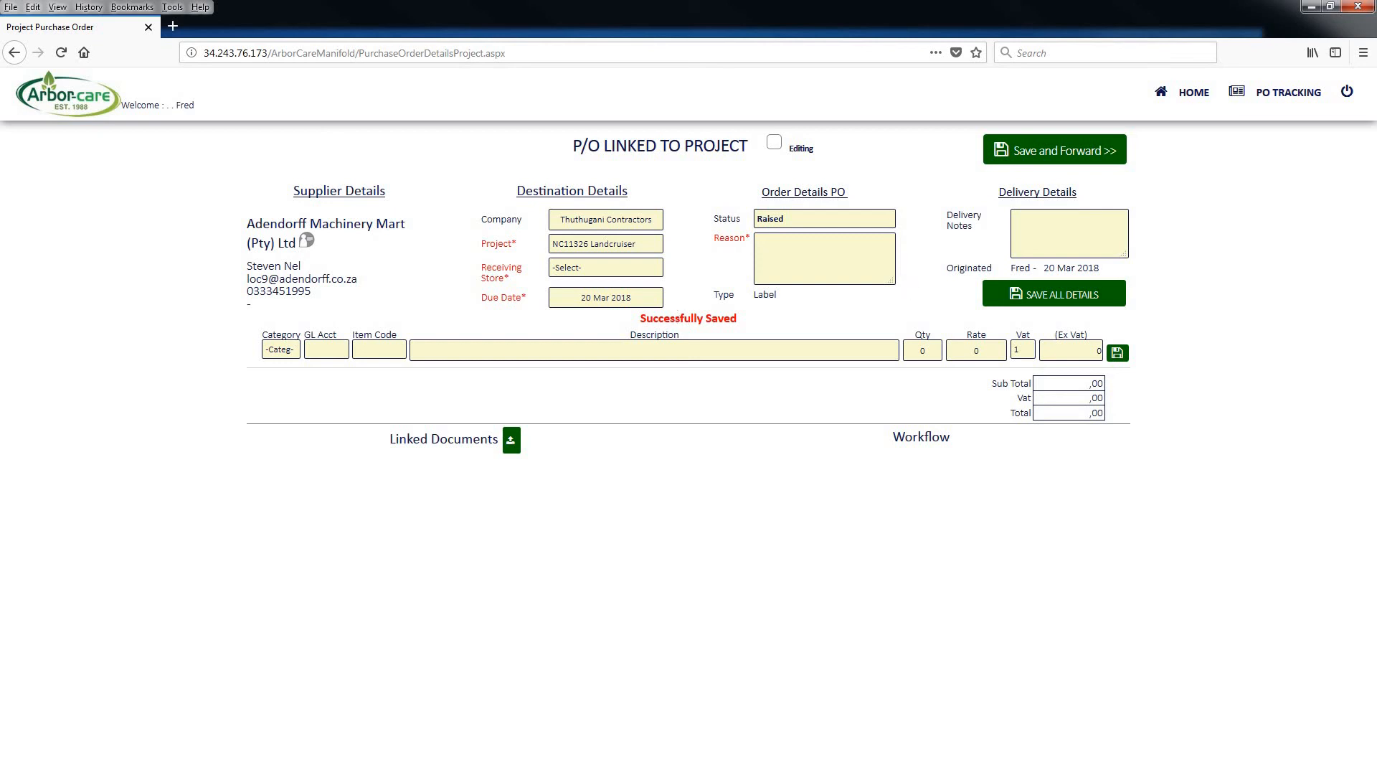
left_click(1195, 94)
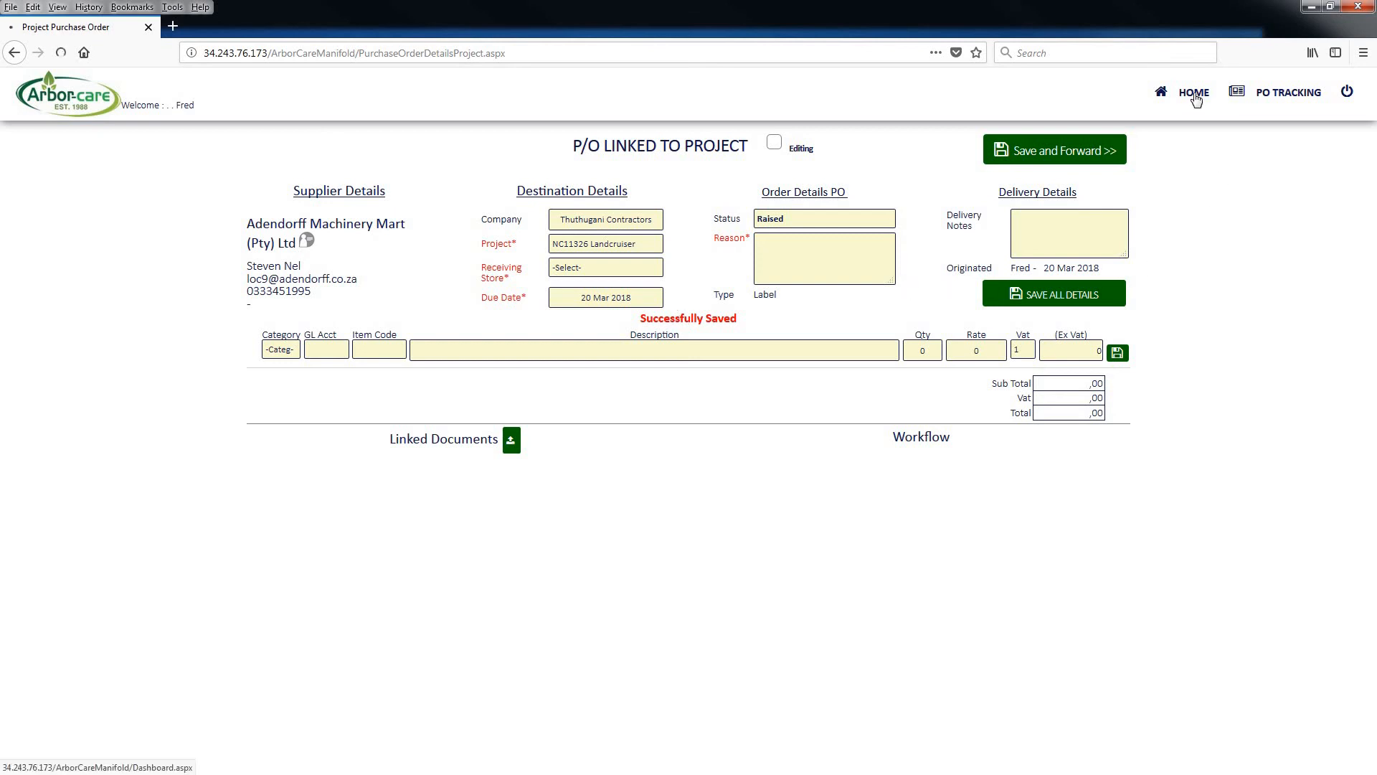